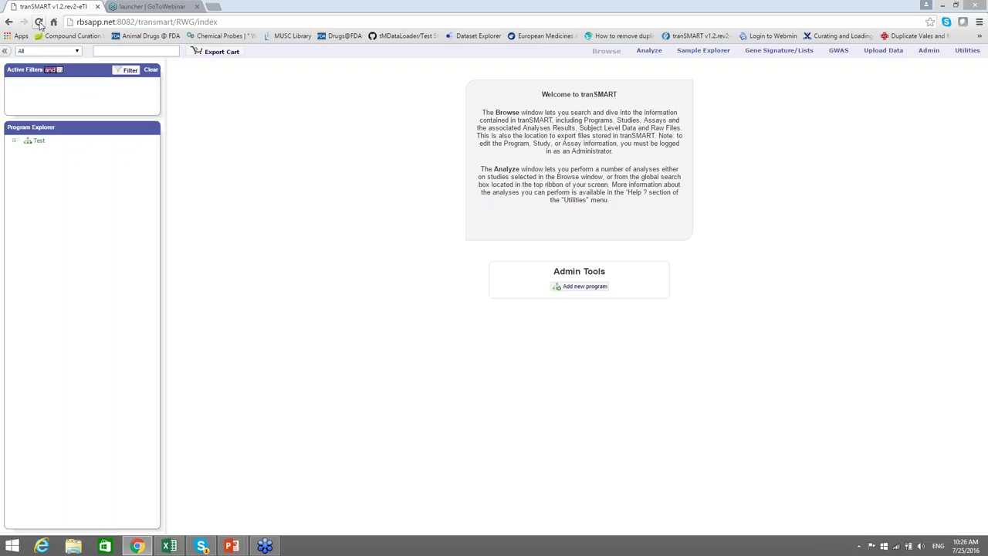
Step: Reload tranSMART and go to Analyze to open the Dataset Explorer
{"action": "left_click", "coordinate": [39, 24]}
{"action": "left_click", "coordinate": [646, 52]}
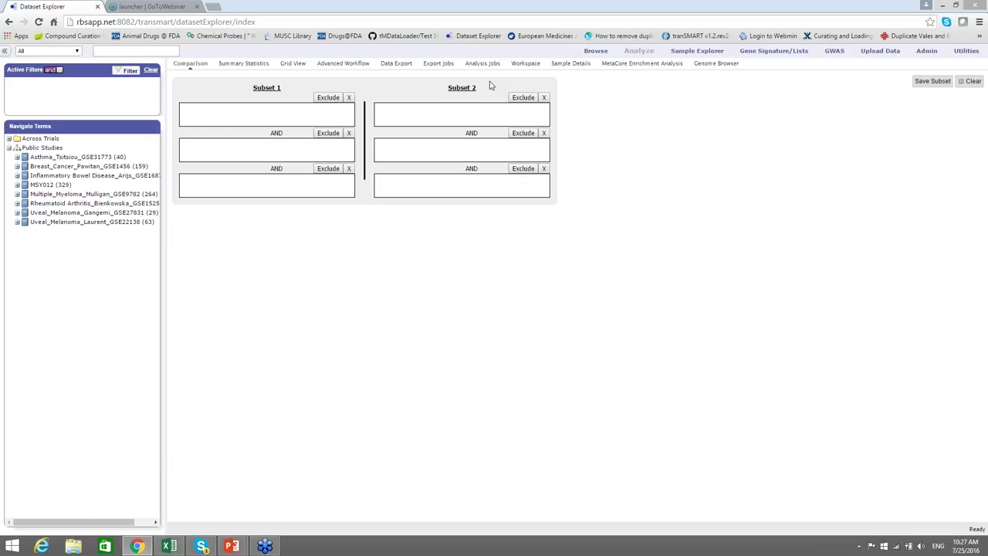
Step: Zoom the browser in two levels and expand the Asthma_Tsitsiou_GSE31773 study in Navigate Terms
{"action": "key", "text": "ctrl+plus"}
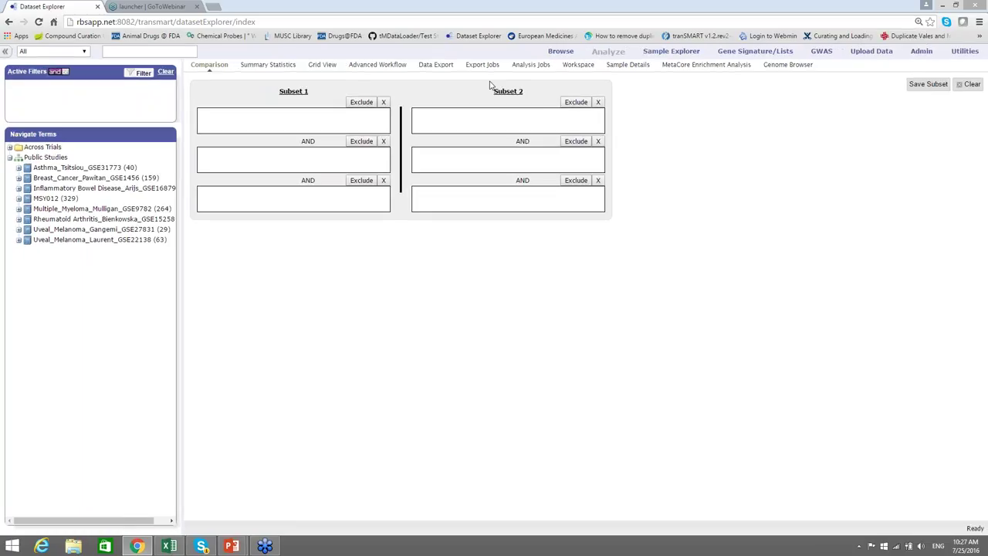
{"action": "key", "text": "ctrl+plus"}
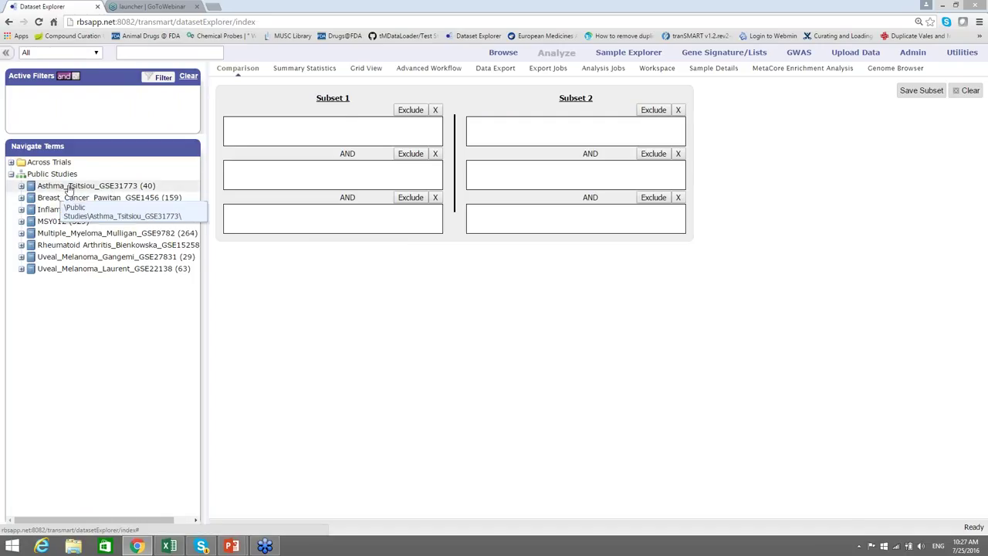
{"action": "left_click", "coordinate": [21, 186]}
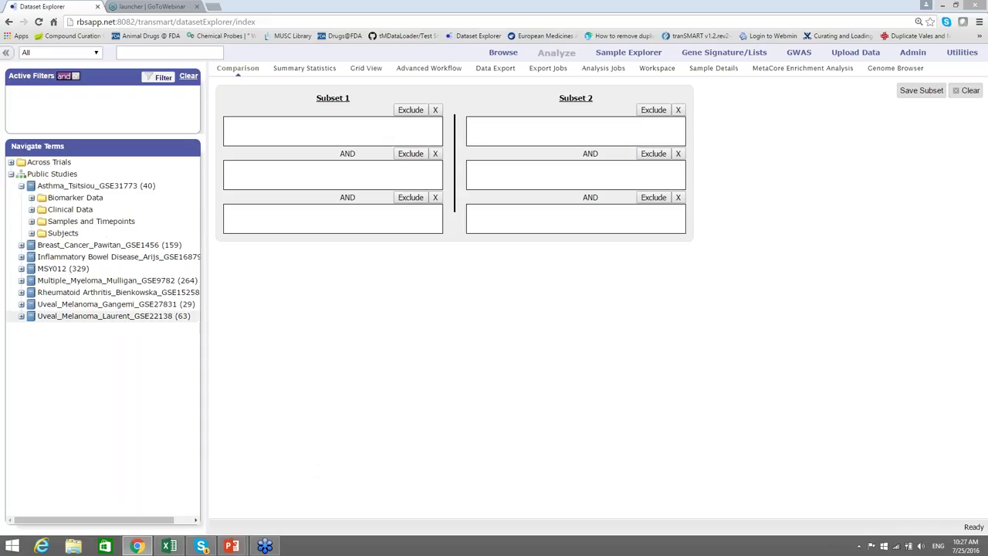
Step: Unfold Biomarker Data to the Affymetrix Blood array and Clinical Data to Spirometry Test
{"action": "left_click", "coordinate": [31, 198]}
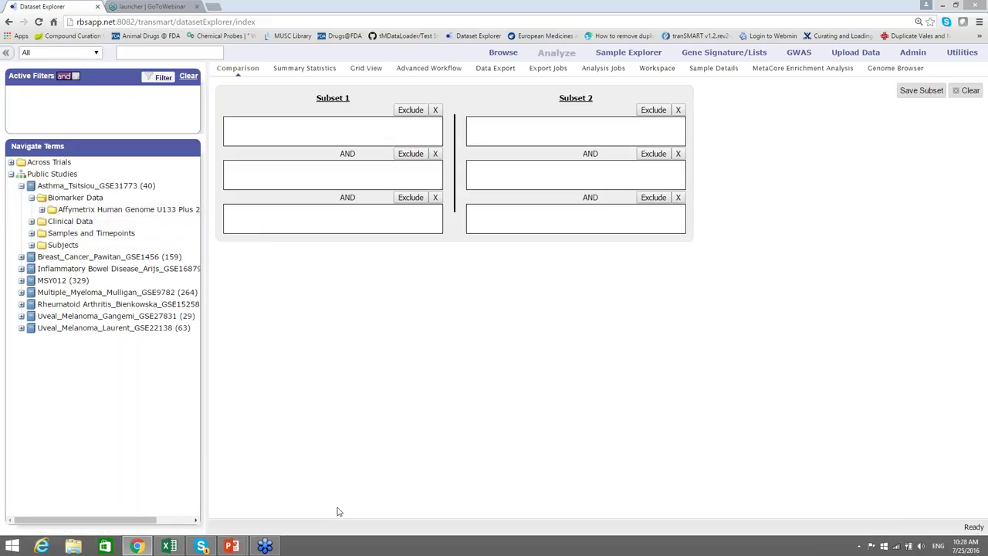
{"action": "left_click", "coordinate": [42, 210]}
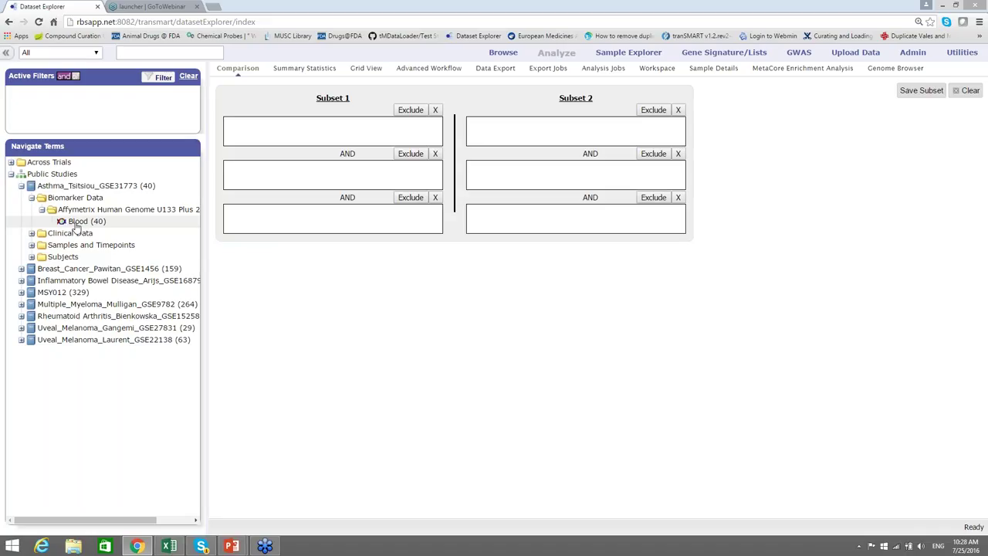
{"action": "left_click", "coordinate": [31, 234]}
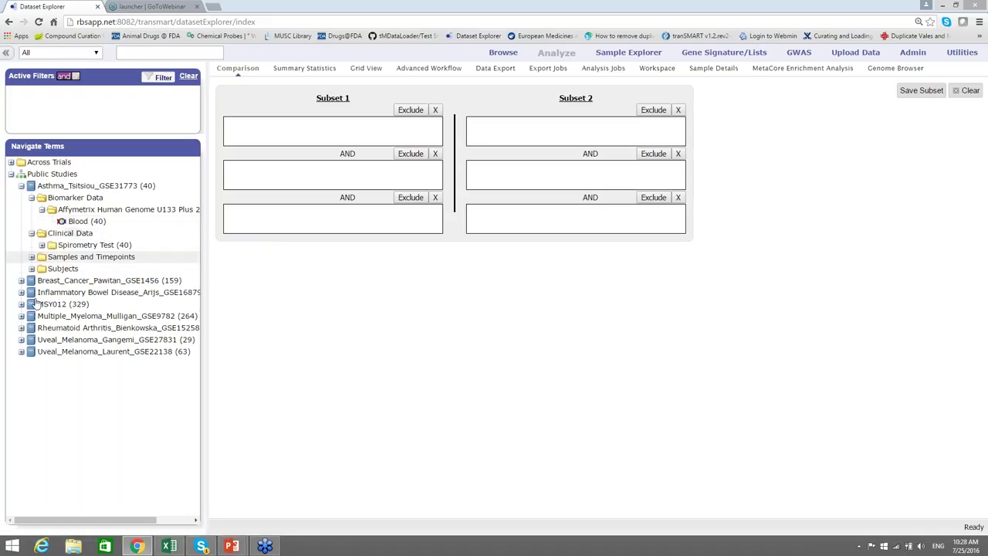
{"action": "left_click", "coordinate": [43, 245]}
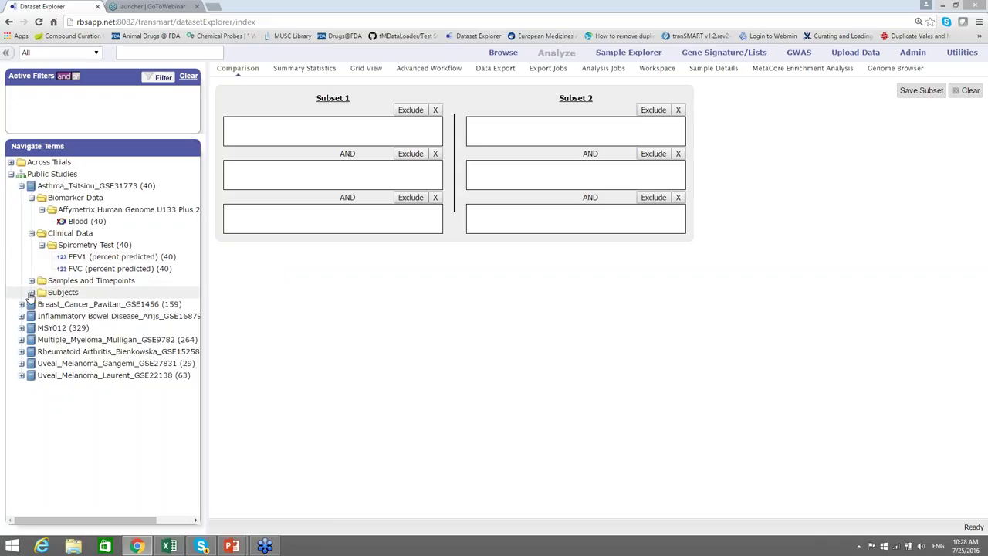
Step: Unfold Subjects to Demographics > Sex and Medical History > Treatment medications
{"action": "left_click", "coordinate": [31, 294]}
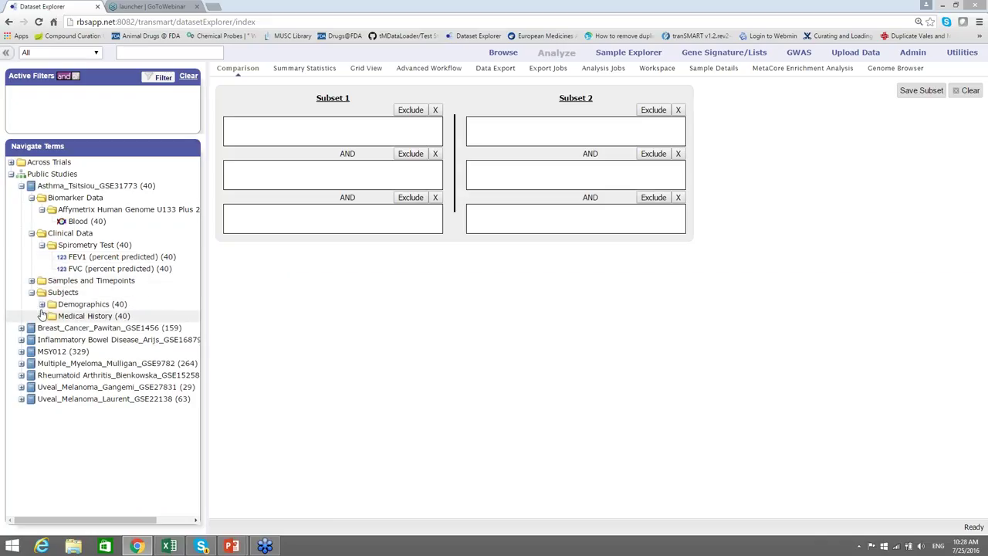
{"action": "left_click", "coordinate": [41, 304]}
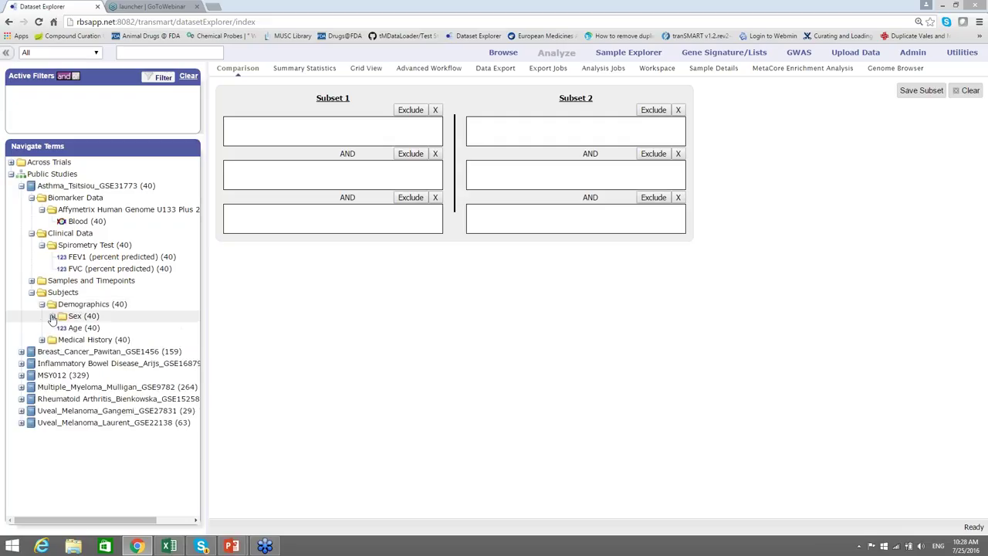
{"action": "left_click", "coordinate": [51, 316]}
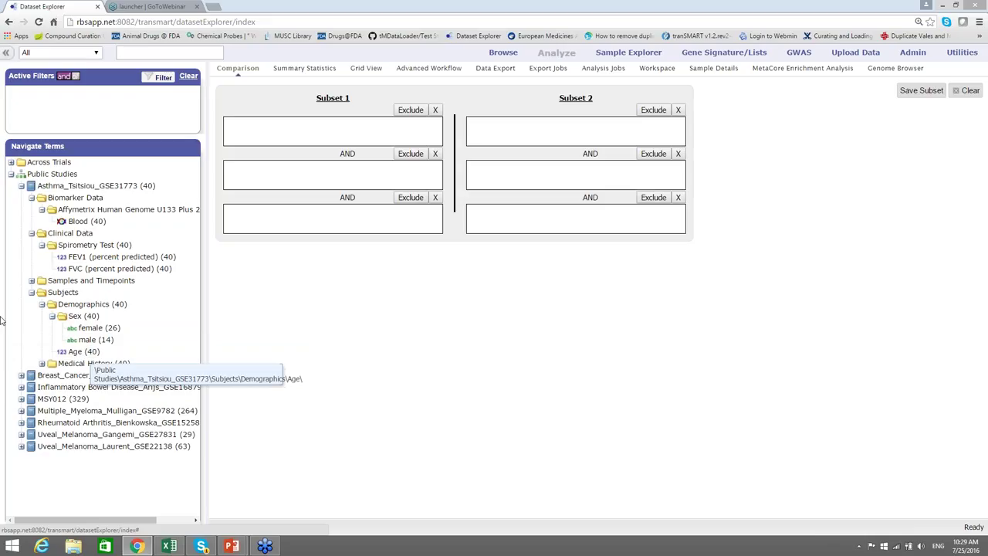
{"action": "left_click", "coordinate": [42, 363]}
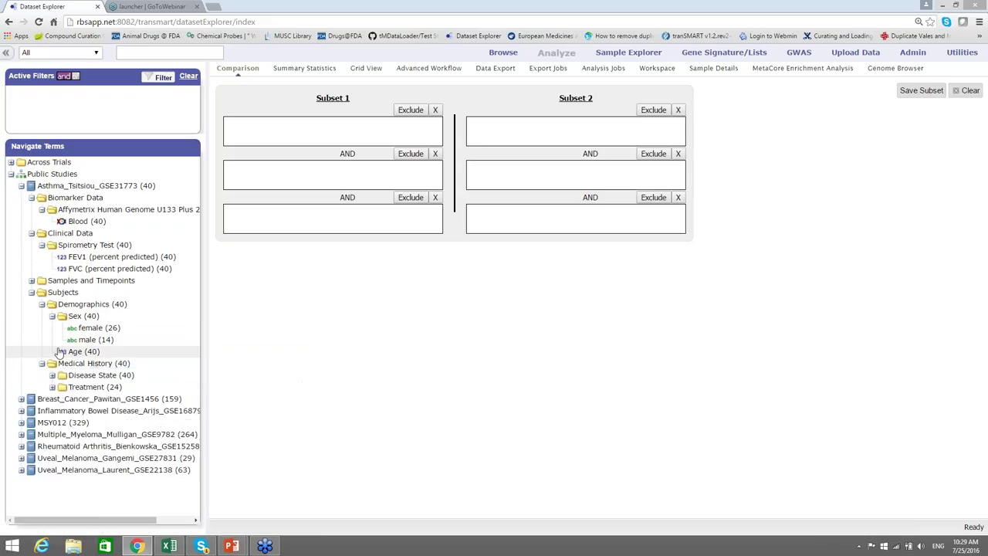
{"action": "left_click", "coordinate": [52, 375]}
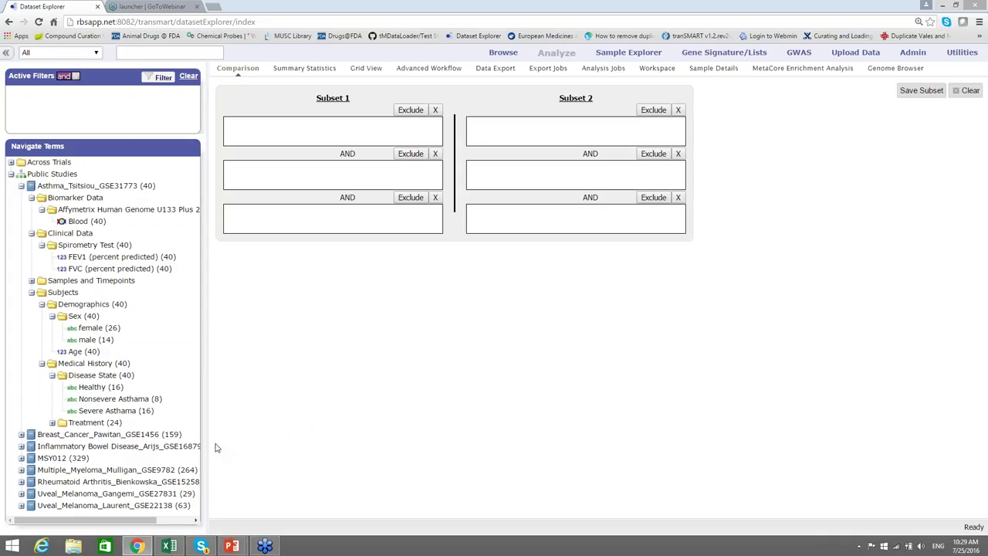
{"action": "left_click", "coordinate": [52, 375]}
{"action": "left_click", "coordinate": [52, 387]}
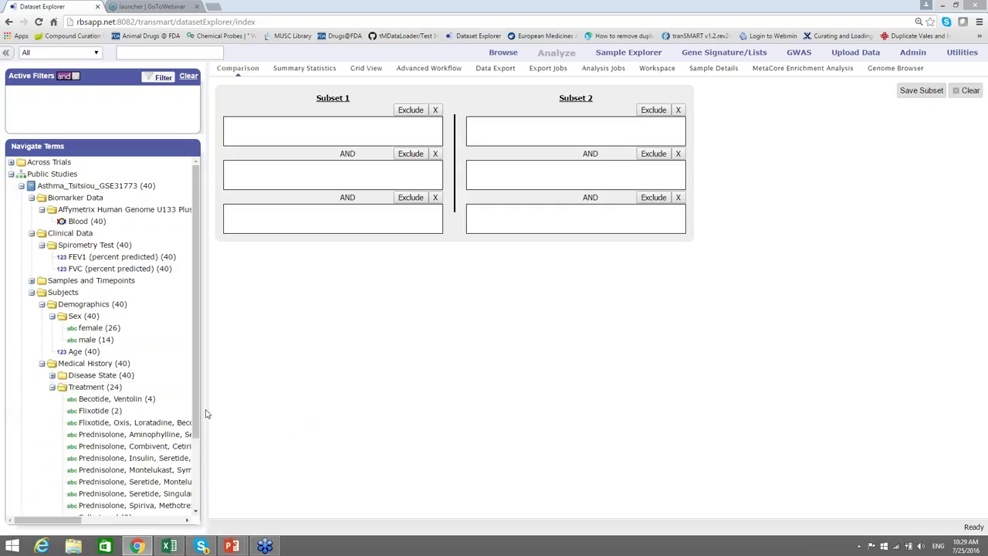
Step: Widen the term tree, collapse Treatment and Medical History, and expand Samples and Timepoints
{"action": "left_click_drag", "start_coordinate": [207, 410], "coordinate": [307, 410]}
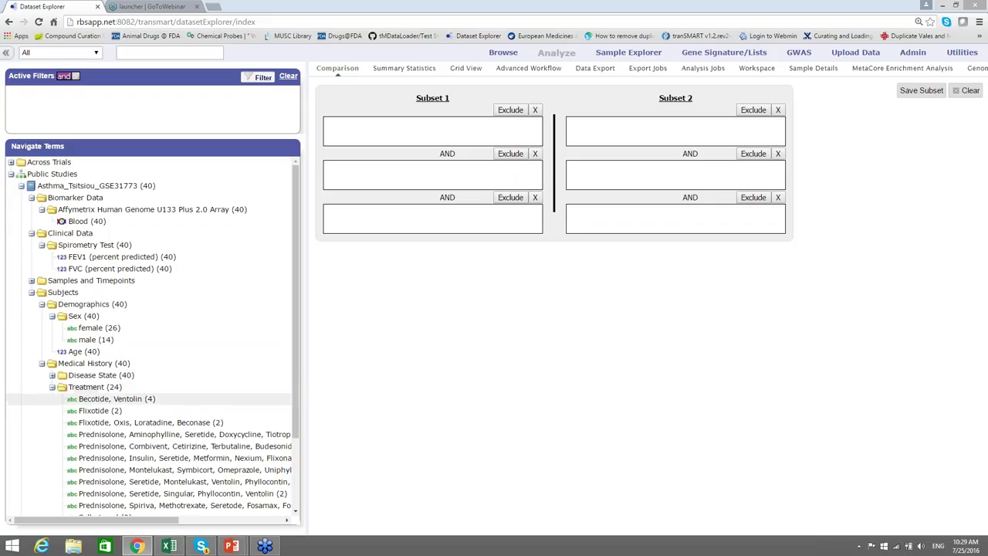
{"action": "scroll", "coordinate": [298, 453], "scroll_direction": "down", "scroll_amount": 3}
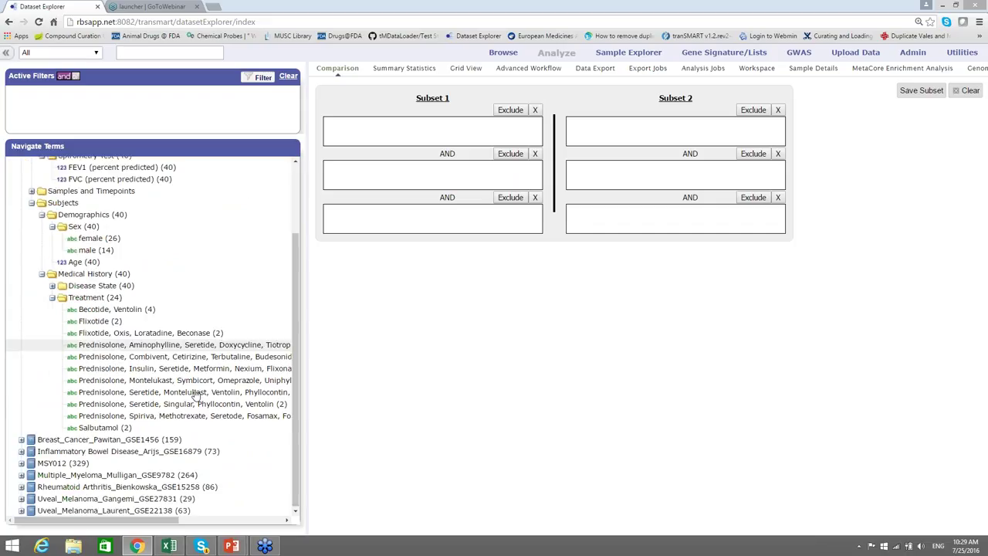
{"action": "left_click", "coordinate": [52, 299]}
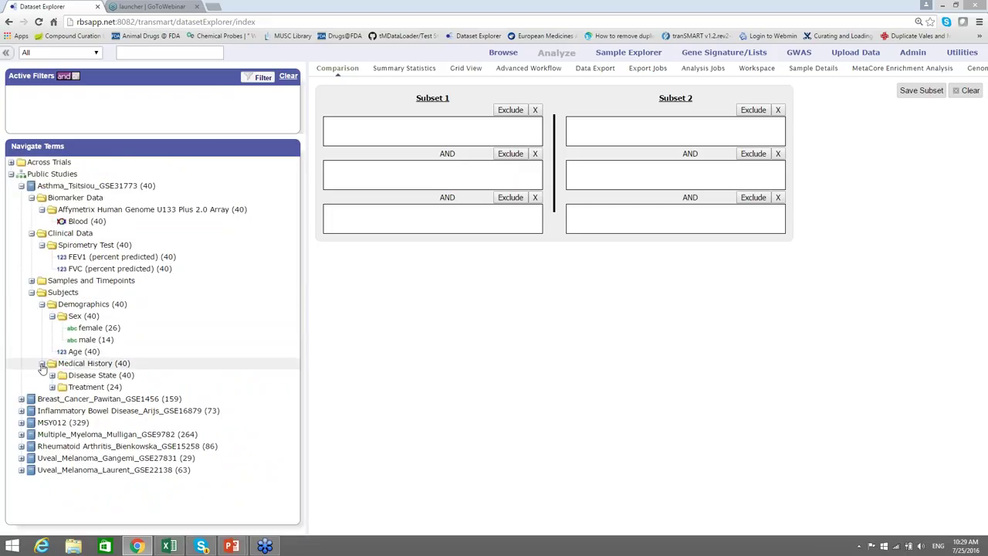
{"action": "left_click", "coordinate": [41, 364]}
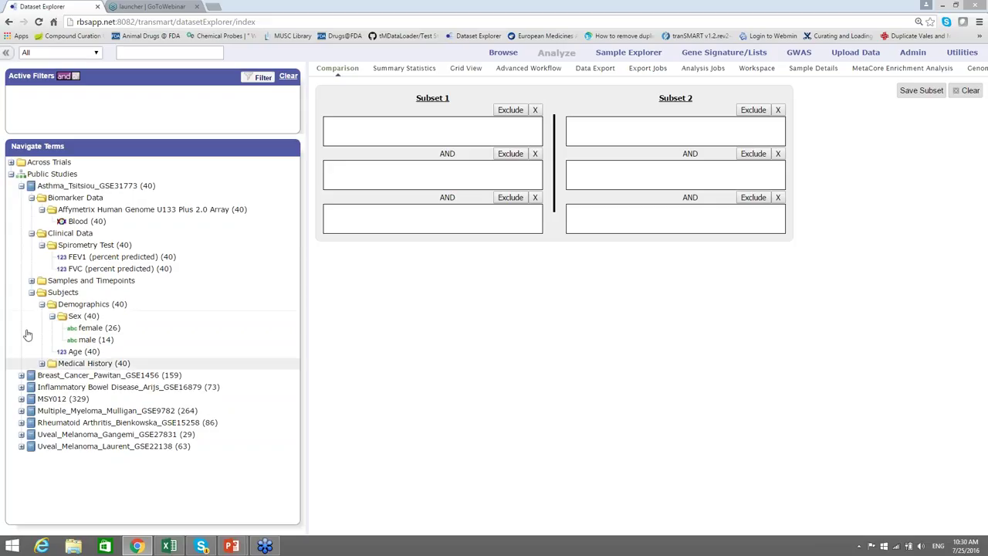
{"action": "left_click", "coordinate": [31, 281]}
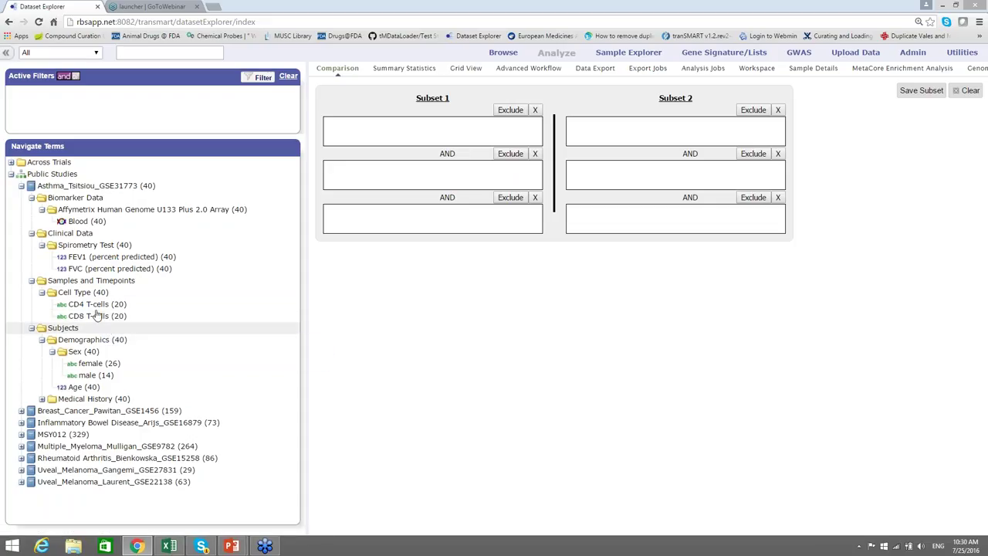
Step: Set Subset 1 to CD8 T-cells AND Healthy, Subset 2 to CD8 T-cells AND Nonsevere/Severe Asthama
{"action": "left_click_drag", "start_coordinate": [96, 318], "coordinate": [396, 124]}
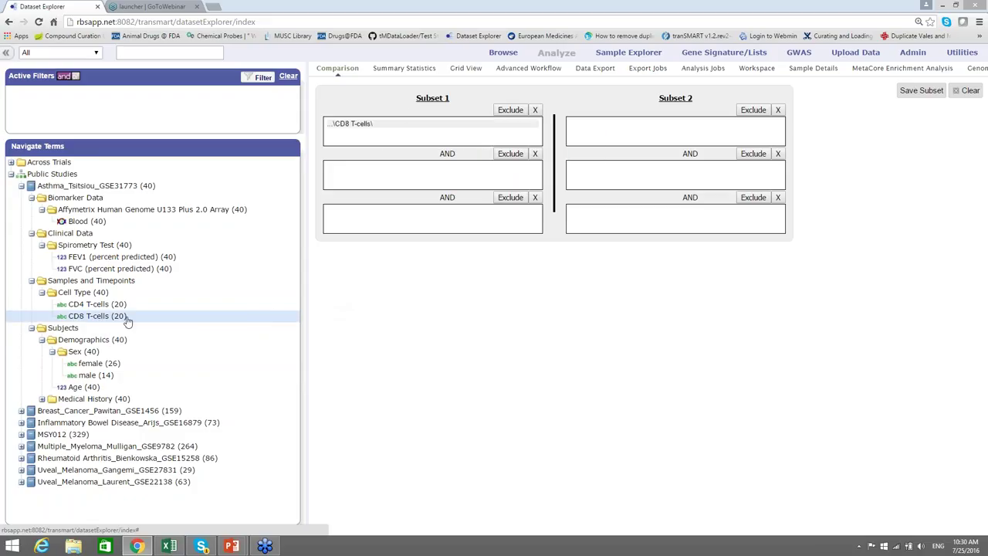
{"action": "left_click_drag", "start_coordinate": [122, 321], "coordinate": [621, 128]}
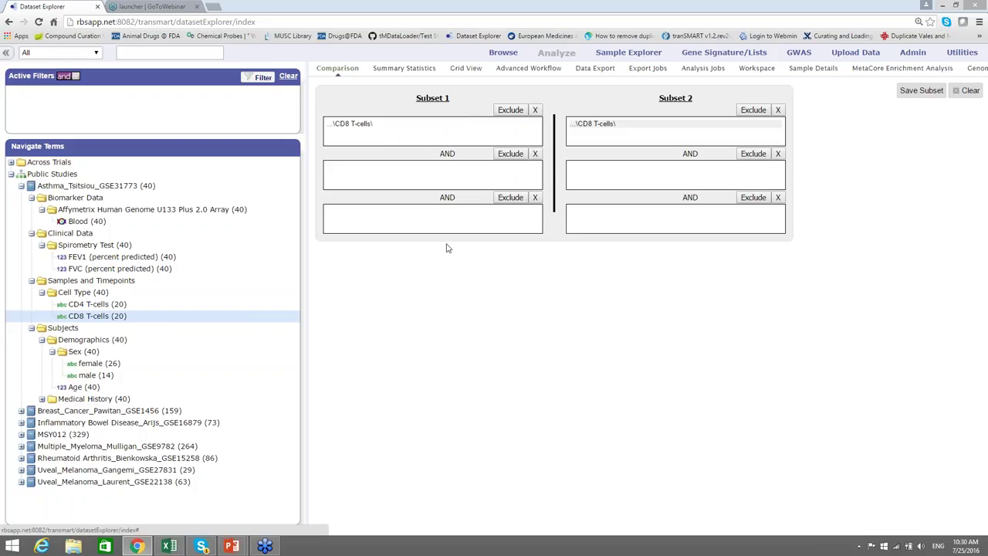
{"action": "left_click", "coordinate": [42, 399]}
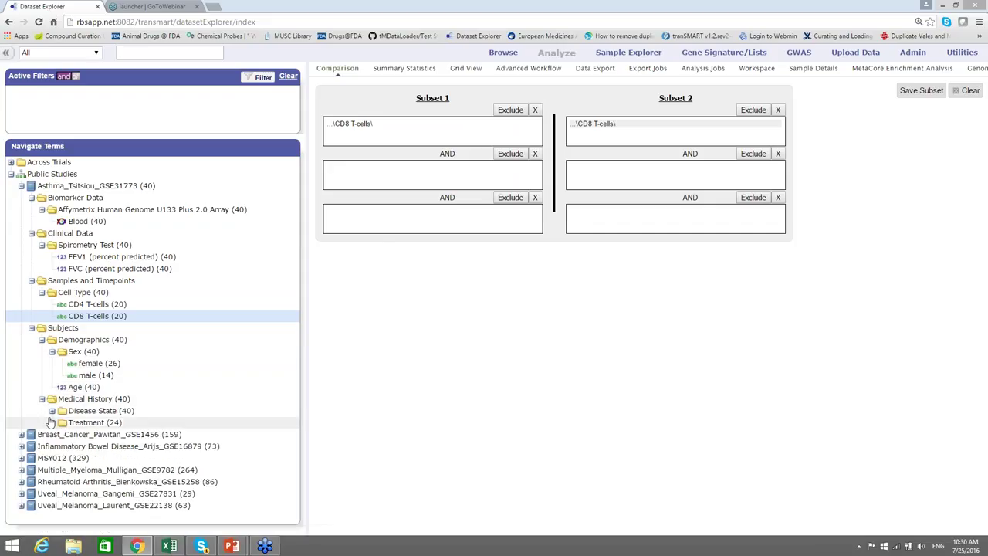
{"action": "left_click", "coordinate": [52, 410]}
{"action": "mouse_move", "coordinate": [91, 422]}
{"action": "left_mouse_down"}
{"action": "mouse_move", "coordinate": [314, 258]}
{"action": "mouse_move", "coordinate": [334, 169]}
{"action": "mouse_move", "coordinate": [332, 186]}
{"action": "left_mouse_up"}
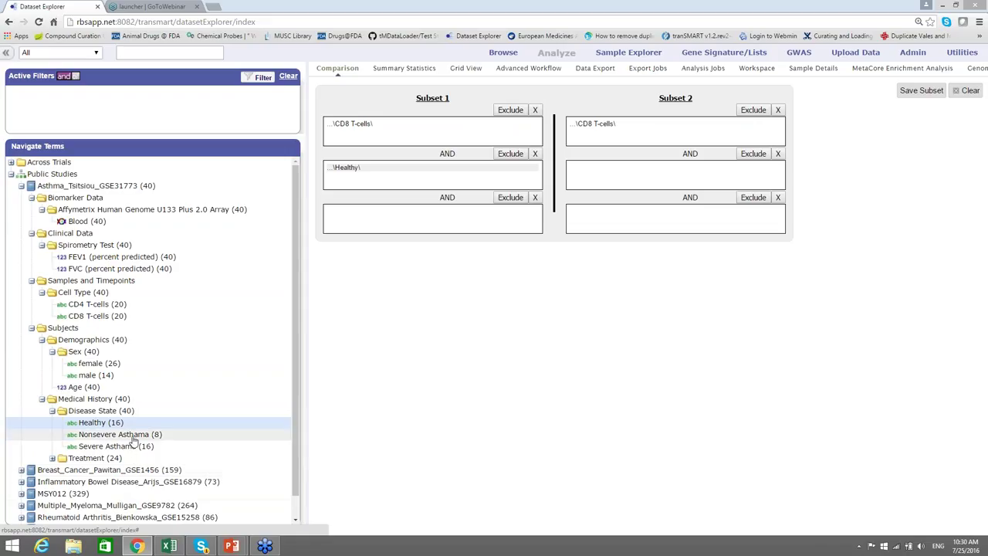
{"action": "left_click_drag", "start_coordinate": [134, 440], "coordinate": [583, 167]}
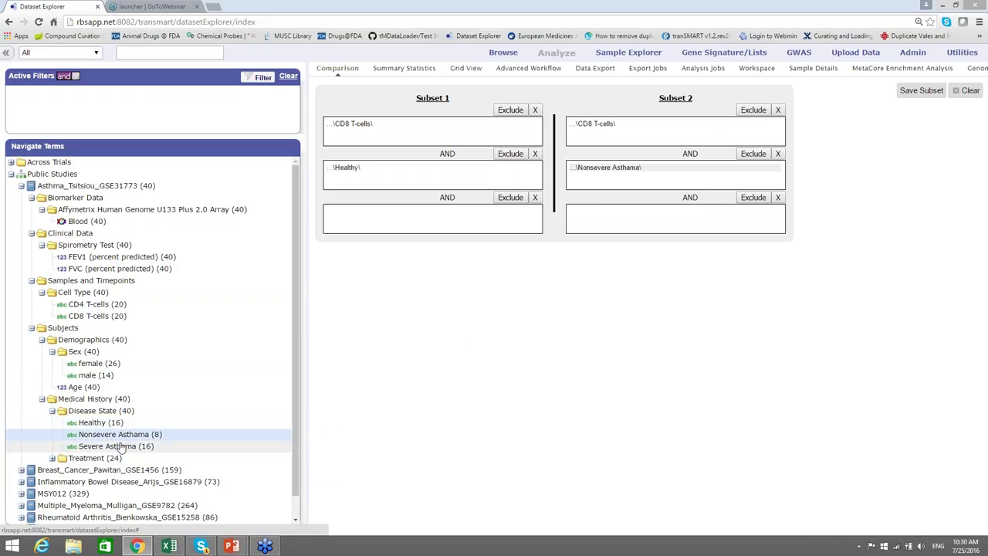
{"action": "left_click_drag", "start_coordinate": [123, 446], "coordinate": [573, 174]}
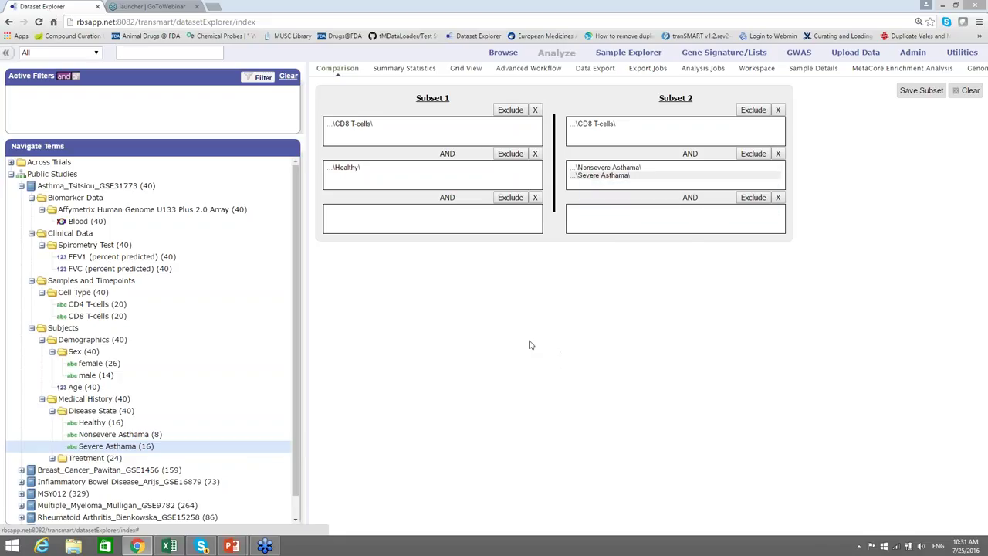
{"action": "left_click", "coordinate": [391, 69]}
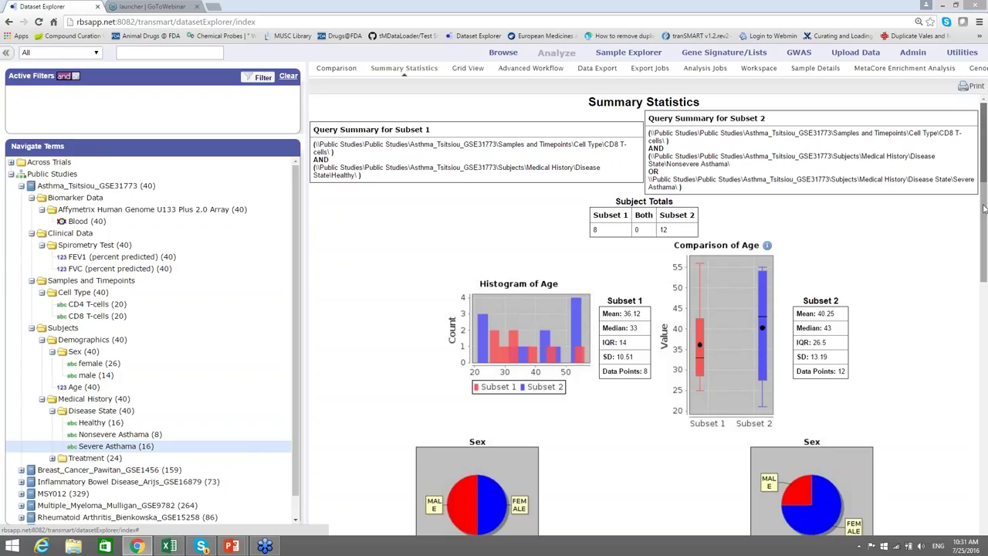
{"action": "left_click_drag", "start_coordinate": [984, 220], "coordinate": [983, 247]}
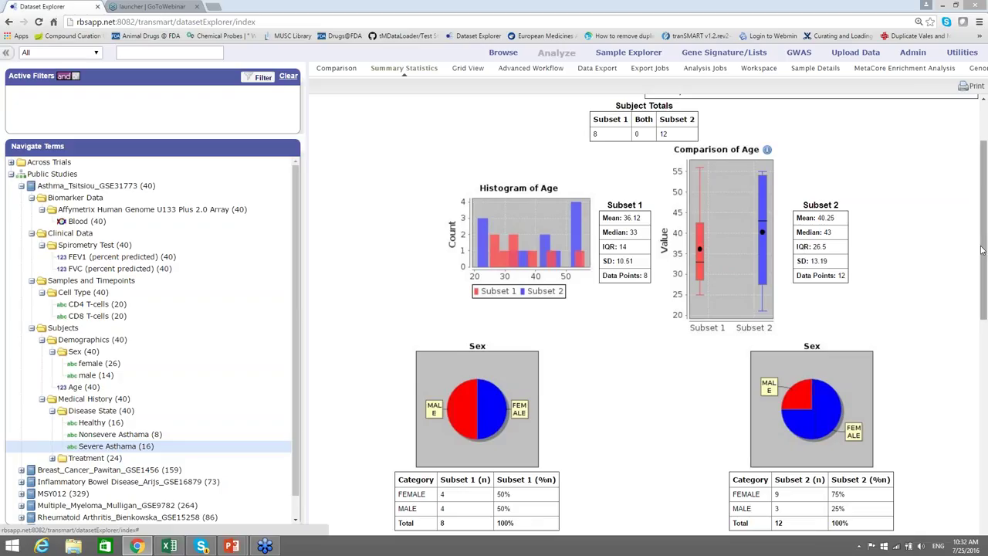
{"action": "scroll", "coordinate": [444, 210], "scroll_direction": "down", "scroll_amount": 3}
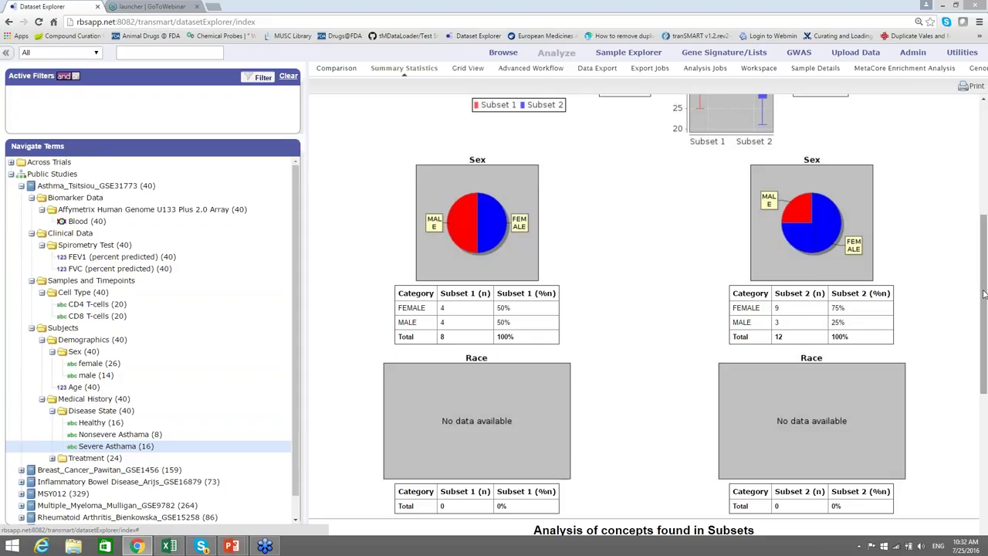
{"action": "scroll", "coordinate": [985, 327], "scroll_direction": "down", "scroll_amount": 1}
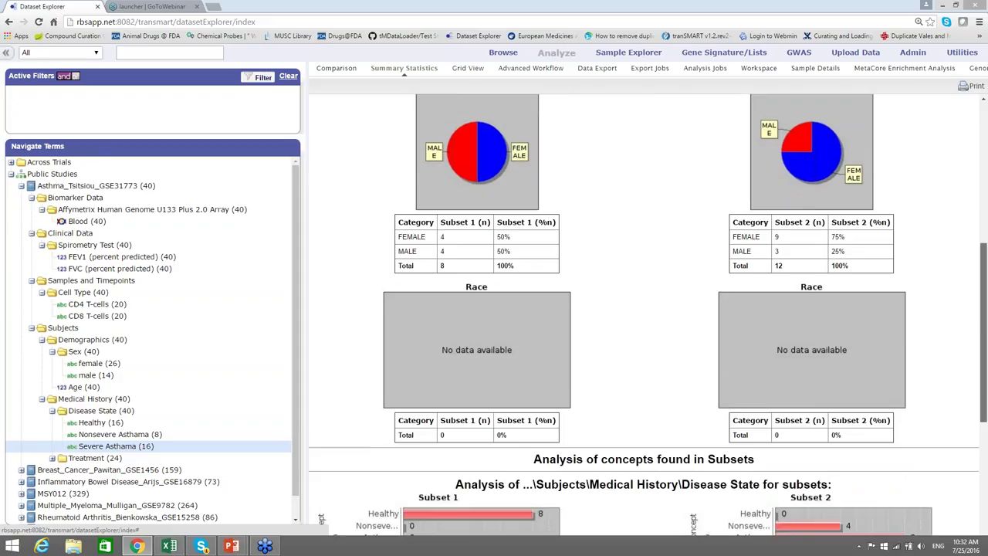
{"action": "scroll", "coordinate": [985, 327], "scroll_direction": "down", "scroll_amount": 1}
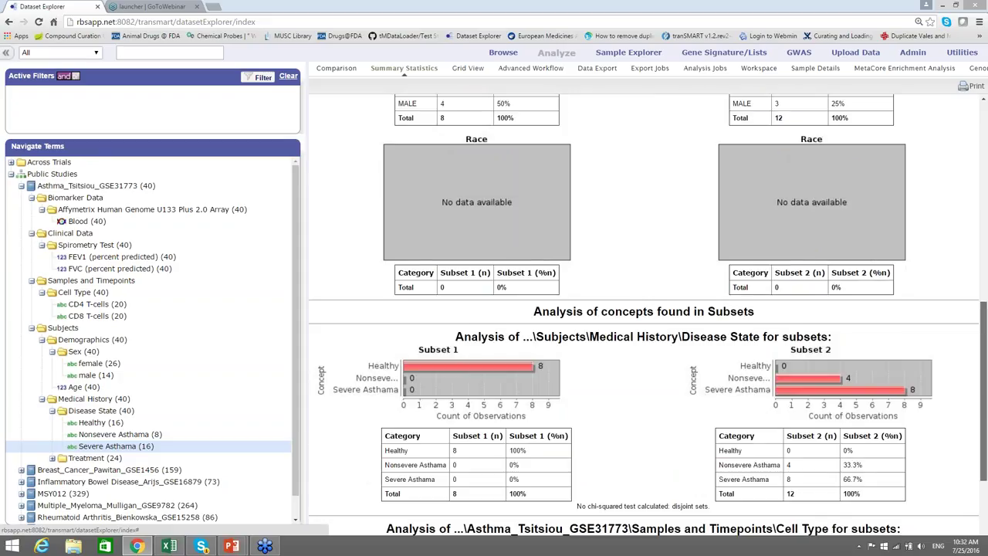
{"action": "scroll", "coordinate": [985, 328], "scroll_direction": "down", "scroll_amount": 1}
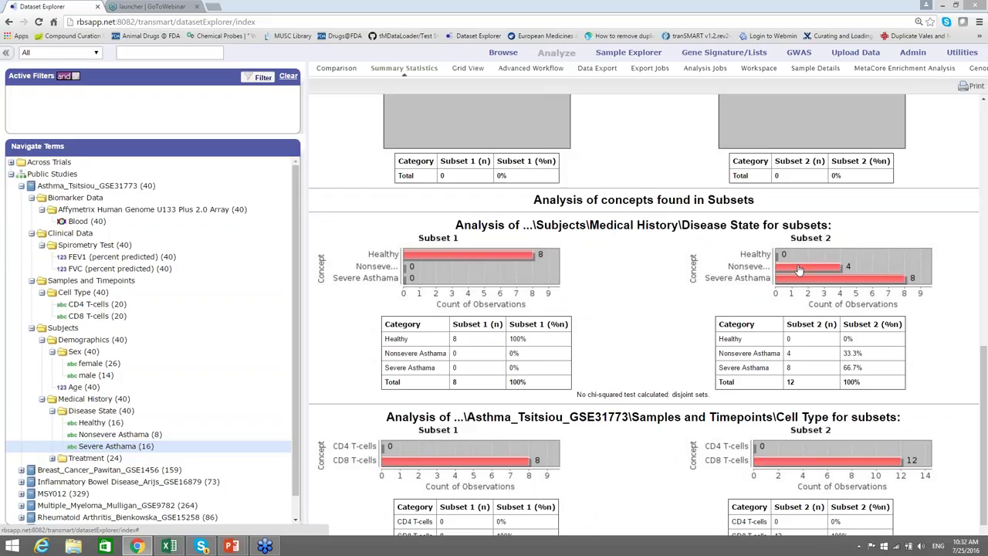
{"action": "mouse_move", "coordinate": [804, 270]}
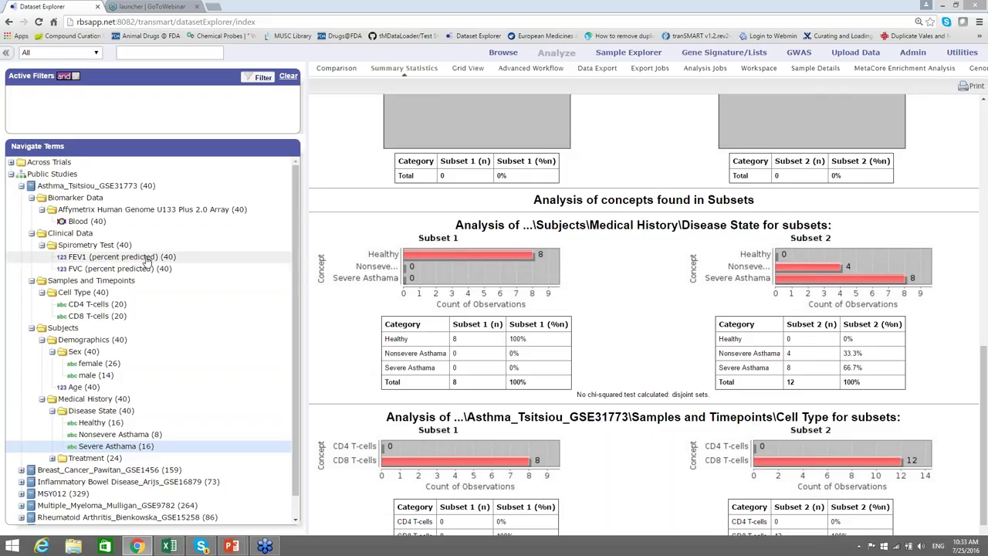
Step: Drop the FEV1 and FVC (percent predicted) nodes onto Summary Statistics to compare the subsets
{"action": "left_click_drag", "start_coordinate": [145, 256], "coordinate": [629, 291]}
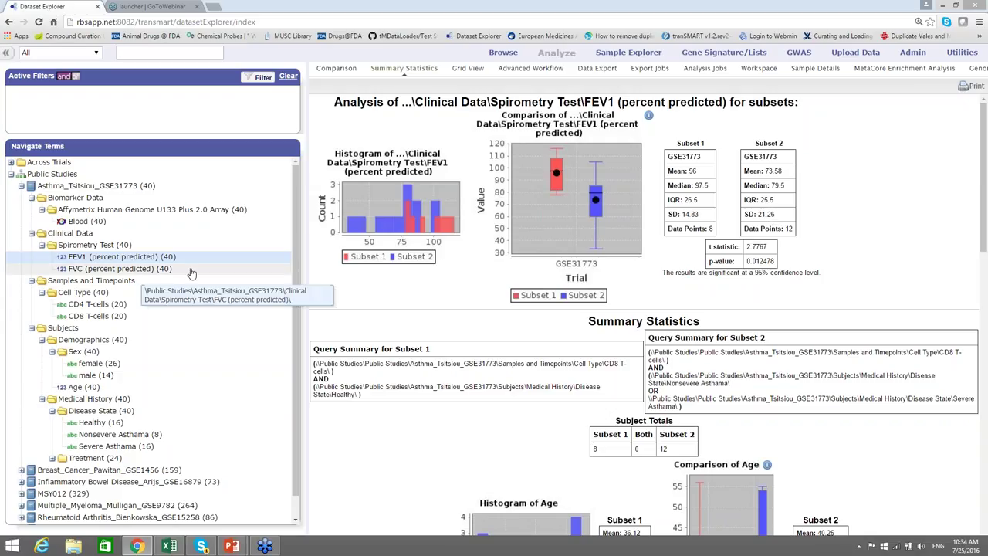
{"action": "left_click_drag", "start_coordinate": [187, 268], "coordinate": [406, 277]}
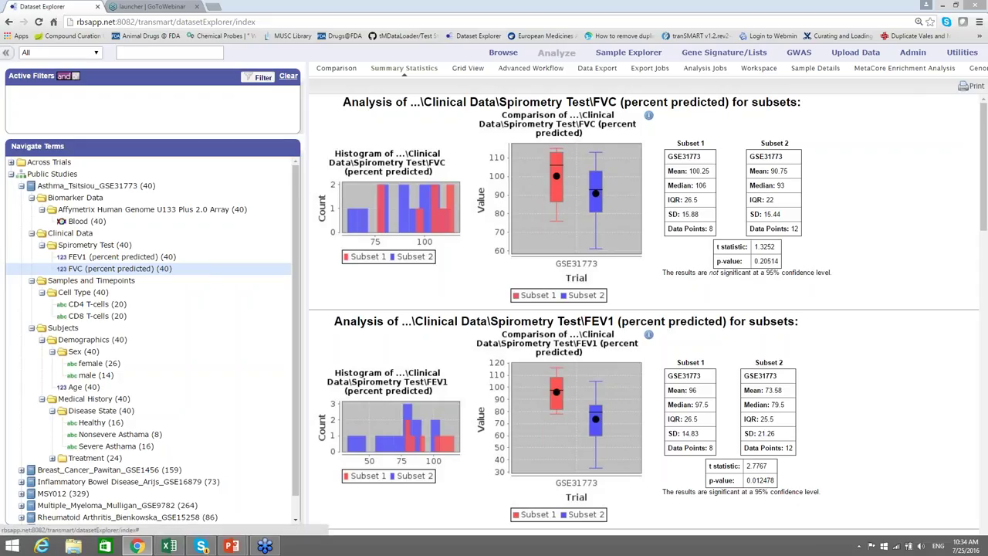
Step: Inspect the subject table in Grid View, then return to the Comparison tab
{"action": "left_click", "coordinate": [469, 69]}
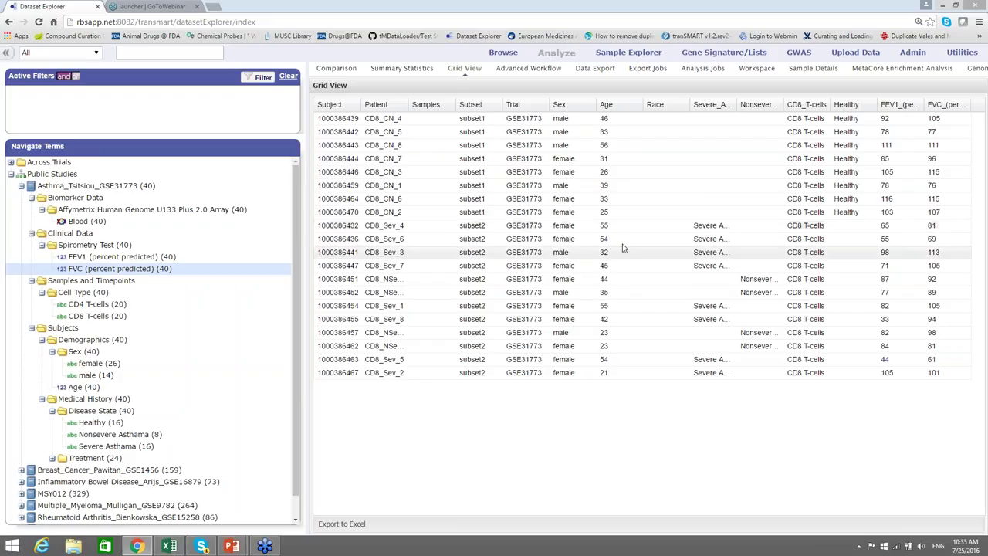
{"action": "left_click", "coordinate": [346, 69]}
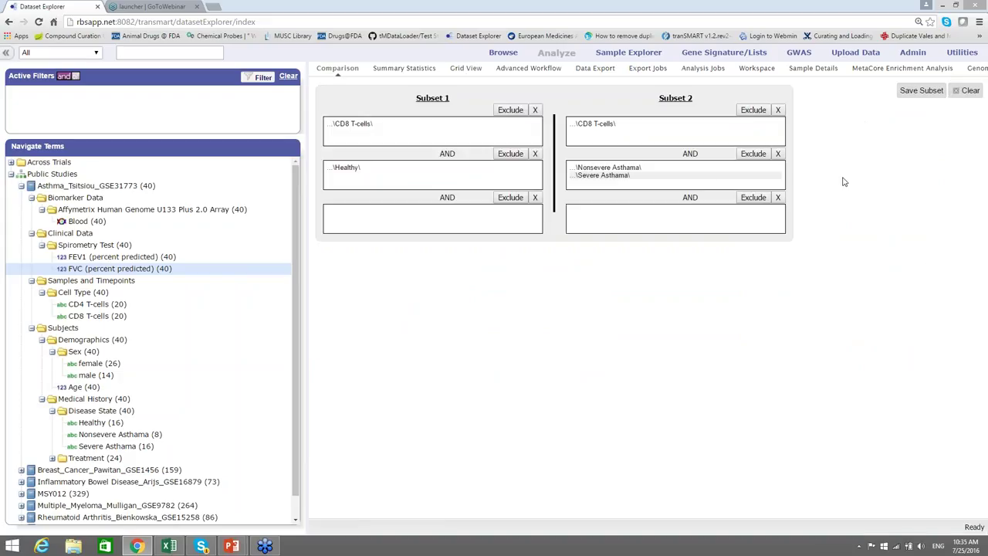
Step: Clear both subsets, place Asthma_Tsitsiou_GSE31773 in Subset 1, and dismiss the Grid View alert
{"action": "left_click", "coordinate": [957, 94]}
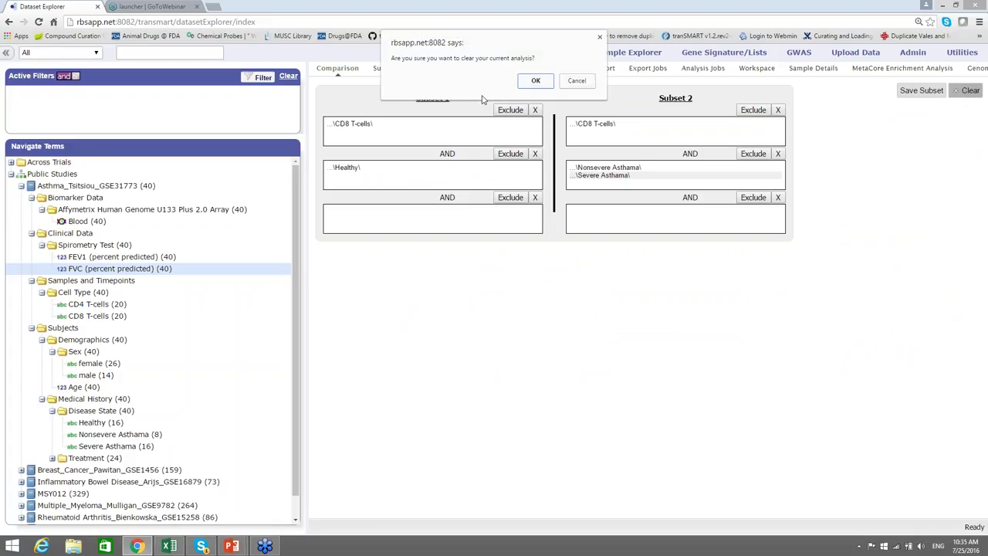
{"action": "left_click", "coordinate": [532, 82]}
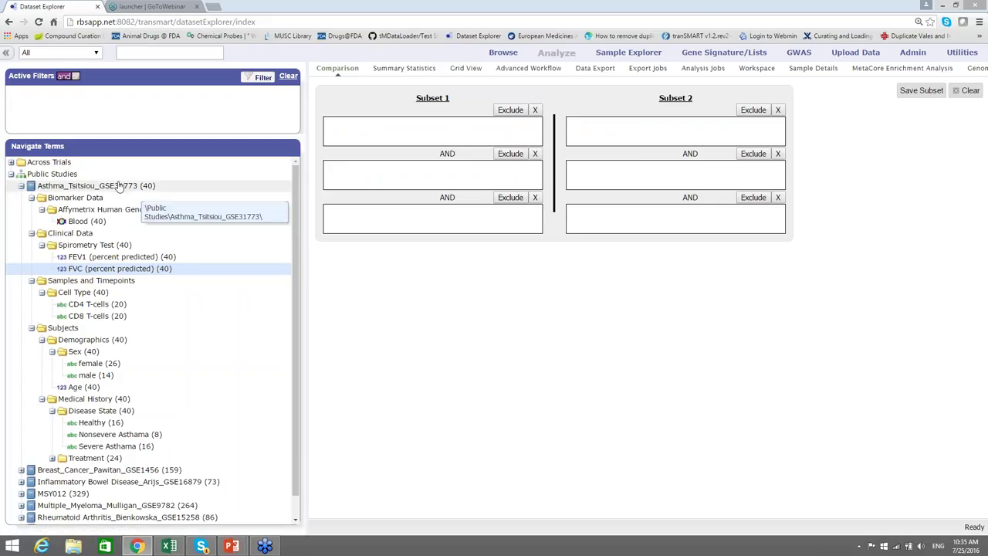
{"action": "left_click_drag", "start_coordinate": [117, 191], "coordinate": [346, 129]}
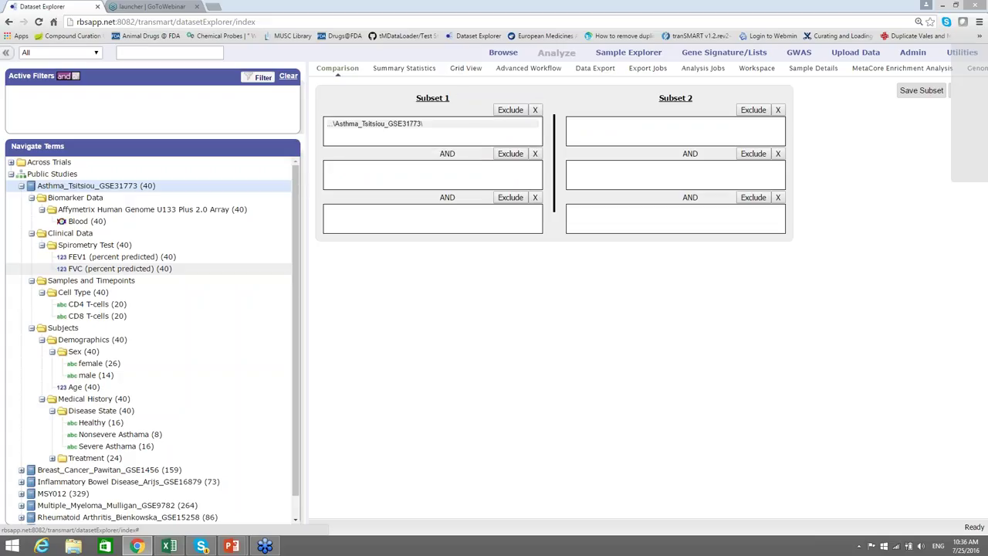
{"action": "left_click", "coordinate": [461, 73]}
{"action": "left_click", "coordinate": [497, 309]}
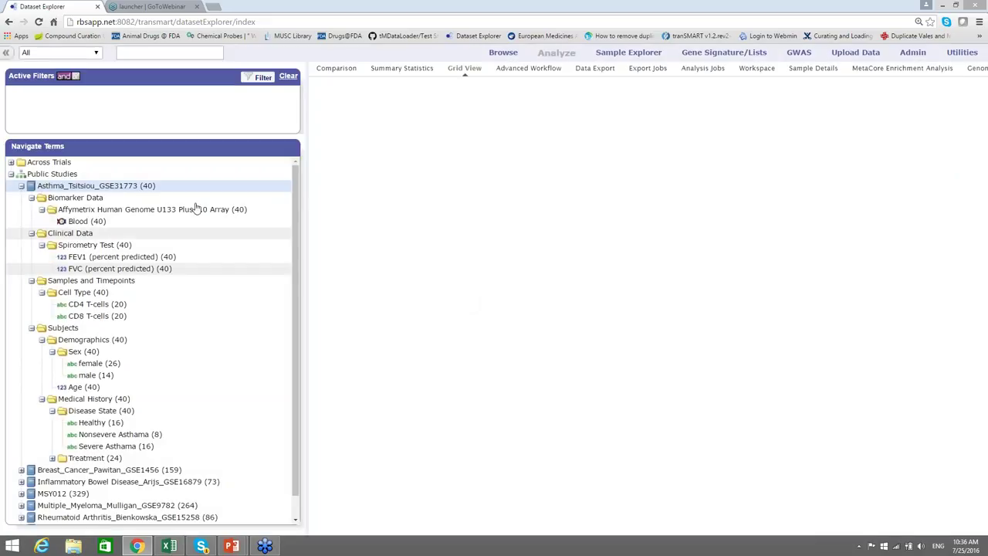
Step: Drop the Asthma_Tsitsiou_GSE31773 study onto Grid View to list its subjects, then open the Samples column menu
{"action": "left_click_drag", "start_coordinate": [133, 191], "coordinate": [610, 281]}
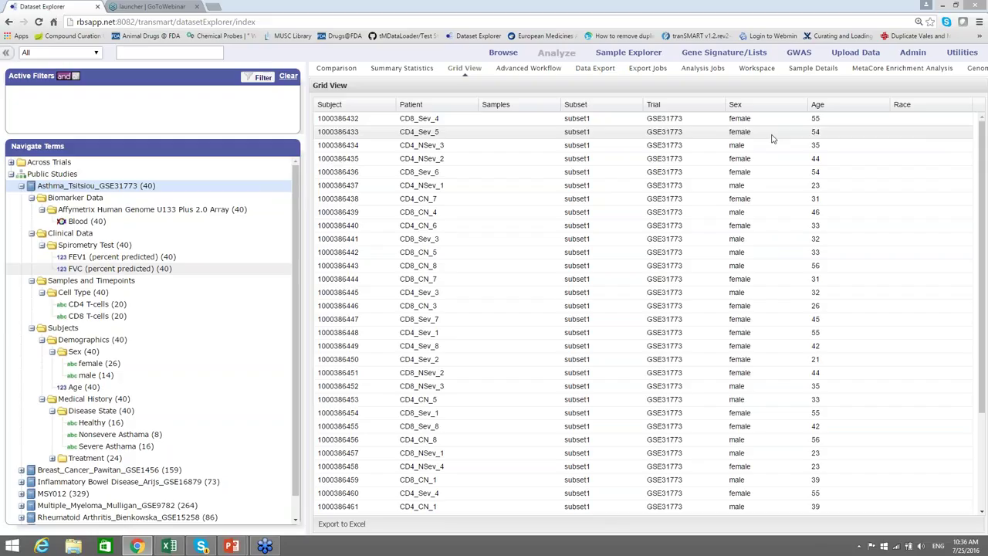
{"action": "left_click", "coordinate": [555, 106]}
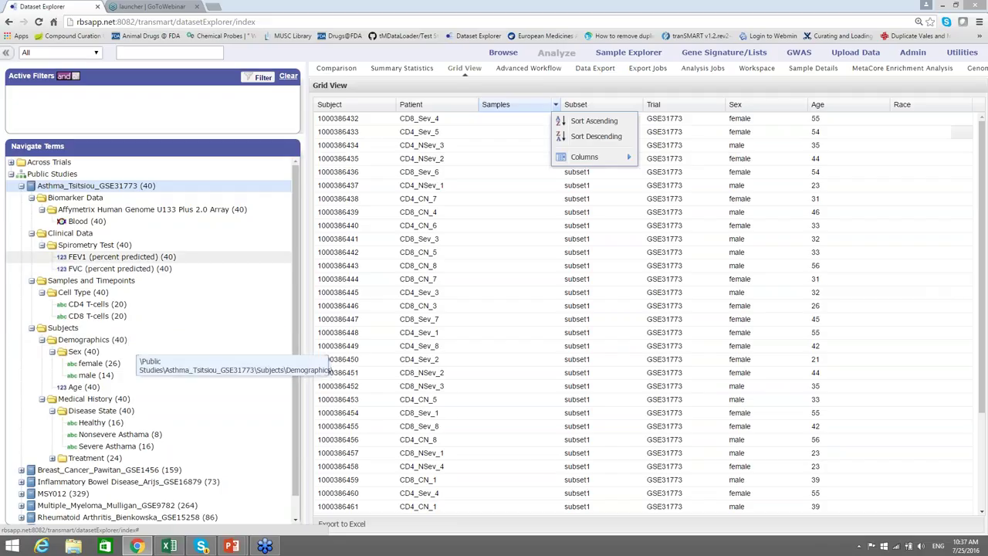
Step: Hide the Samples, Race and Trial columns from the subject grid
{"action": "mouse_move", "coordinate": [609, 159]}
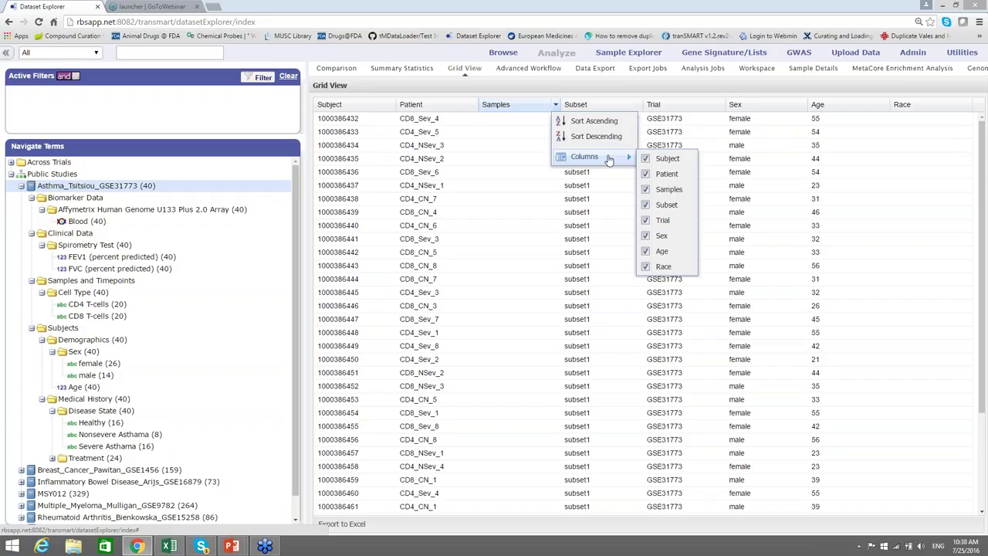
{"action": "left_click", "coordinate": [645, 190]}
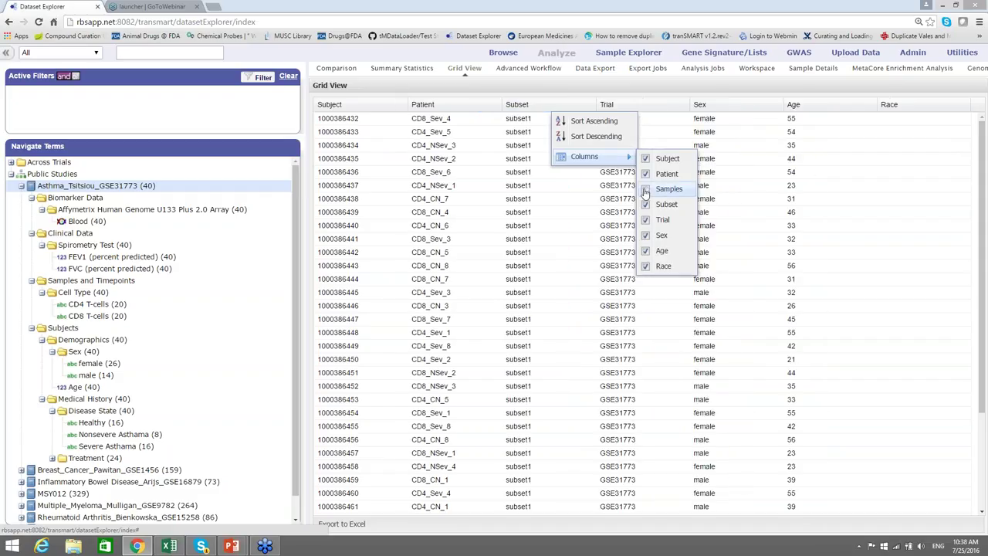
{"action": "left_click", "coordinate": [647, 266]}
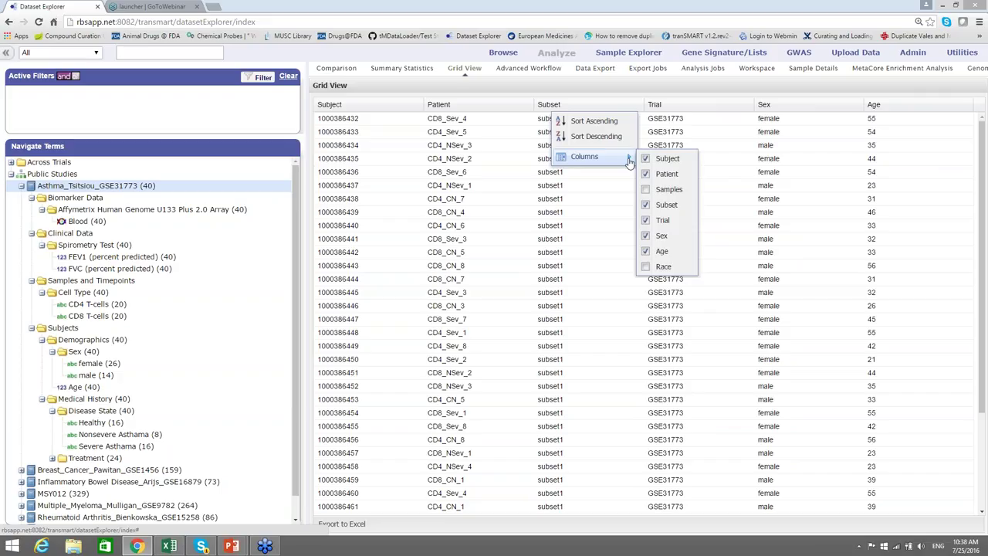
{"action": "left_click", "coordinate": [646, 221]}
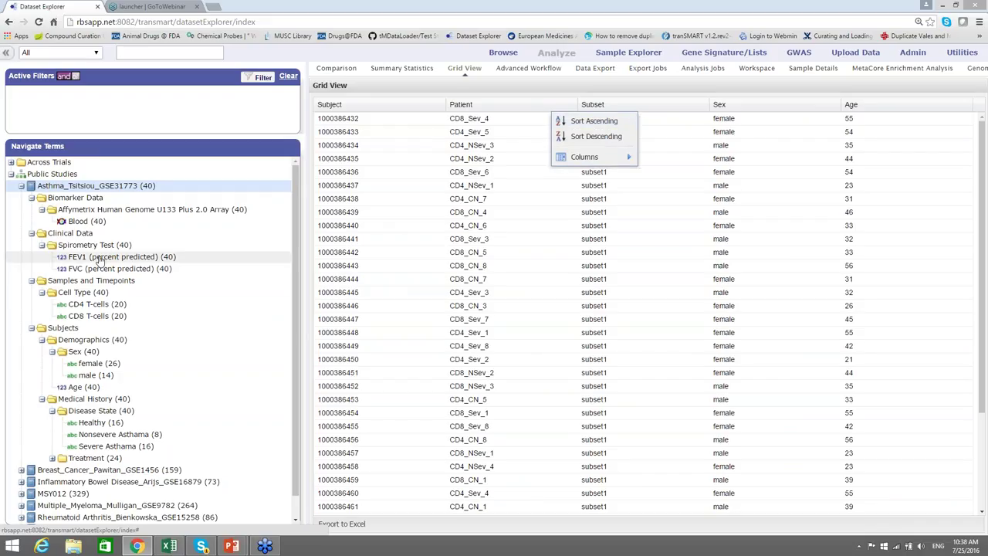
Step: Add FEV1 and FVC (percent predicted), CD4 T-cells and CD8 T-cells columns to the grid
{"action": "left_click_drag", "start_coordinate": [99, 261], "coordinate": [728, 247]}
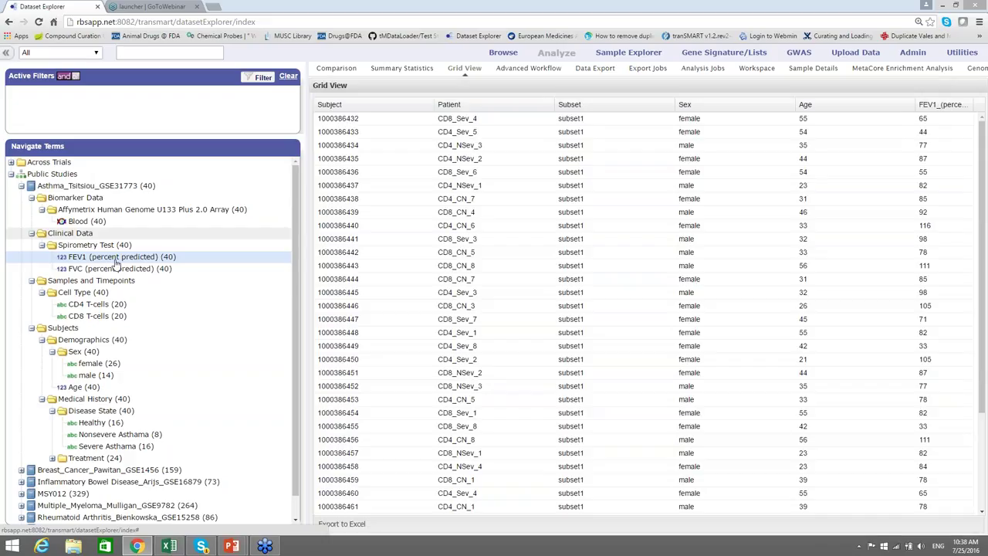
{"action": "left_click_drag", "start_coordinate": [101, 269], "coordinate": [803, 320]}
{"action": "left_click_drag", "start_coordinate": [116, 306], "coordinate": [764, 330]}
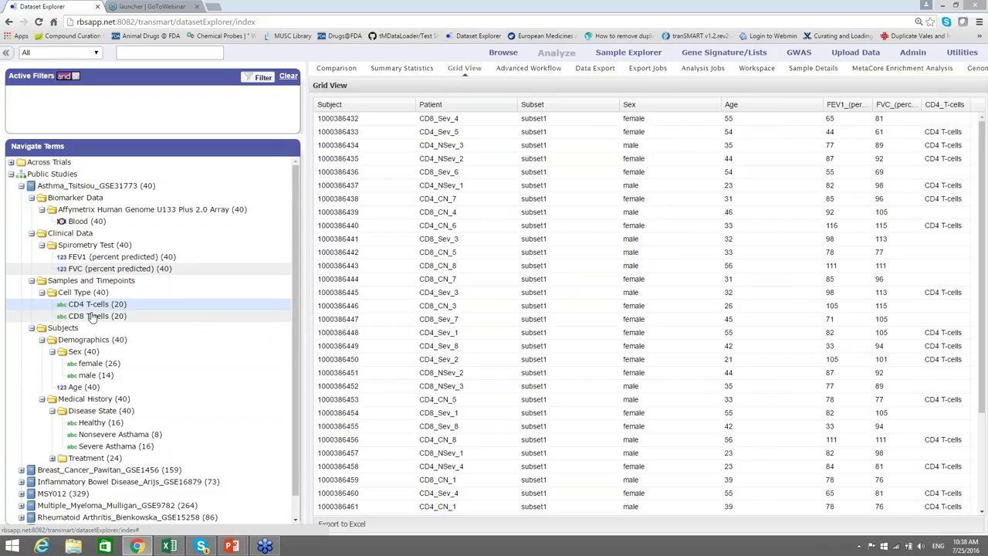
{"action": "left_click_drag", "start_coordinate": [93, 316], "coordinate": [747, 346]}
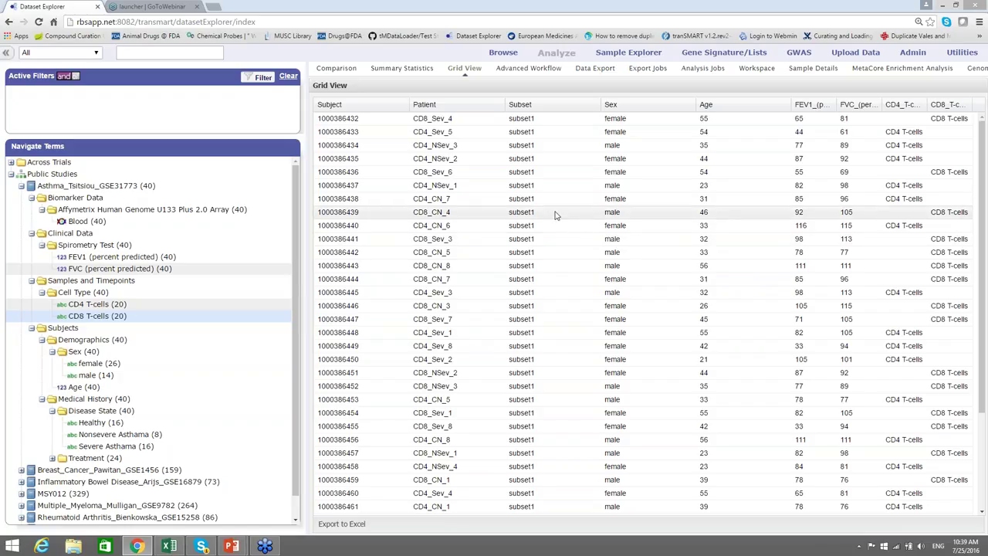
Step: Show Advanced Workflow with Asthma_Tsitsiou_GSE31773 as Subset 1, after briefly checking the Comparison view
{"action": "left_click", "coordinate": [509, 71]}
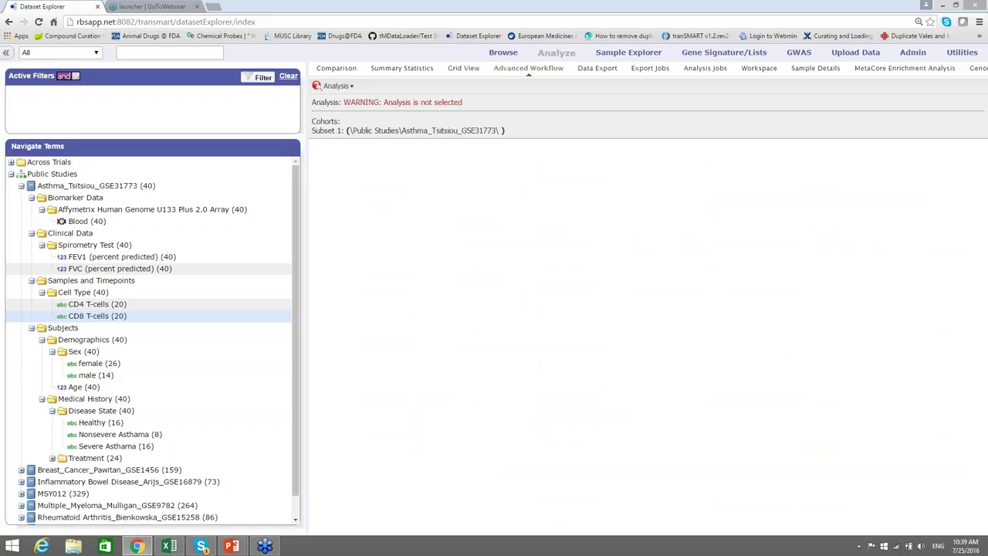
{"action": "key", "text": "alt+Tab"}
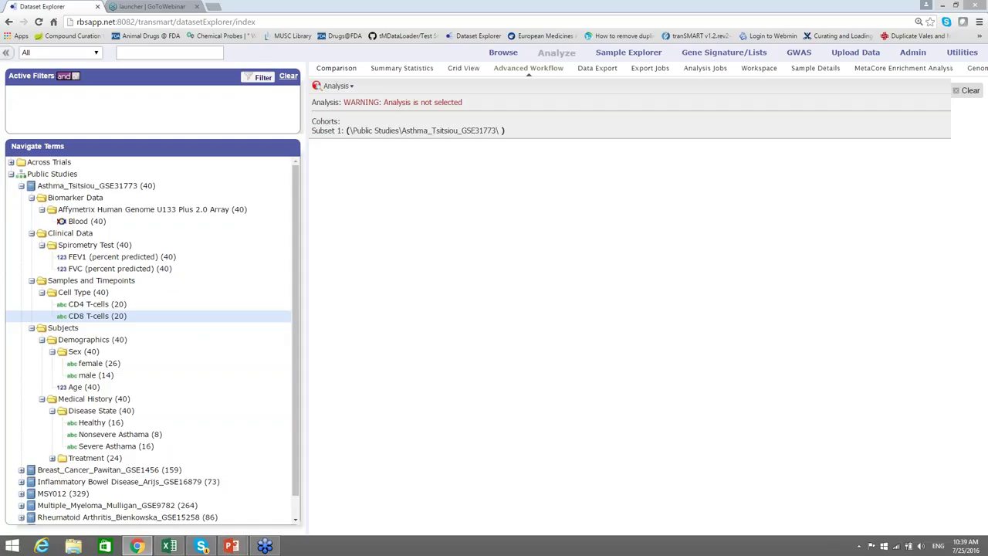
{"action": "left_click", "coordinate": [350, 69]}
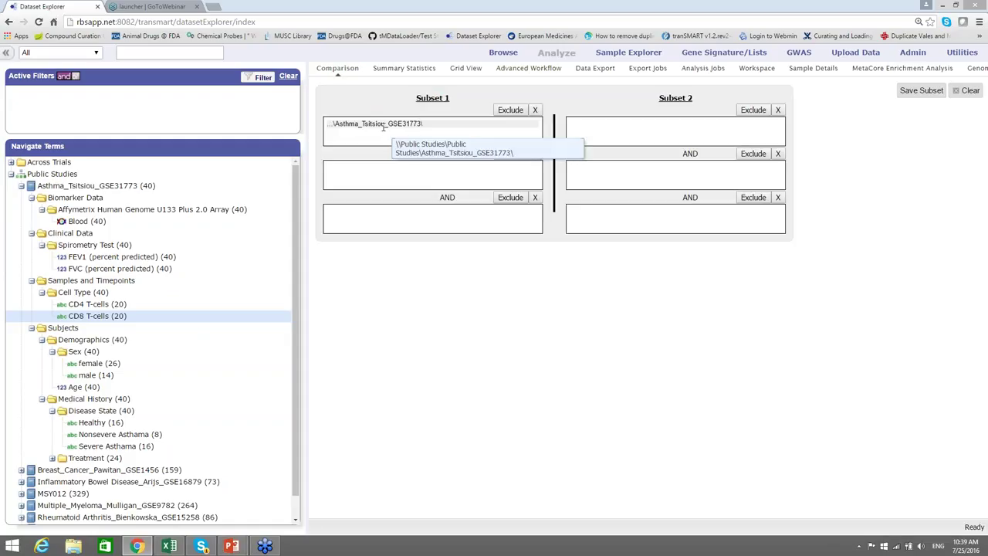
{"action": "left_click", "coordinate": [528, 69]}
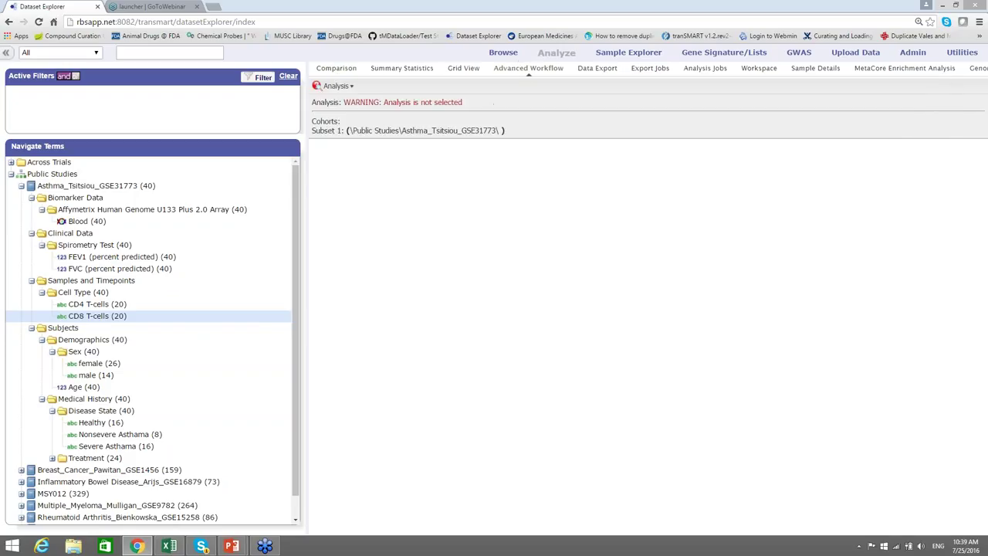
Step: Choose Scatter Plot with Linear Regression, FVC independent and FEV1 (percent predicted) dependent
{"action": "left_click", "coordinate": [350, 87]}
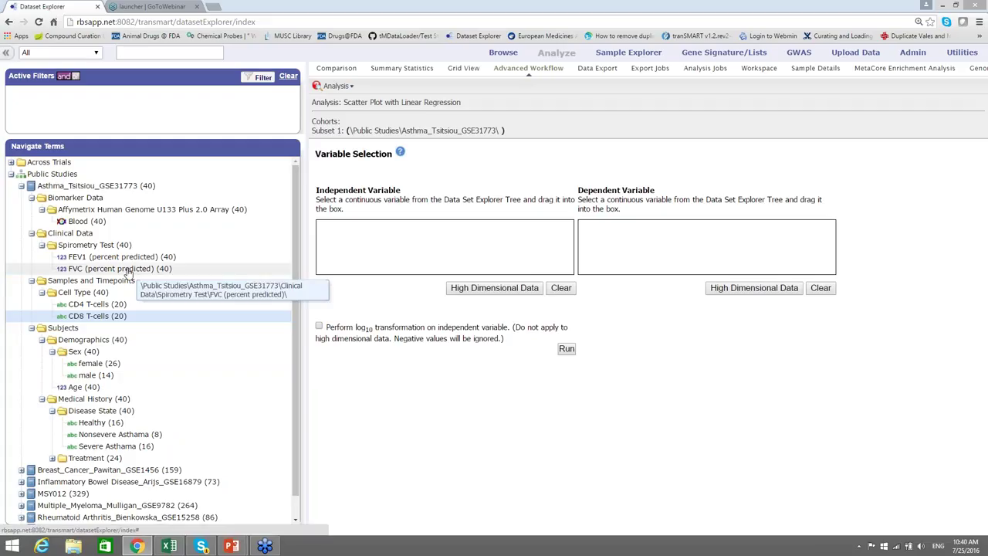
{"action": "left_click_drag", "start_coordinate": [128, 272], "coordinate": [338, 248]}
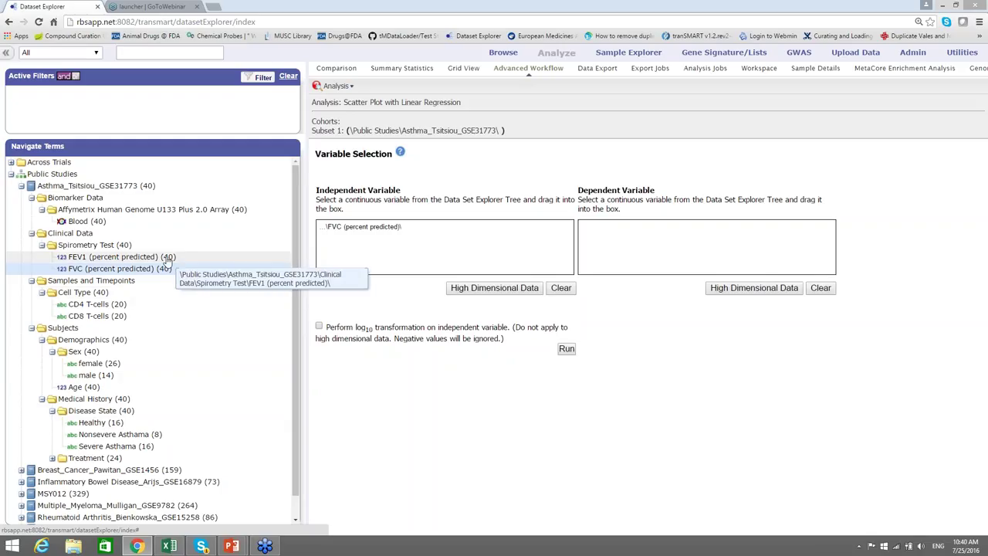
{"action": "left_click_drag", "start_coordinate": [167, 261], "coordinate": [588, 254]}
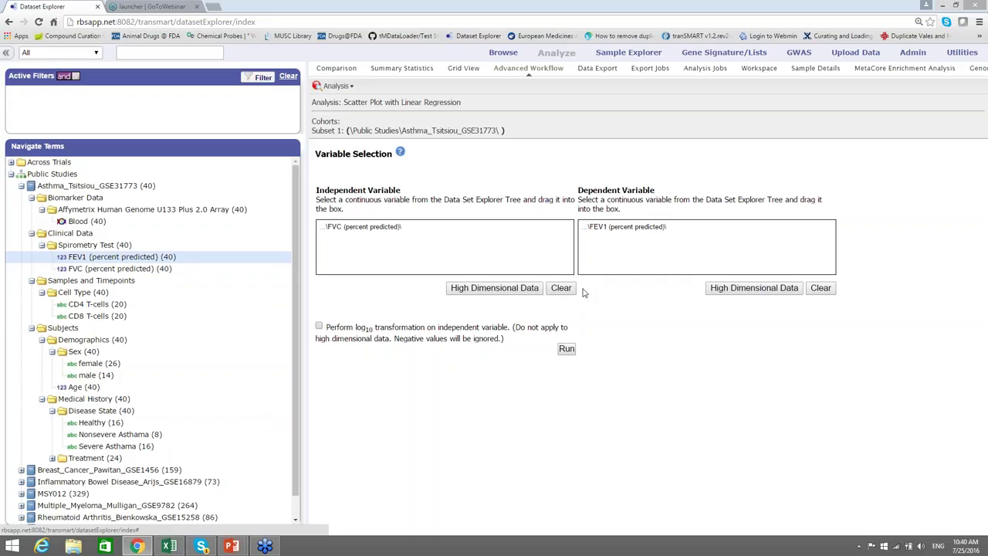
Step: Run the FEV1-versus-FVC linear regression scatter plot
{"action": "left_click", "coordinate": [567, 350]}
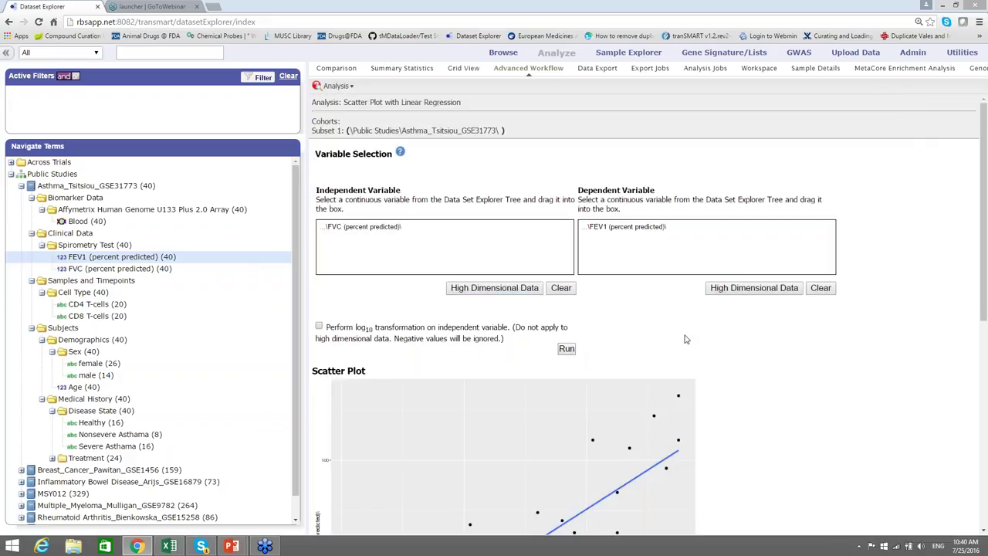
{"action": "left_click_drag", "start_coordinate": [985, 234], "coordinate": [986, 325]}
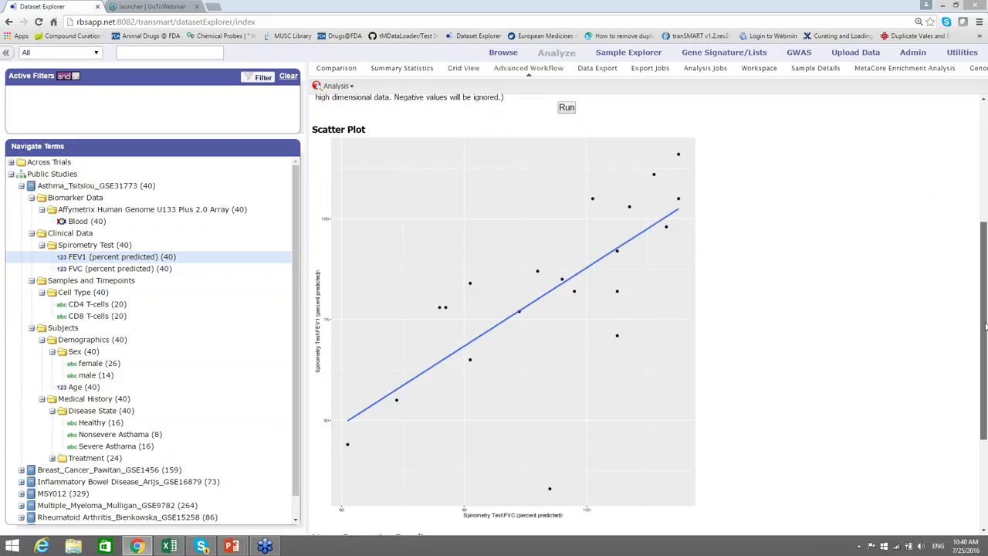
{"action": "left_click_drag", "start_coordinate": [985, 332], "coordinate": [985, 417]}
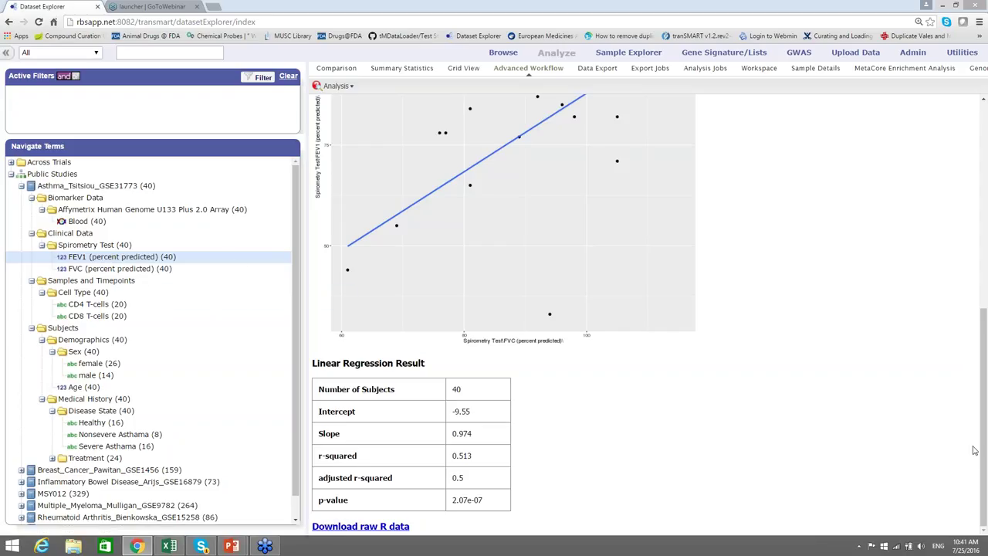
{"action": "left_click_drag", "start_coordinate": [986, 471], "coordinate": [985, 348]}
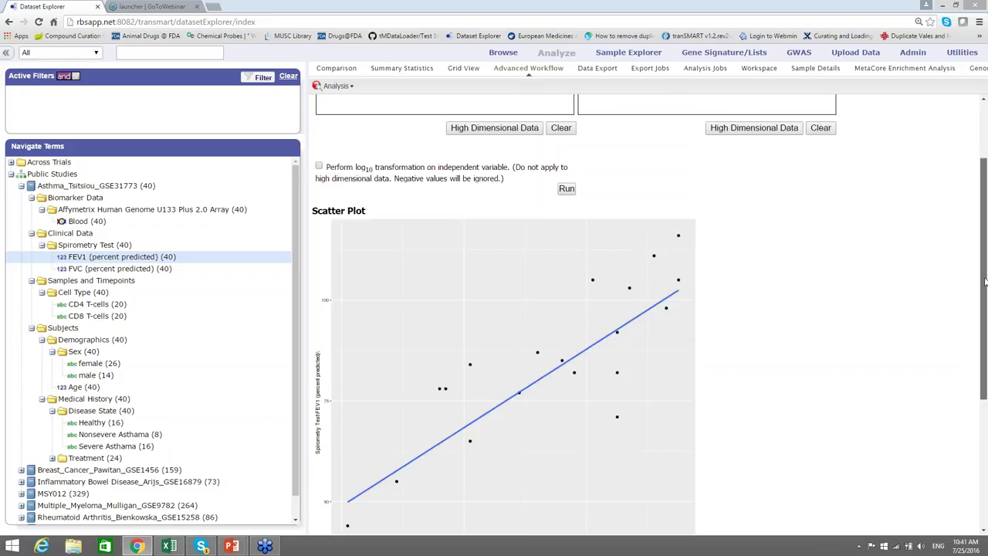
{"action": "left_click_drag", "start_coordinate": [985, 317], "coordinate": [985, 185]}
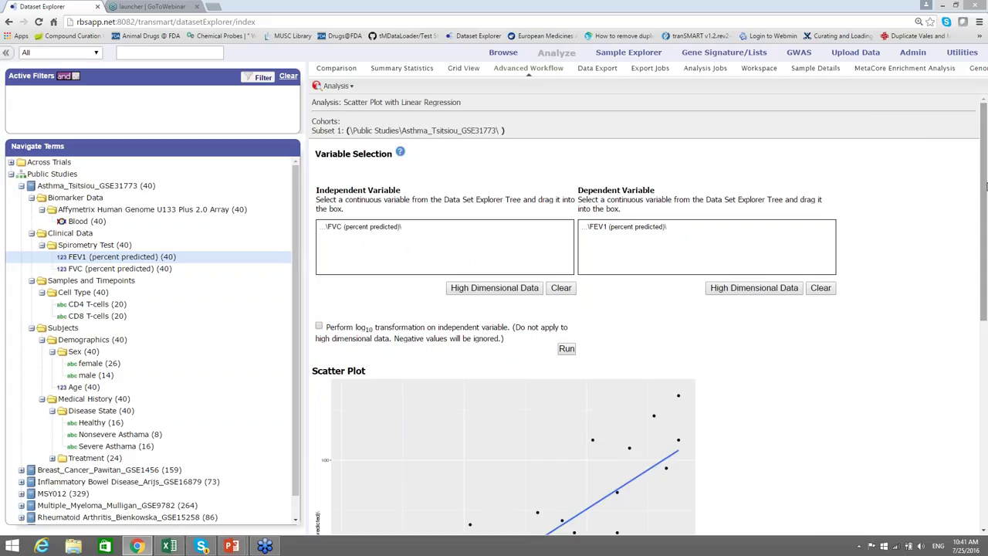
Step: Go to Gene Signature/Lists and open the AF_asthma_2 detail popup
{"action": "left_click", "coordinate": [722, 51]}
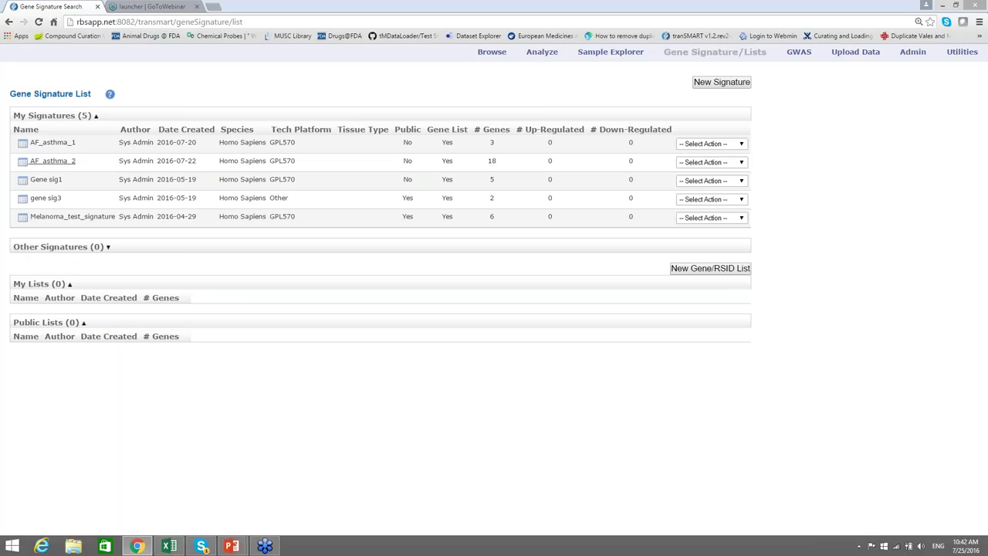
{"action": "left_click", "coordinate": [23, 165]}
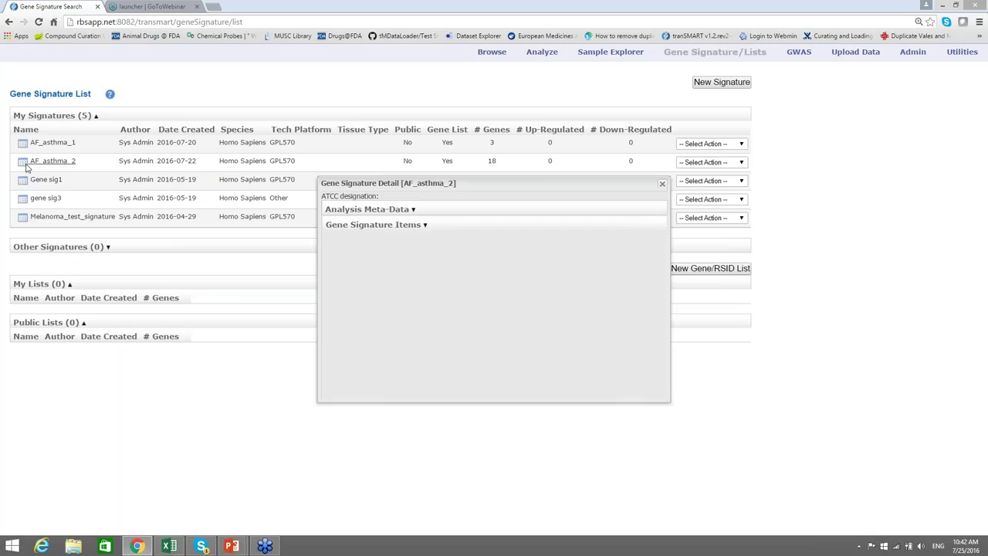
Step: Expand Gene Signature Items to browse AF_asthma_2's gene symbols, then close the popup
{"action": "left_click", "coordinate": [424, 226]}
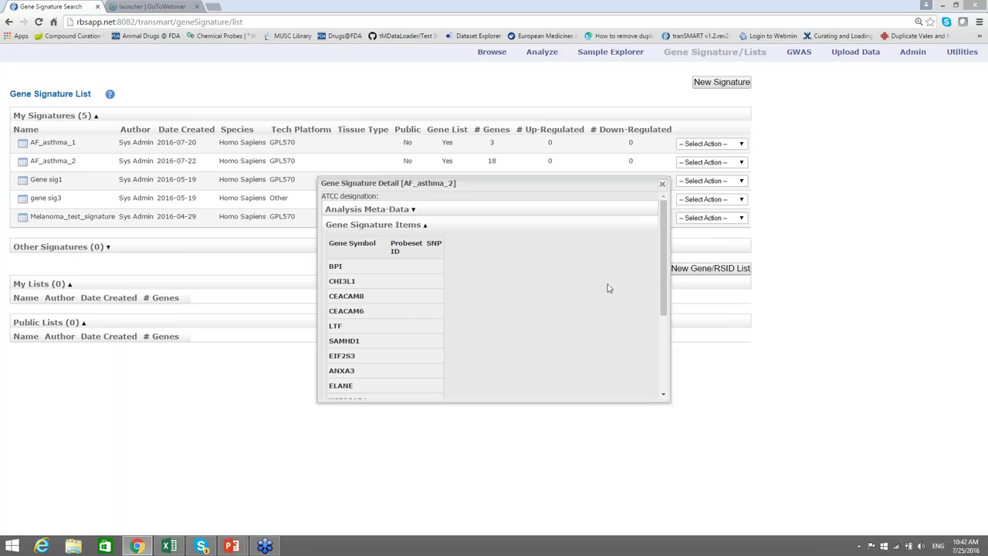
{"action": "left_click_drag", "start_coordinate": [663, 256], "coordinate": [663, 340]}
{"action": "scroll", "coordinate": [661, 254], "scroll_direction": "up", "scroll_amount": 2}
{"action": "scroll", "coordinate": [662, 254], "scroll_direction": "up", "scroll_amount": 2}
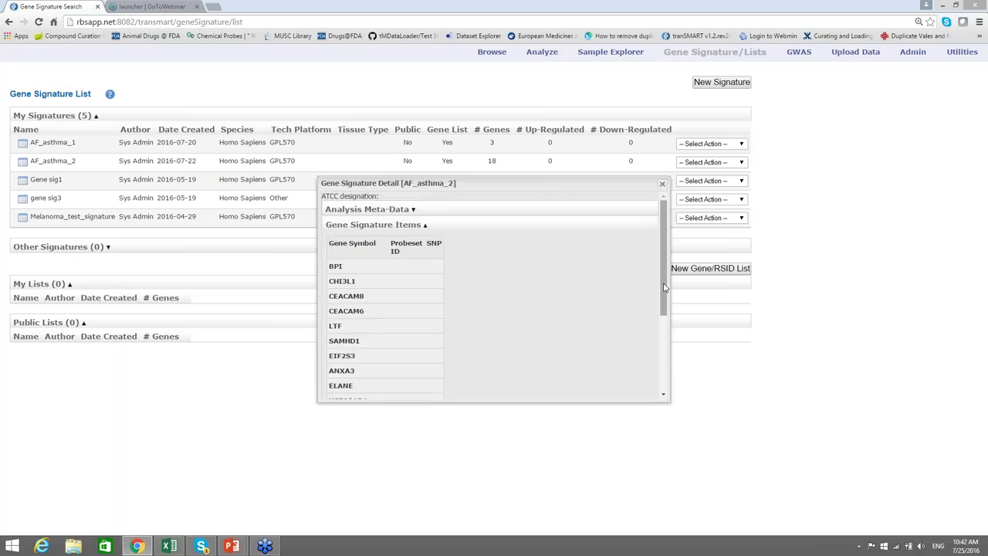
{"action": "left_click_drag", "start_coordinate": [664, 287], "coordinate": [664, 295]}
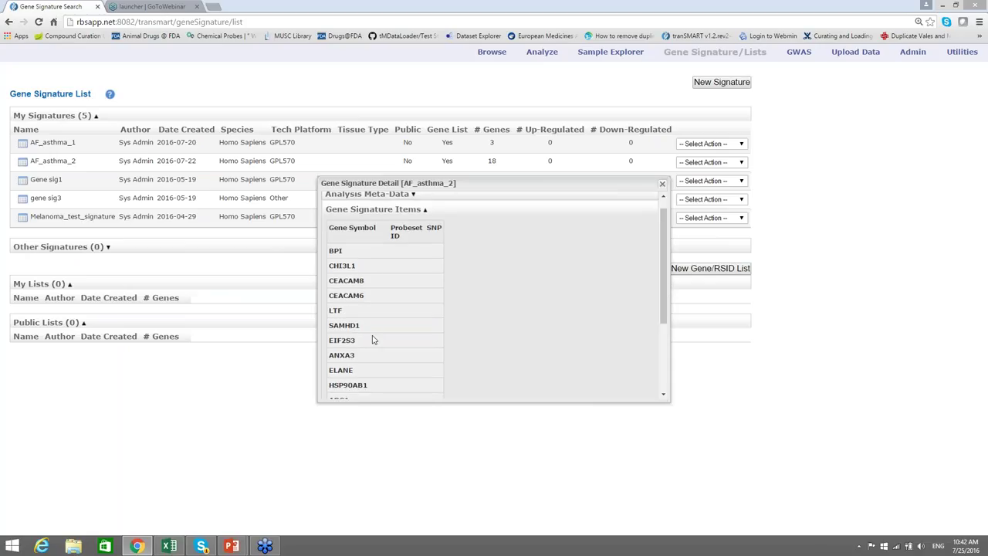
{"action": "left_click_drag", "start_coordinate": [660, 280], "coordinate": [660, 359]}
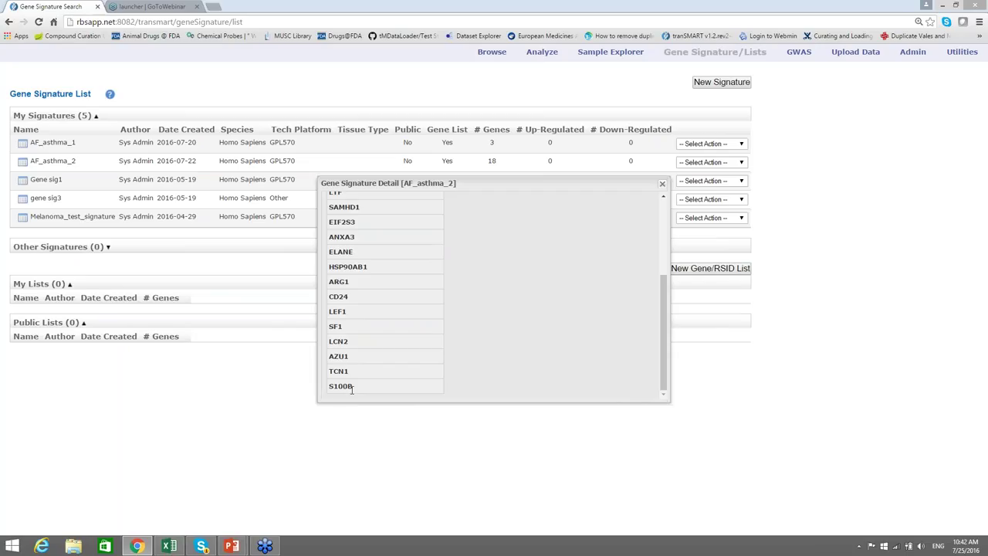
{"action": "left_click_drag", "start_coordinate": [665, 389], "coordinate": [663, 306]}
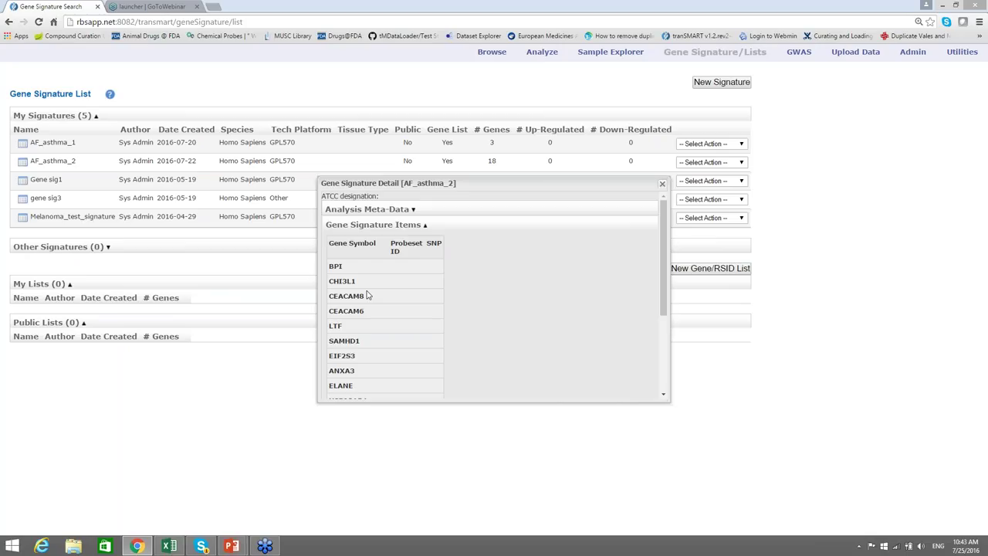
{"action": "left_click", "coordinate": [662, 184]}
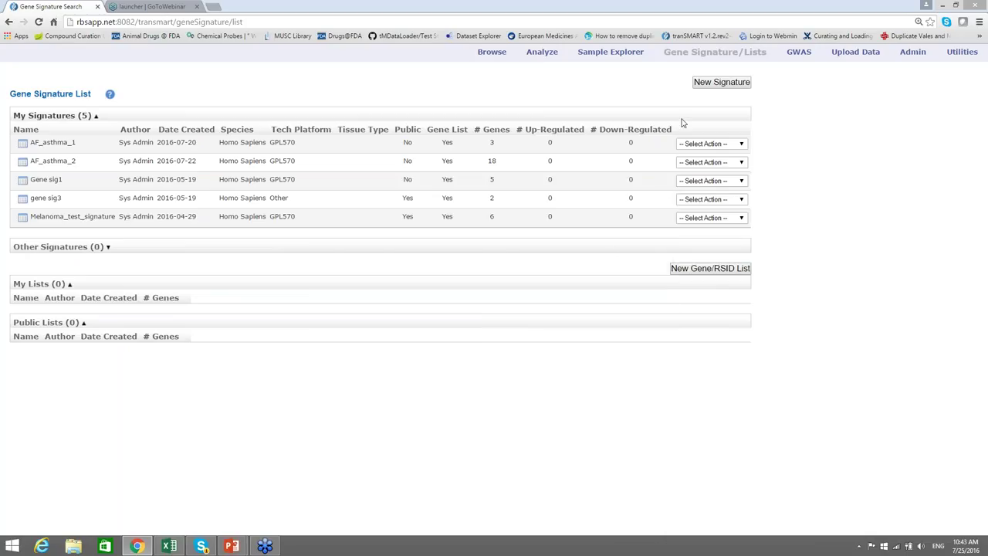
Step: Create a new gene signature named 'asthma' and proceed to its Meta-Data page
{"action": "left_click", "coordinate": [715, 84]}
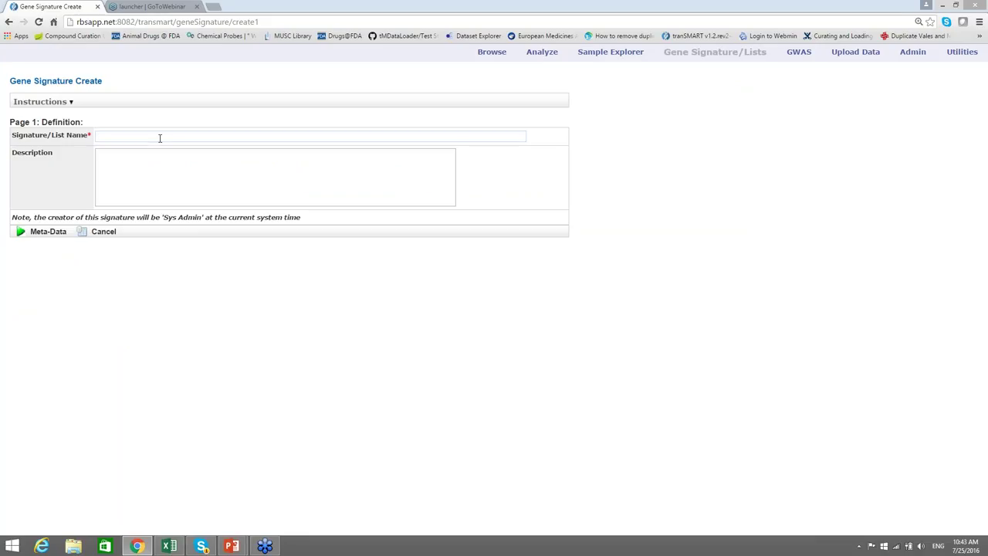
{"action": "type", "text": "asthma"}
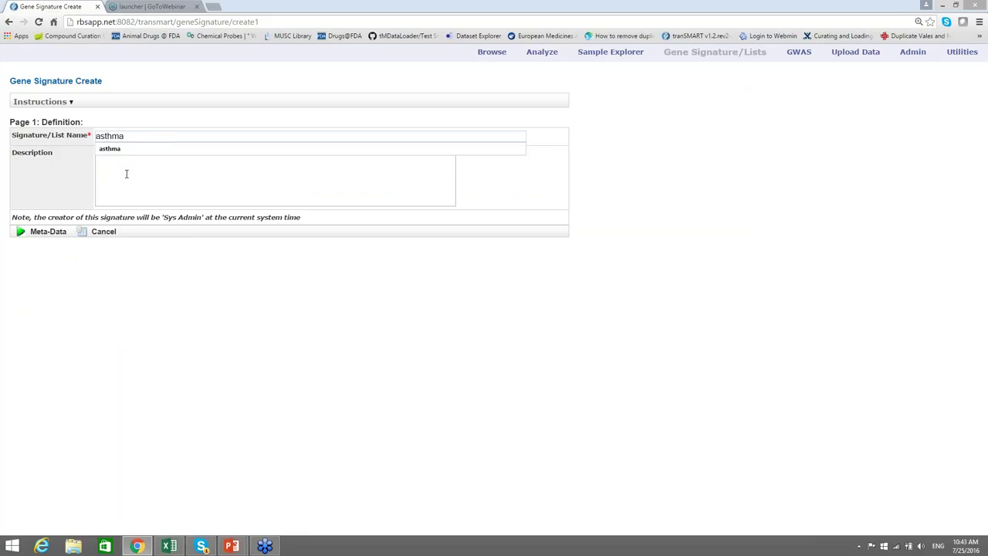
{"action": "left_click", "coordinate": [21, 234]}
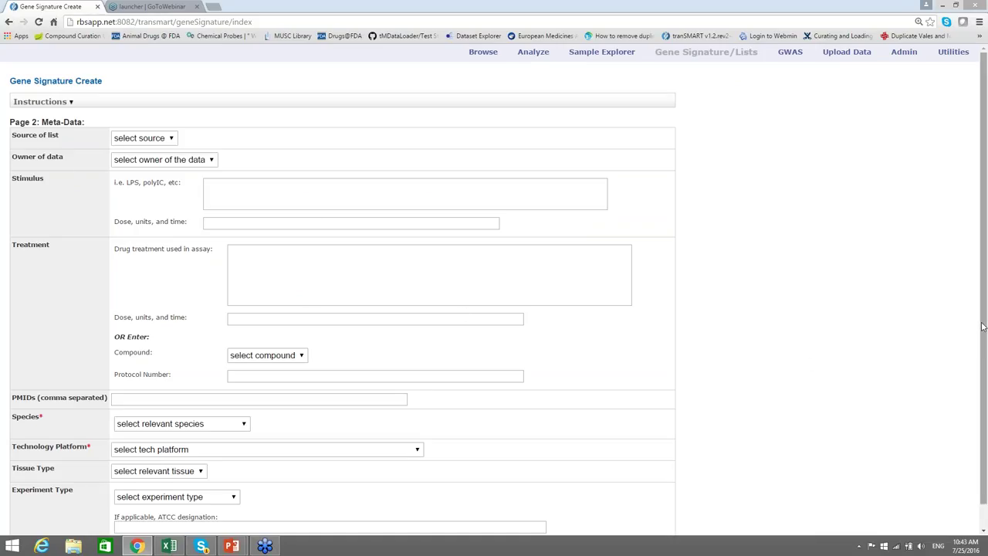
Step: Set species Homo Sapiens and platform Affymetrix HG-U133_Plus_2 [GPL570], then go Next
{"action": "scroll", "coordinate": [983, 327], "scroll_direction": "down", "scroll_amount": 1}
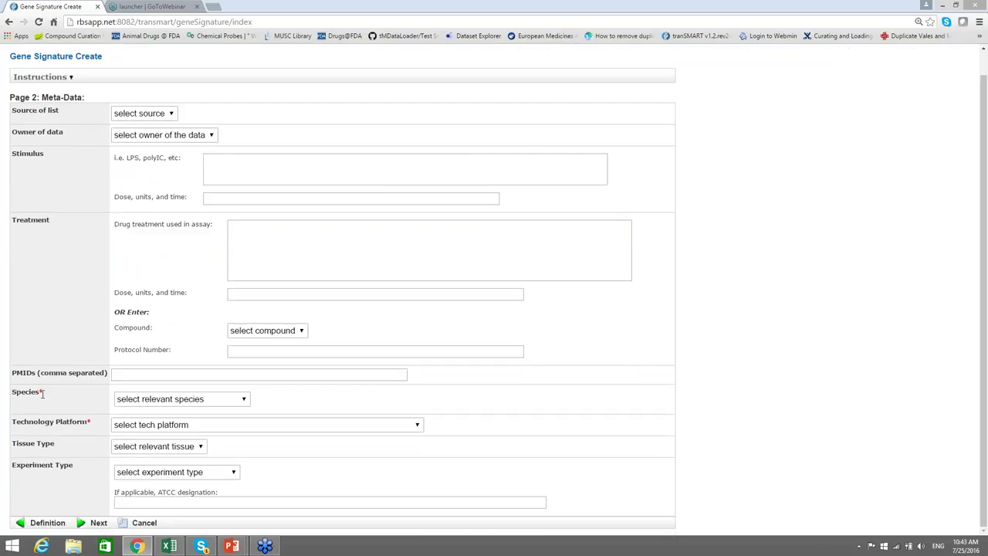
{"action": "left_click", "coordinate": [244, 401]}
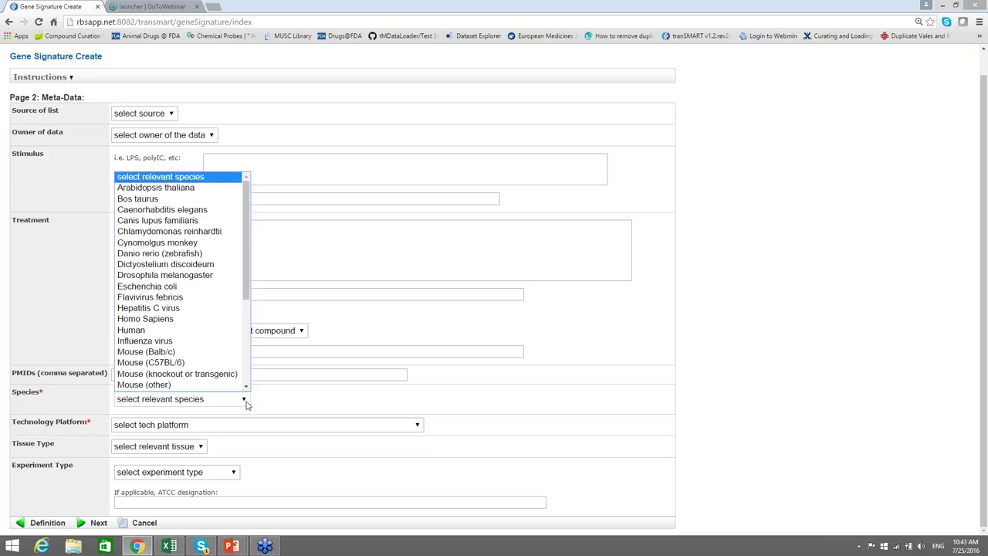
{"action": "left_click_drag", "start_coordinate": [247, 294], "coordinate": [248, 308]}
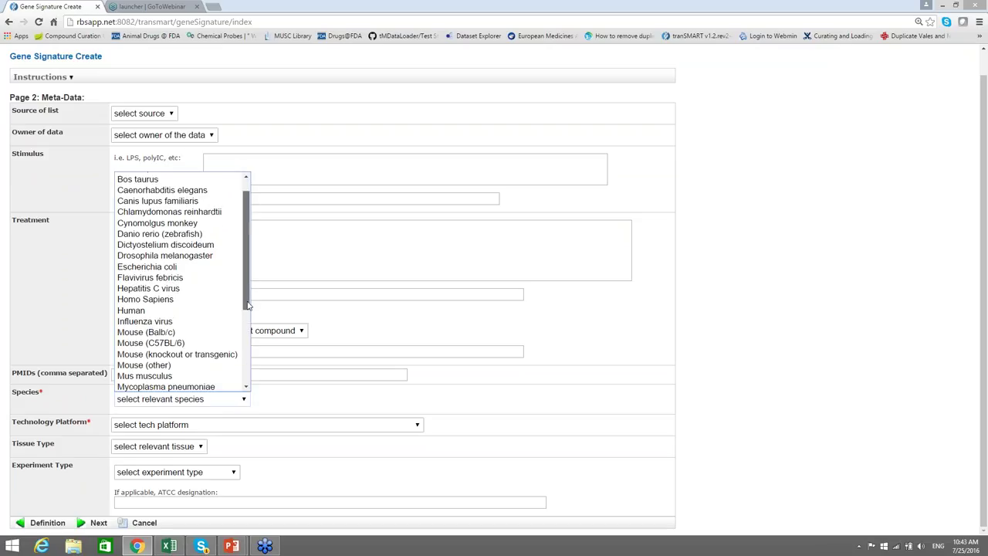
{"action": "left_click", "coordinate": [144, 300]}
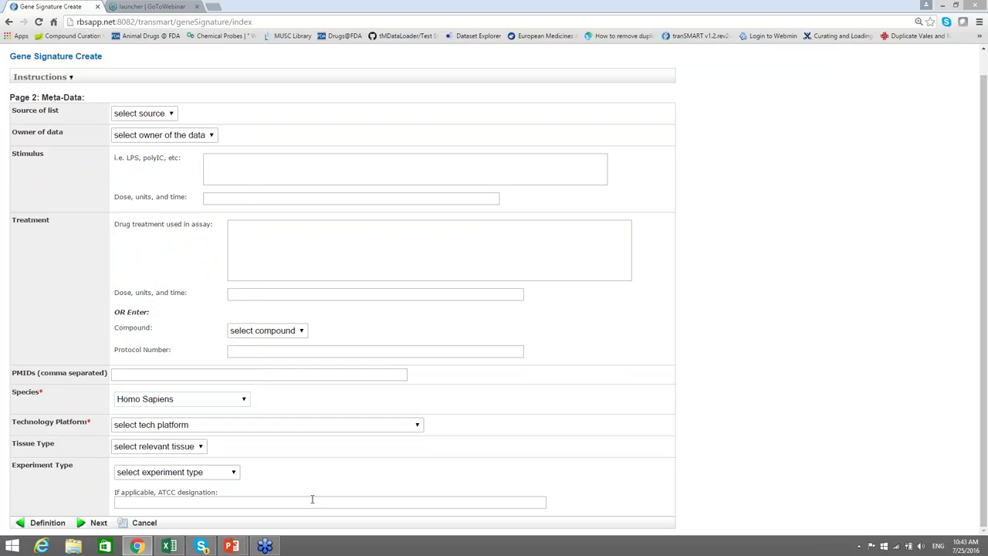
{"action": "left_click", "coordinate": [418, 426]}
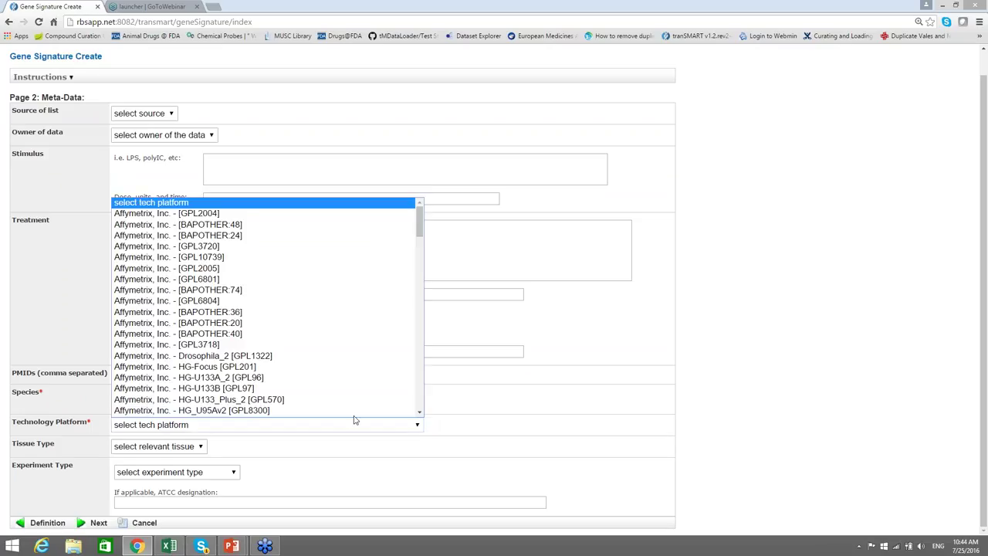
{"action": "left_click", "coordinate": [286, 400]}
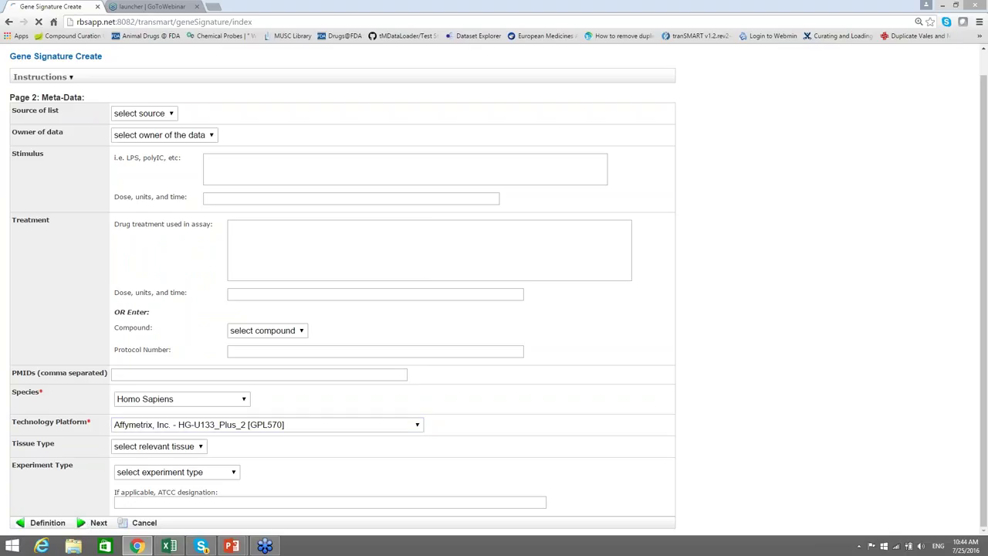
{"action": "left_click", "coordinate": [85, 525]}
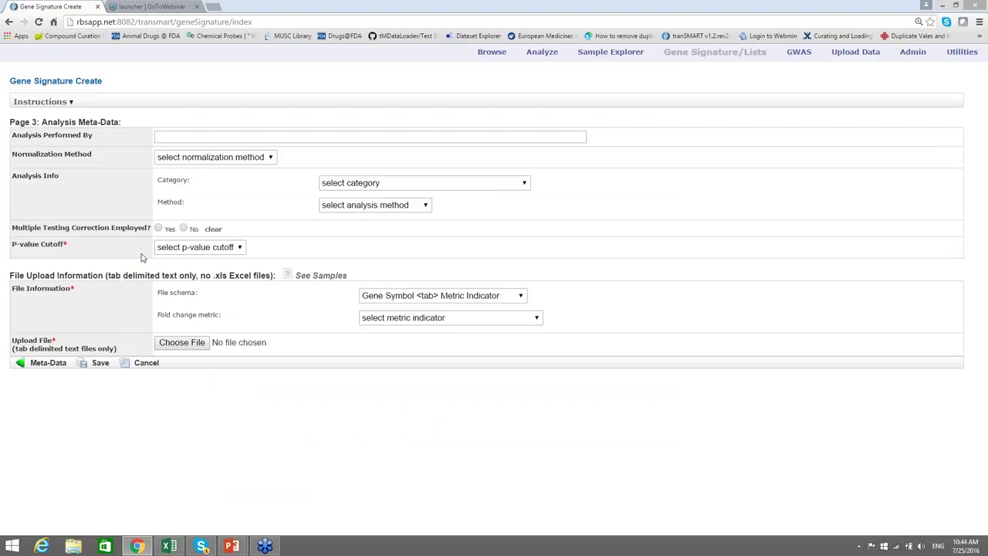
Step: Set p-value cutoff .05, Gene Symbol file schema, and fold change 'not used (i.e. gene list)'
{"action": "left_click", "coordinate": [244, 250]}
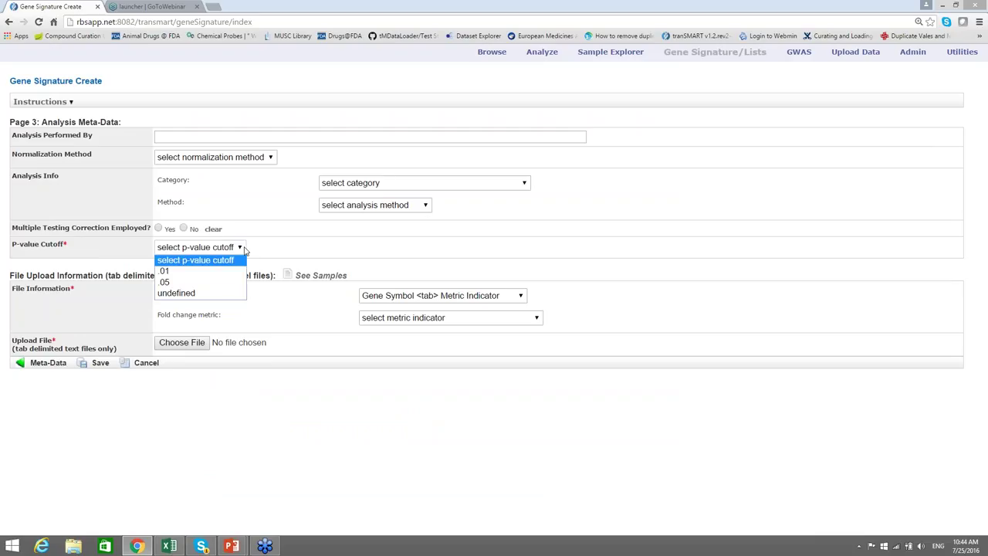
{"action": "left_click", "coordinate": [204, 284]}
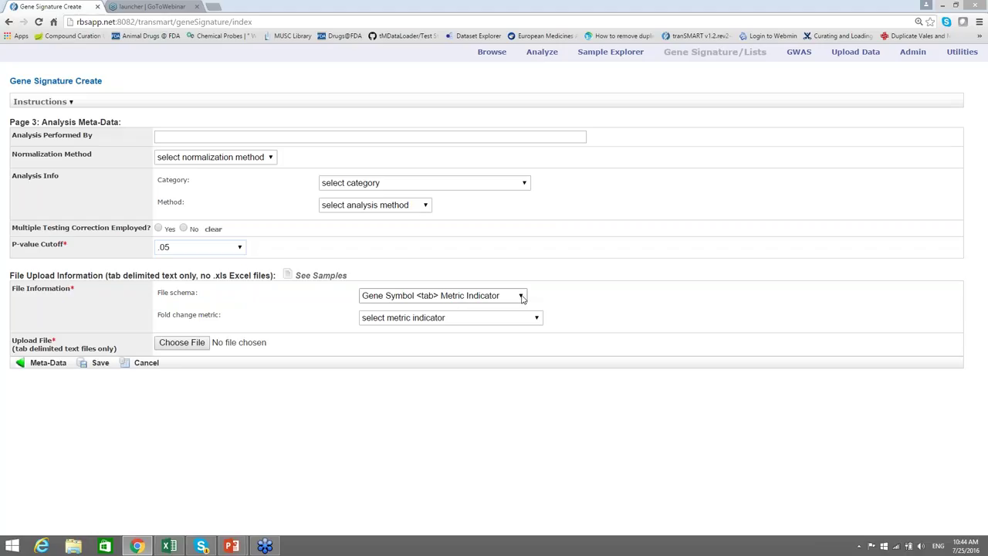
{"action": "left_click", "coordinate": [522, 298]}
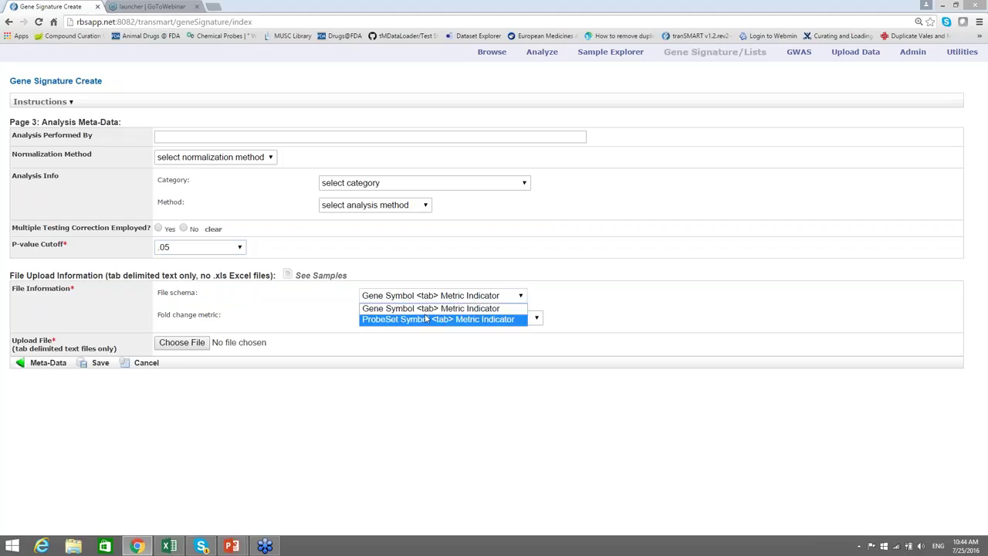
{"action": "left_click", "coordinate": [522, 299]}
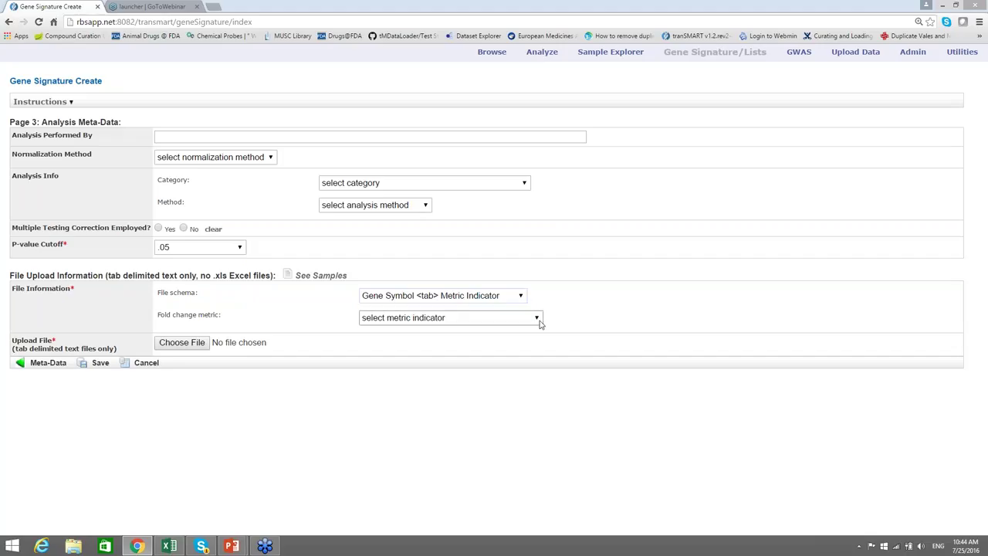
{"action": "left_click", "coordinate": [537, 319]}
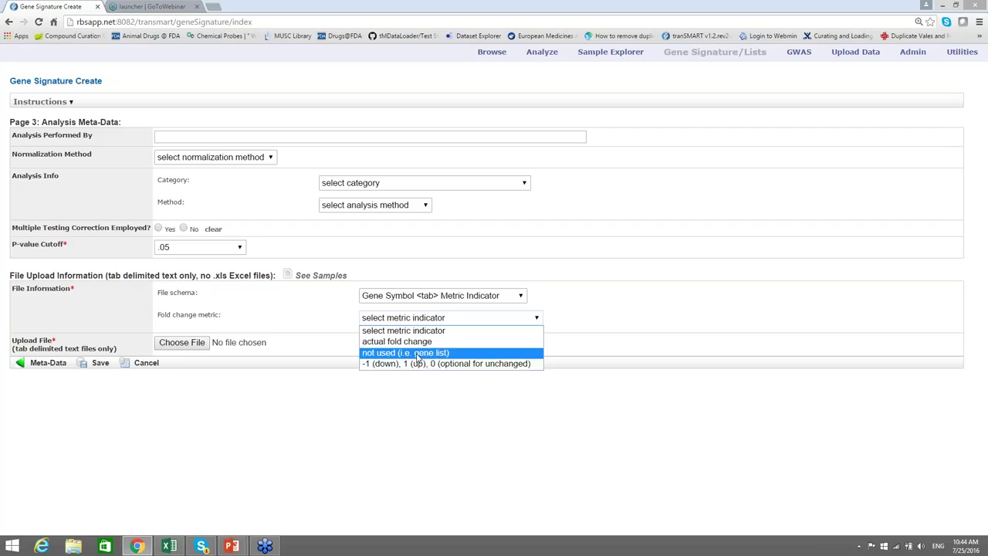
{"action": "left_click", "coordinate": [417, 353]}
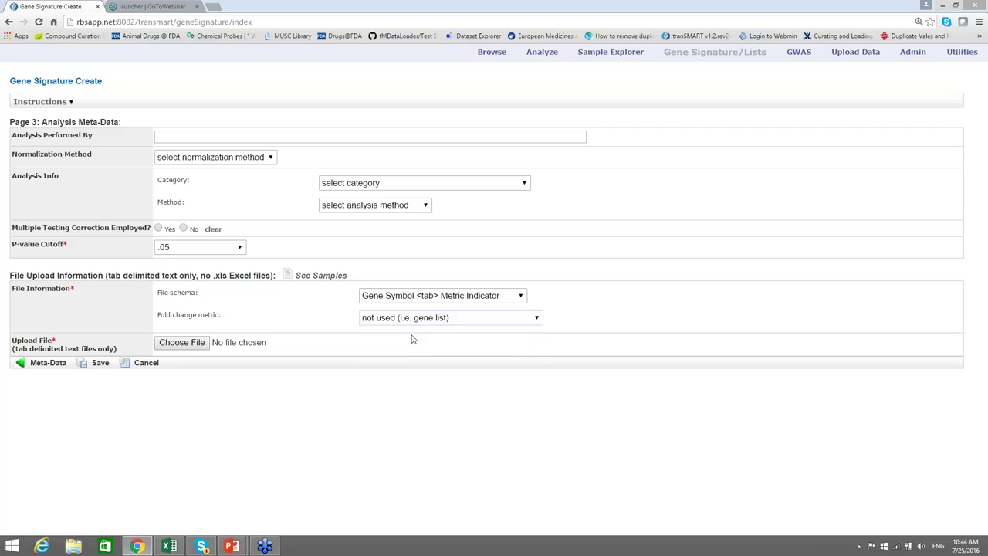
Step: Attach AF_asthma_1.txt as the signature's upload file
{"action": "left_click", "coordinate": [174, 344]}
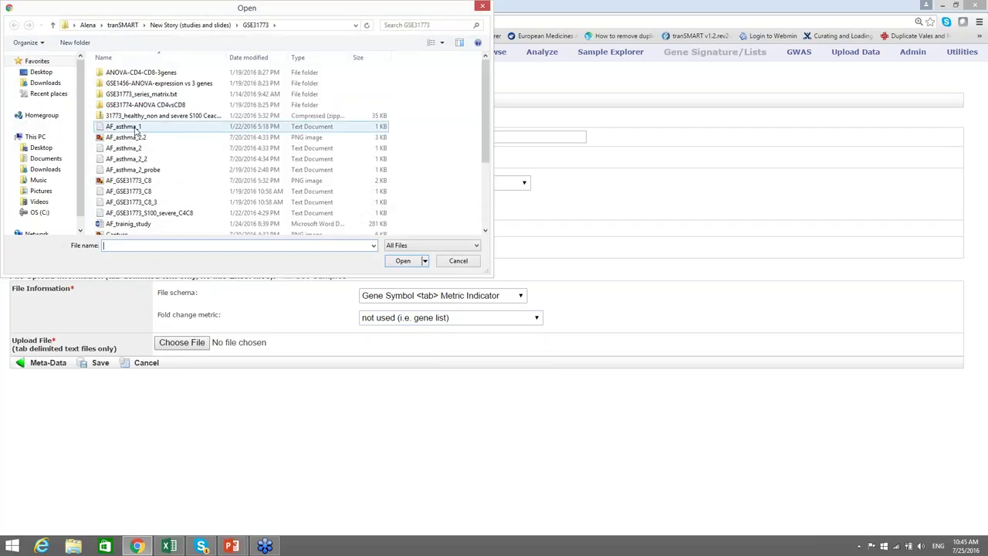
{"action": "left_click", "coordinate": [136, 128]}
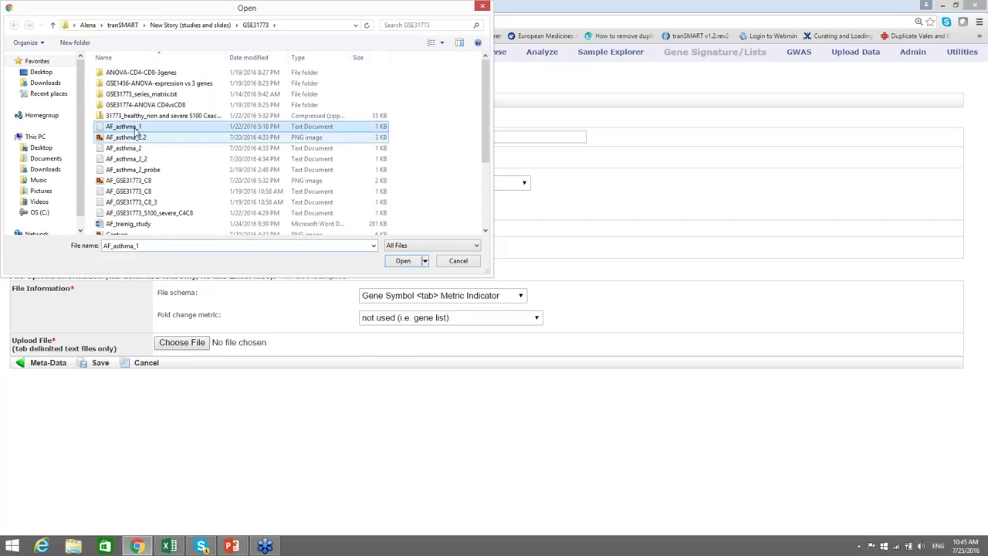
{"action": "left_click", "coordinate": [403, 261]}
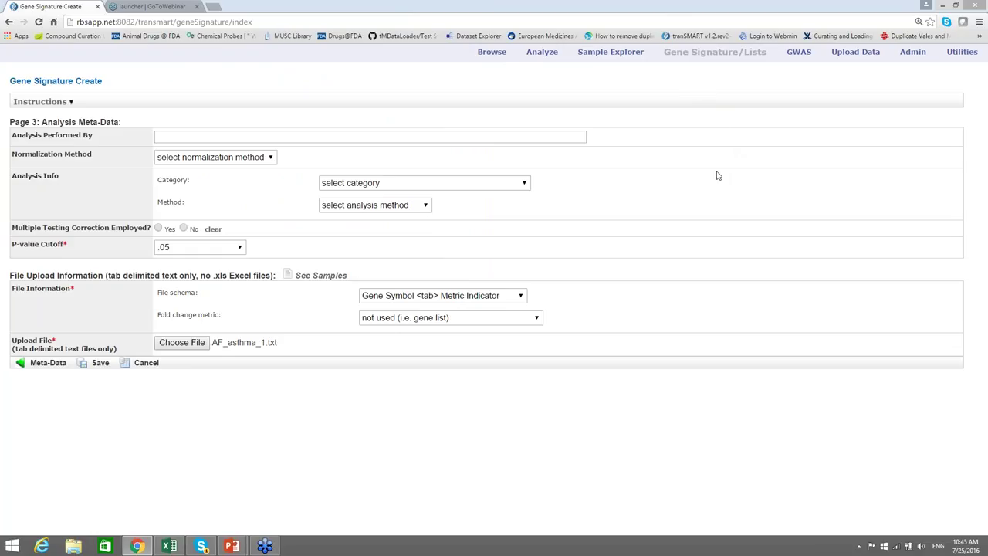
Step: In the Dataset Explorer, put Asthma_Tsitsiou_GSE31773 into Subset 1, then go to Advanced Workflow
{"action": "left_click", "coordinate": [542, 53]}
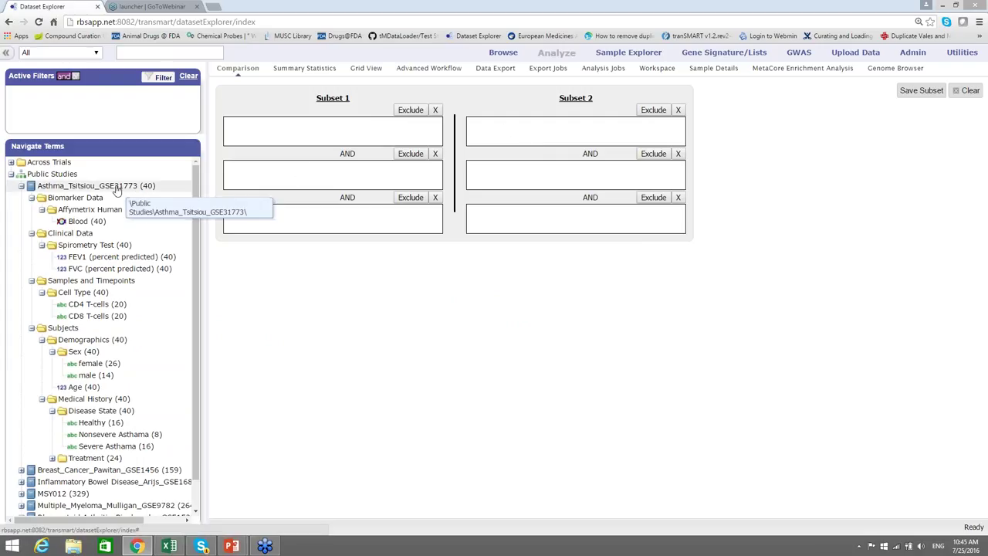
{"action": "left_click_drag", "start_coordinate": [117, 190], "coordinate": [267, 127]}
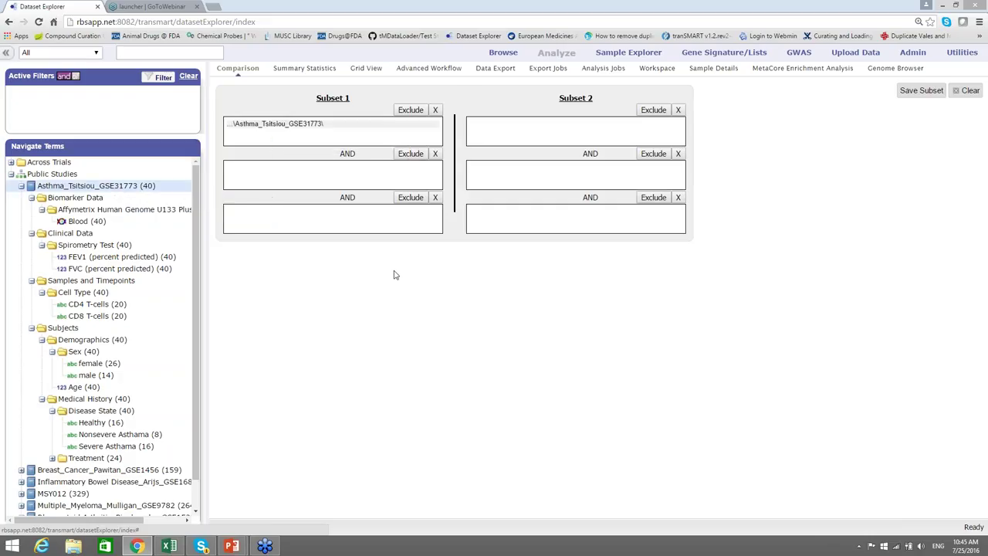
{"action": "left_click", "coordinate": [435, 68]}
Step: Choose the Heatmap analysis, drop the Blood node into its variable box, and open High Dimensional Data
{"action": "left_click", "coordinate": [253, 89]}
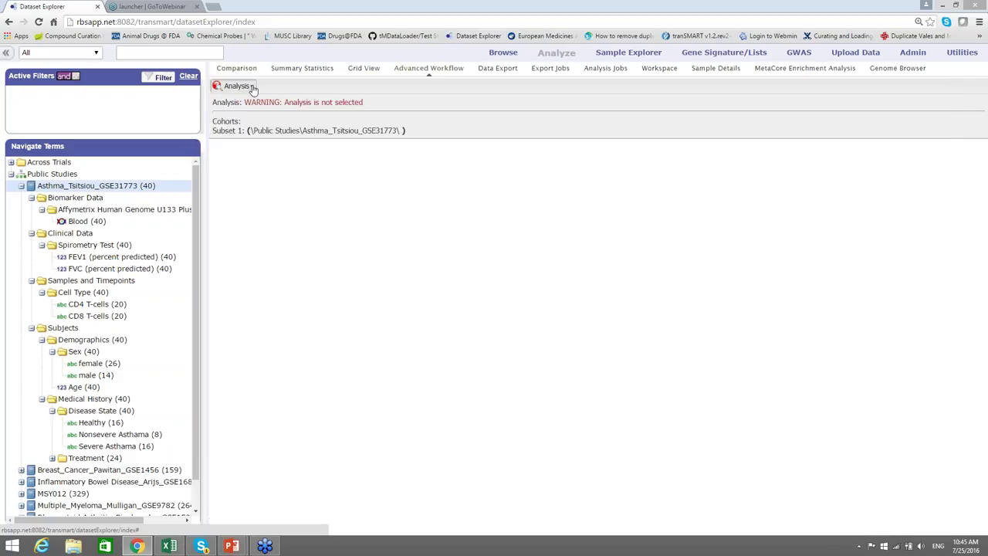
{"action": "left_click", "coordinate": [259, 196]}
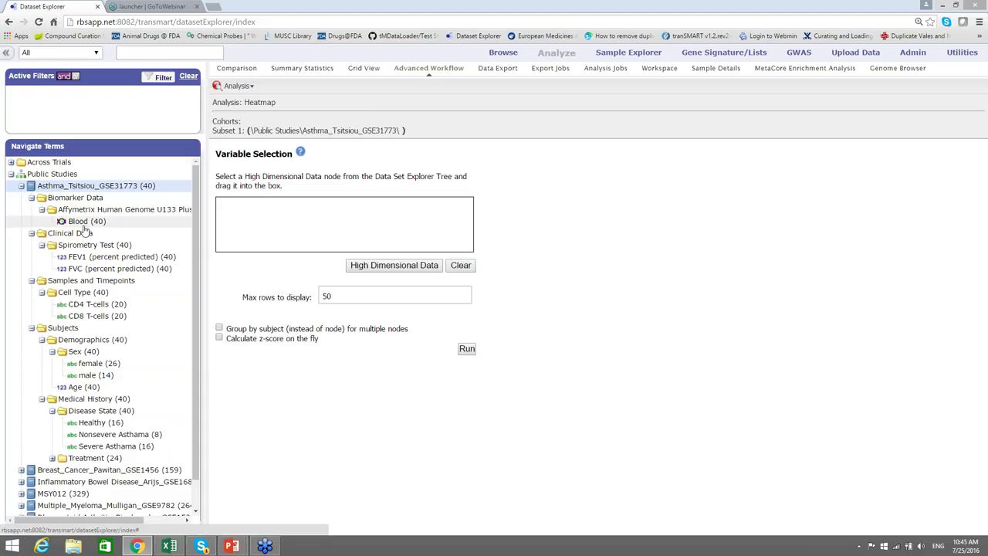
{"action": "left_click_drag", "start_coordinate": [85, 226], "coordinate": [233, 221]}
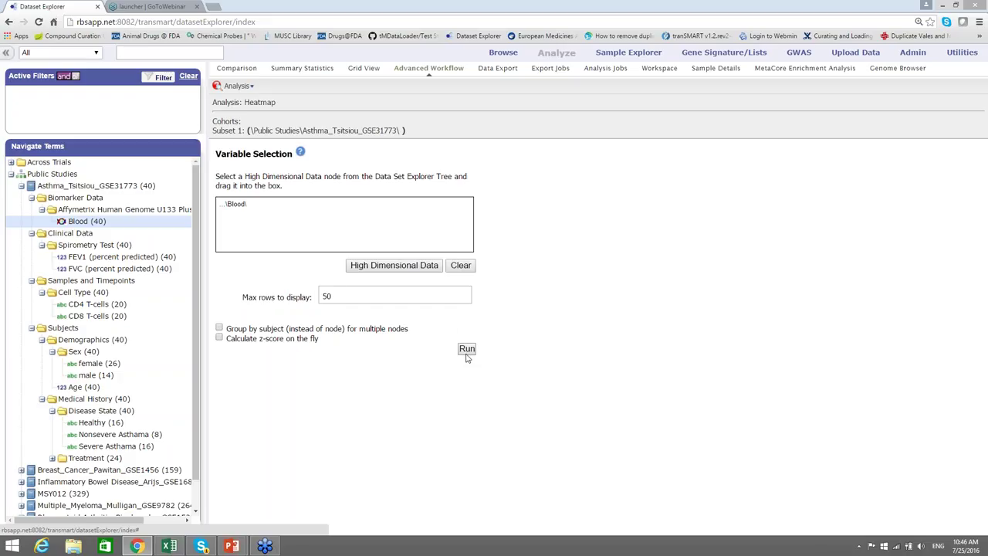
{"action": "left_click", "coordinate": [384, 269]}
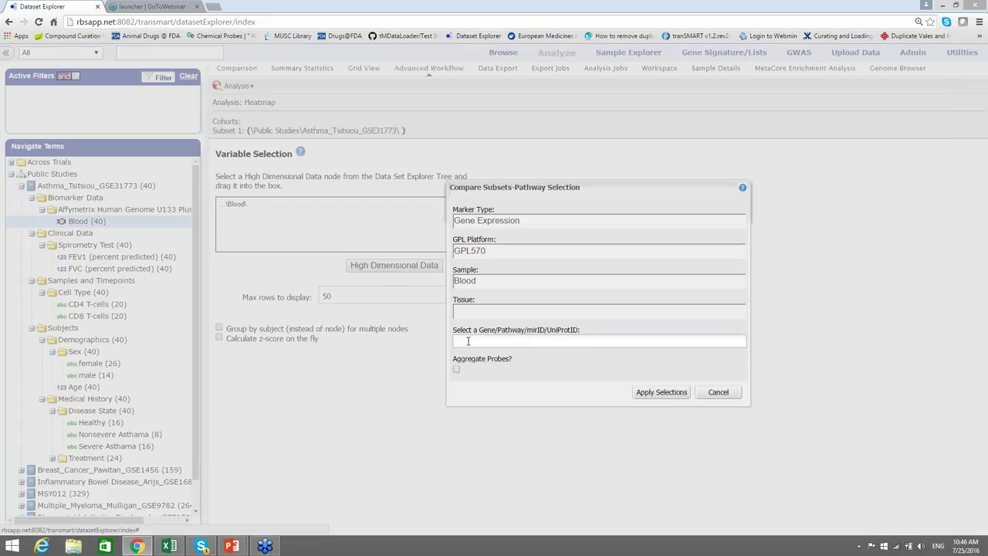
Step: Apply gene list AF_asthma_2 to the heatmap with Aggregate Probes ticked
{"action": "left_click", "coordinate": [468, 341]}
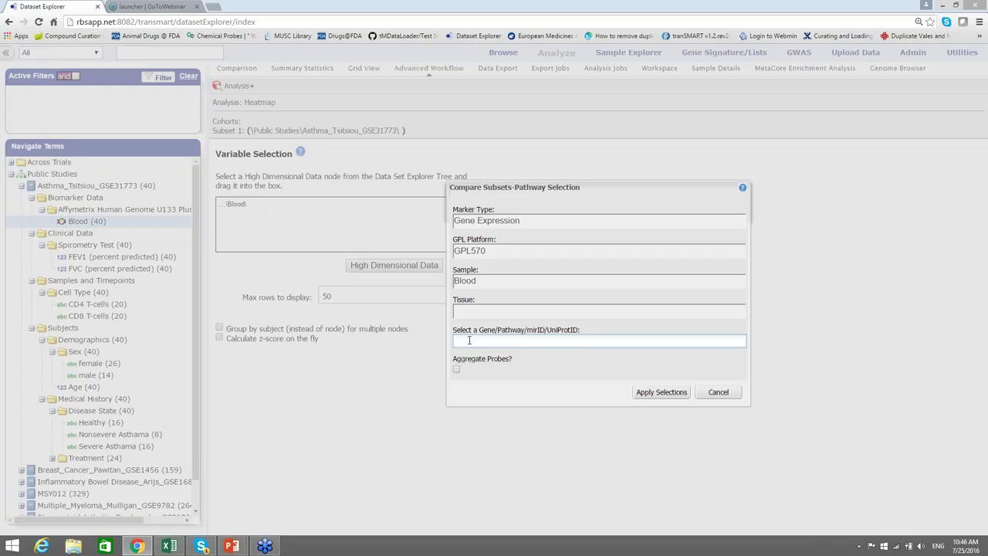
{"action": "type", "text": "AF"}
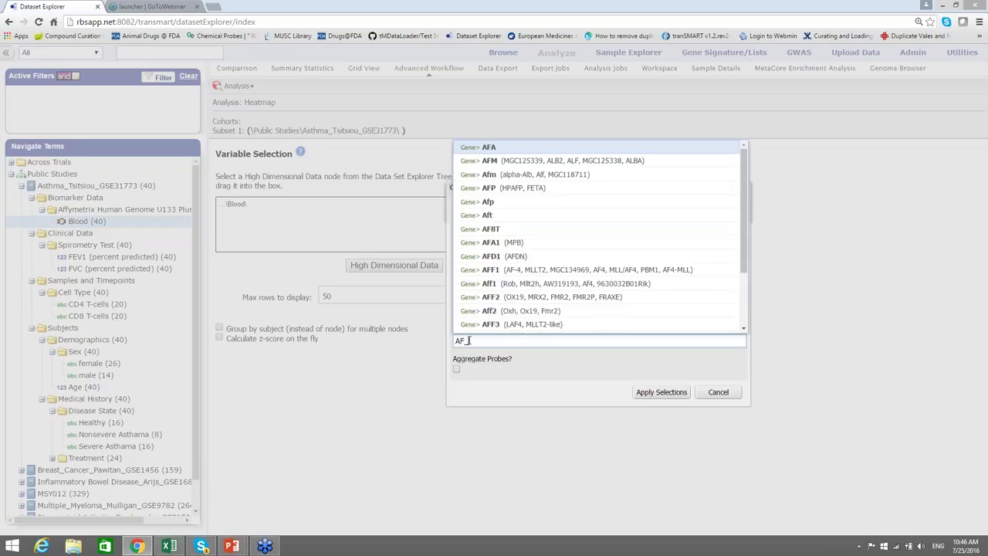
{"action": "type", "text": "_a"}
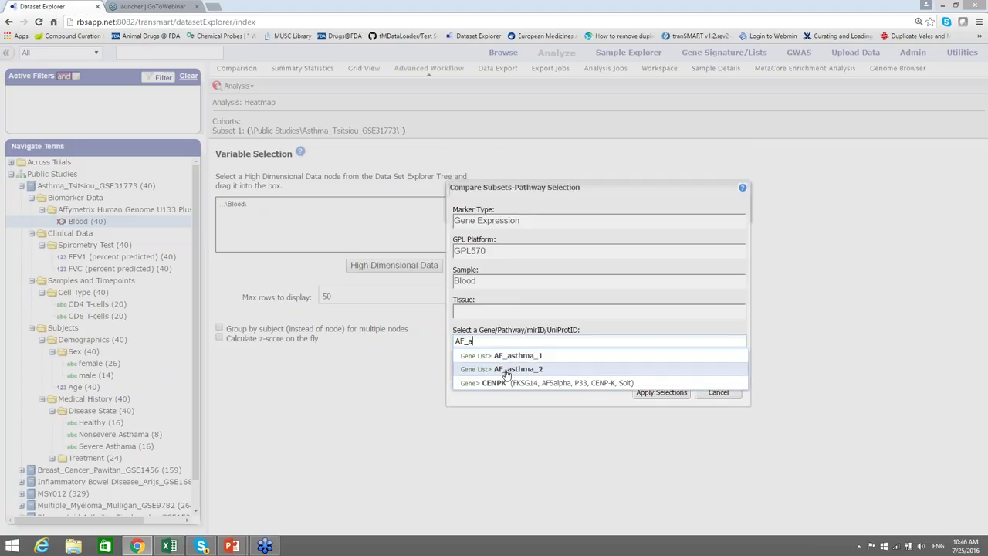
{"action": "left_click", "coordinate": [507, 370]}
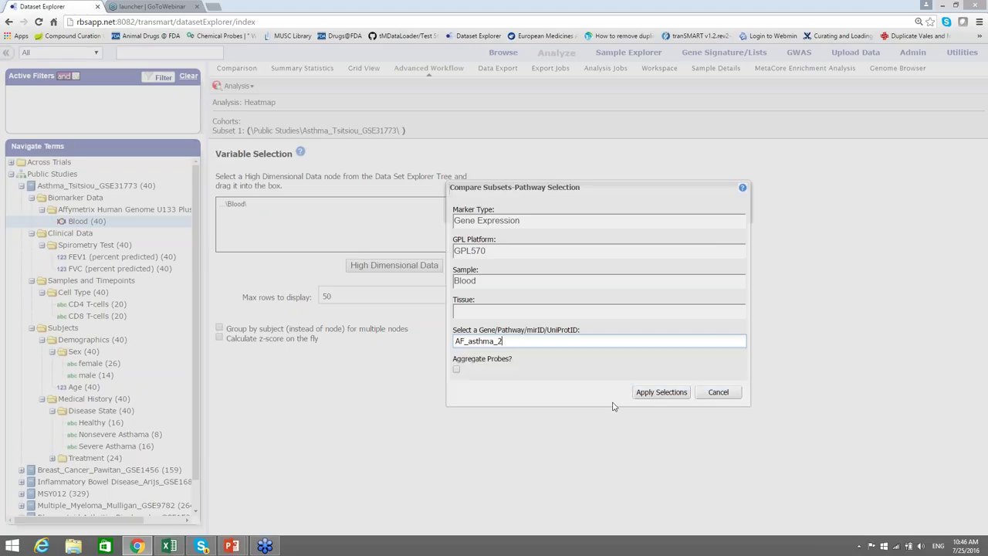
{"action": "left_click", "coordinate": [456, 371]}
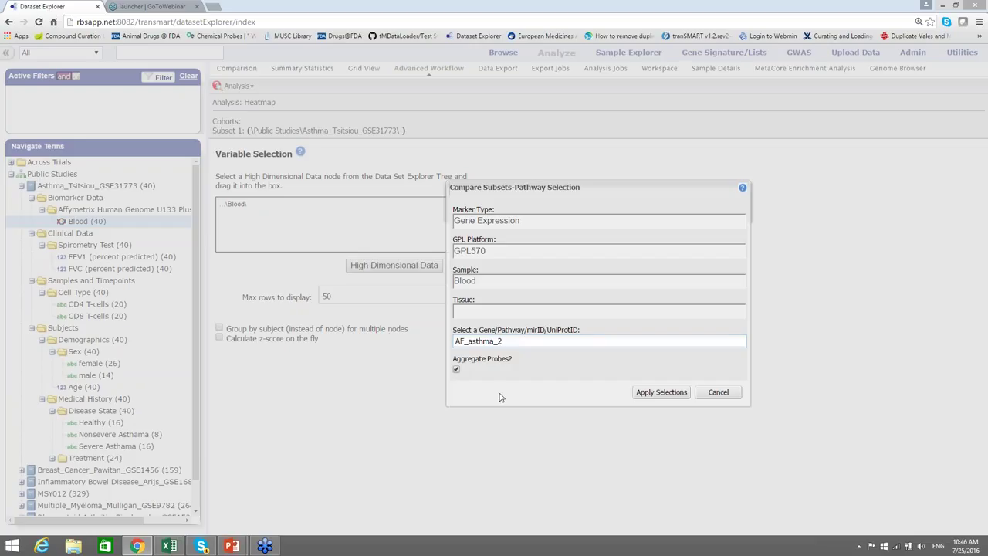
{"action": "left_click", "coordinate": [661, 392]}
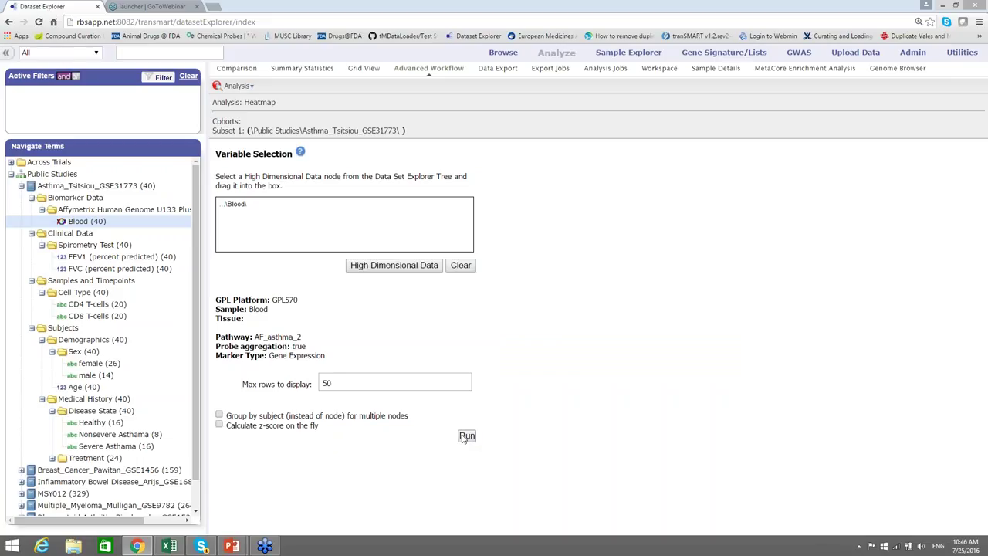
Step: Enable 'Calculate z-score on the fly', run the AF_asthma_2 heatmap and scroll to its results
{"action": "left_click", "coordinate": [219, 425]}
{"action": "left_click", "coordinate": [219, 424]}
{"action": "left_click", "coordinate": [466, 436]}
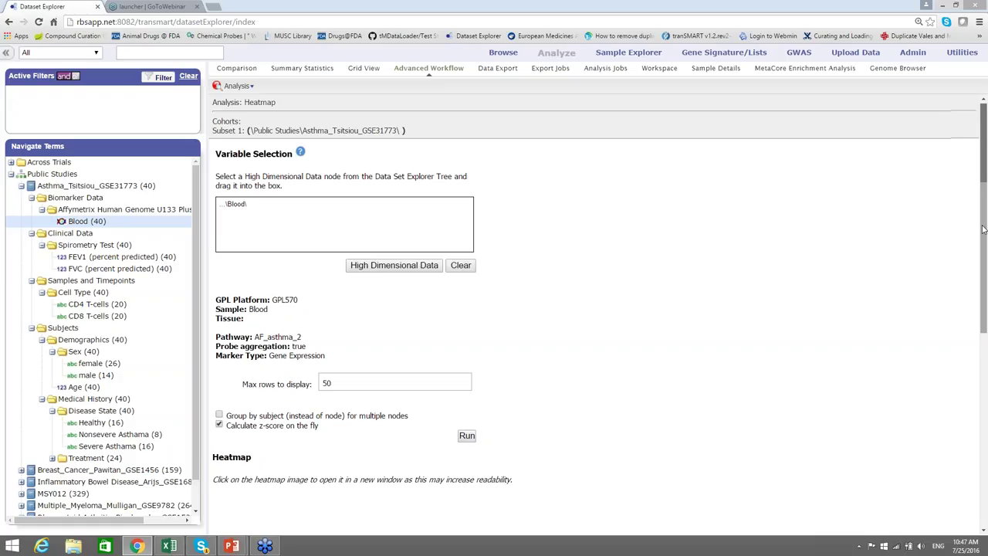
{"action": "left_click_drag", "start_coordinate": [983, 230], "coordinate": [985, 388]}
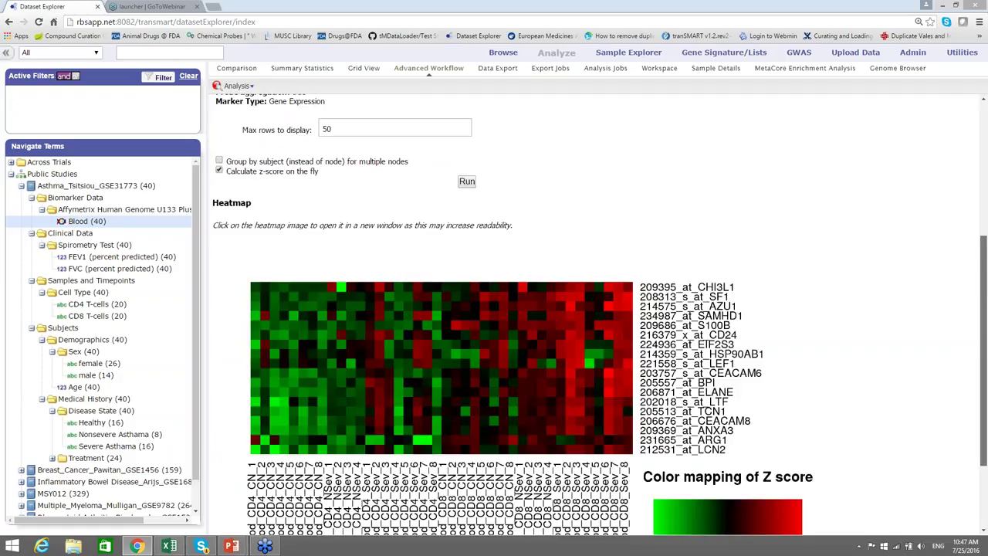
{"action": "scroll", "coordinate": [595, 309], "scroll_direction": "down", "scroll_amount": 1}
{"action": "scroll", "coordinate": [600, 314], "scroll_direction": "down", "scroll_amount": 1}
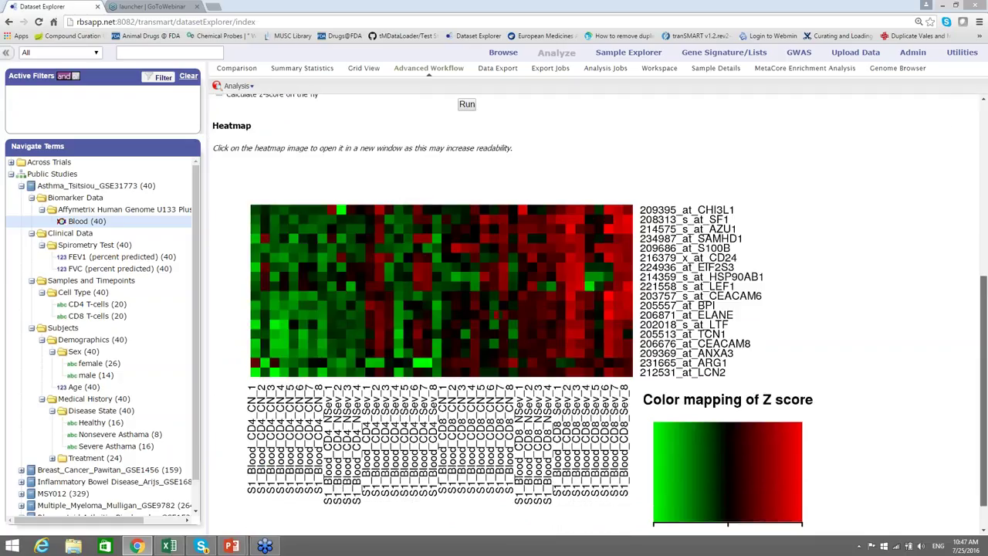
{"action": "scroll", "coordinate": [489, 273], "scroll_direction": "down", "scroll_amount": 1}
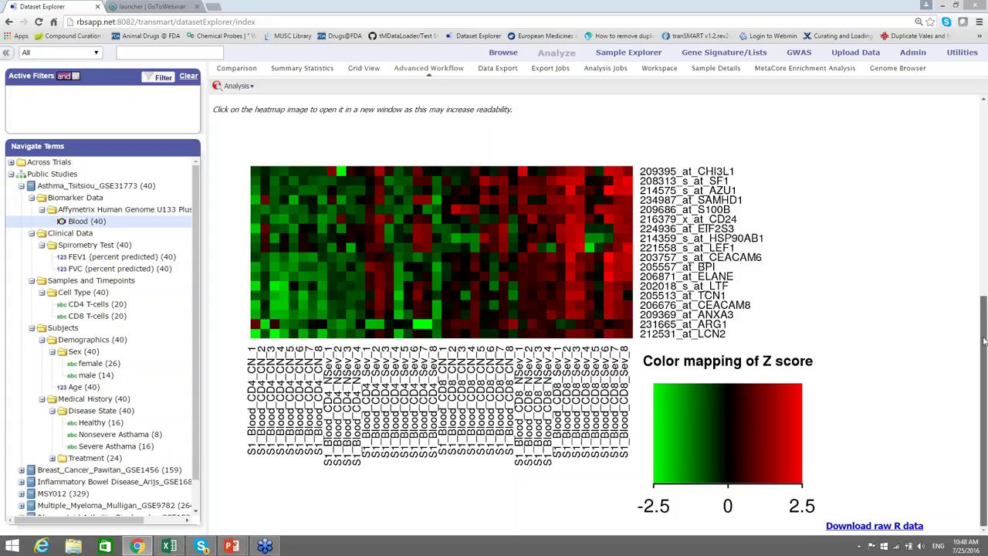
{"action": "scroll", "coordinate": [983, 332], "scroll_direction": "up", "scroll_amount": 3}
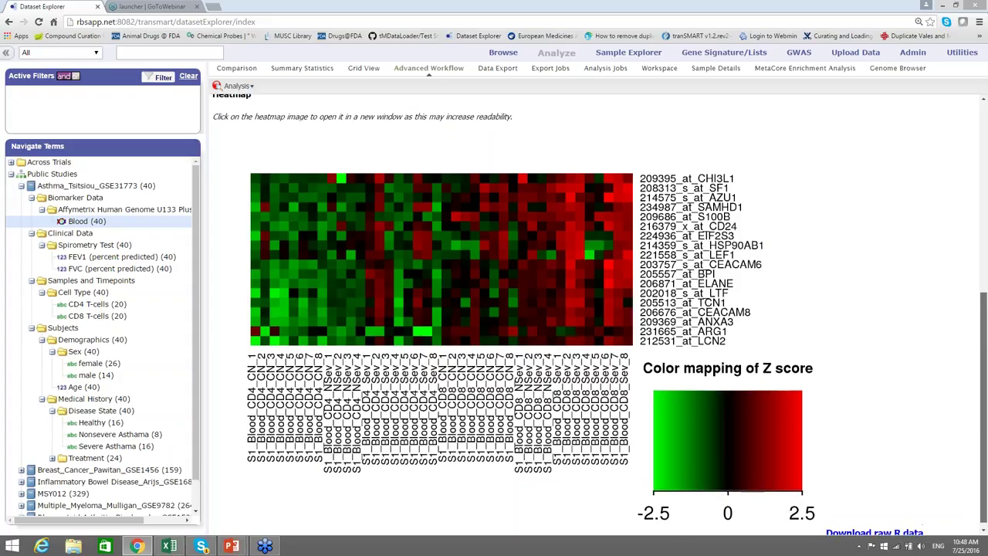
{"action": "scroll", "coordinate": [984, 332], "scroll_direction": "up", "scroll_amount": 1}
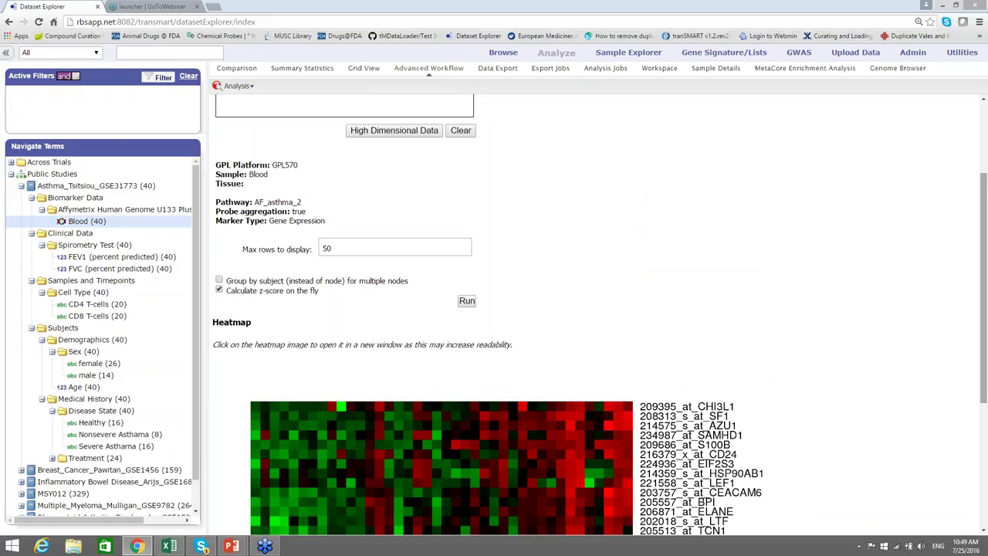
Step: Switch the analysis to Box Plot with ANOVA and confirm discarding the heatmap results
{"action": "left_click", "coordinate": [253, 86]}
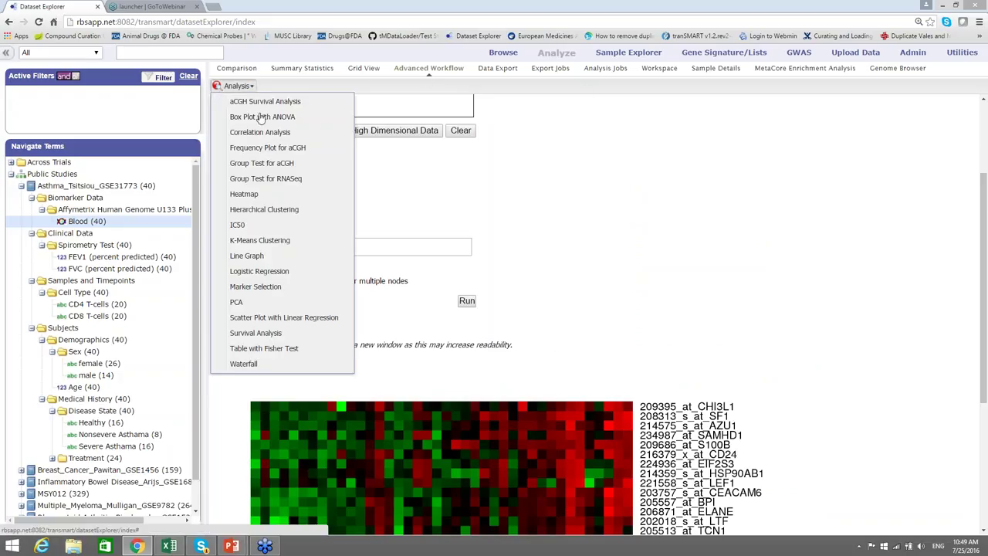
{"action": "left_click", "coordinate": [263, 122]}
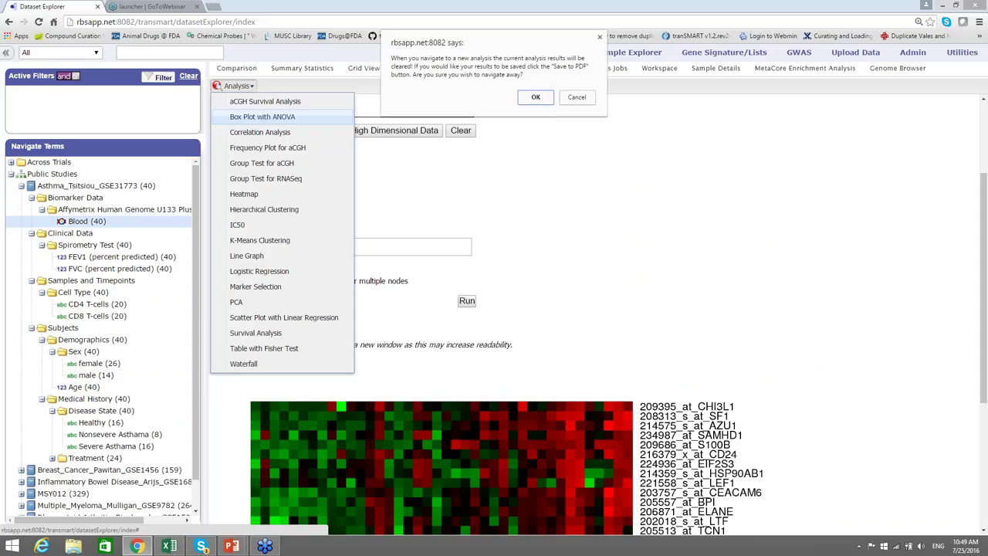
{"action": "left_click", "coordinate": [536, 99]}
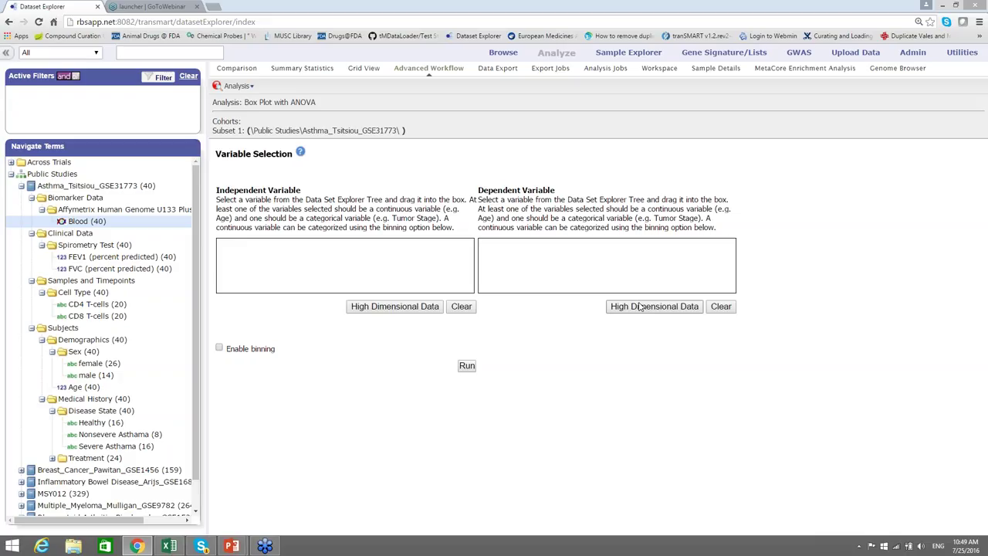
Step: Replace Subset 1's study with Severe Asthama (16) patients, then return to the Box Plot with ANOVA tab
{"action": "left_click", "coordinate": [240, 69]}
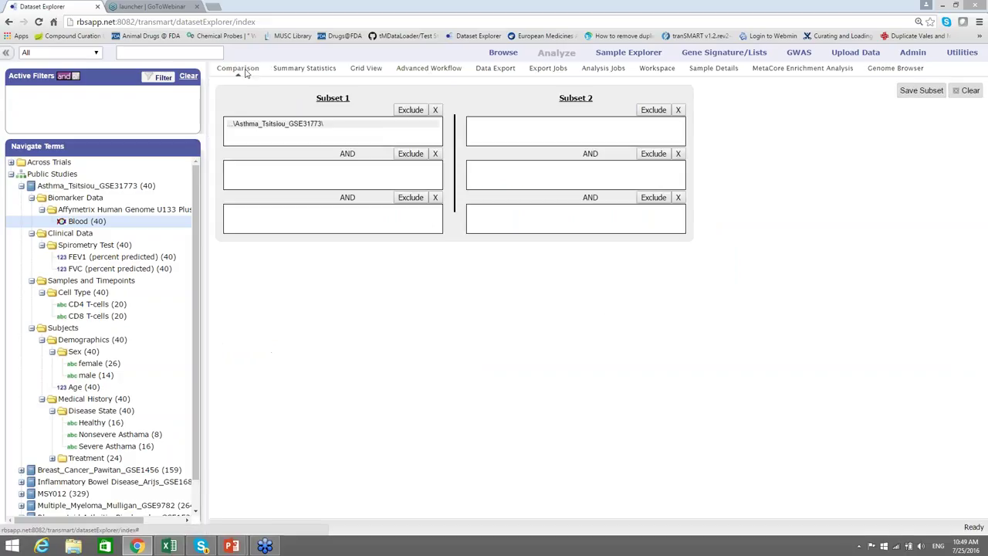
{"action": "left_click", "coordinate": [436, 111]}
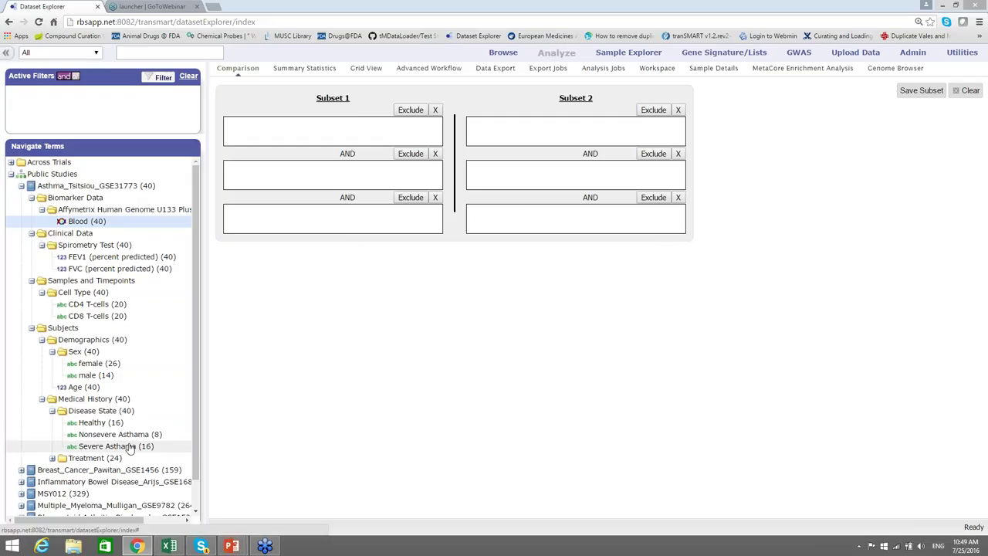
{"action": "left_click_drag", "start_coordinate": [127, 446], "coordinate": [284, 129]}
{"action": "left_click_drag", "start_coordinate": [284, 128], "coordinate": [284, 130]}
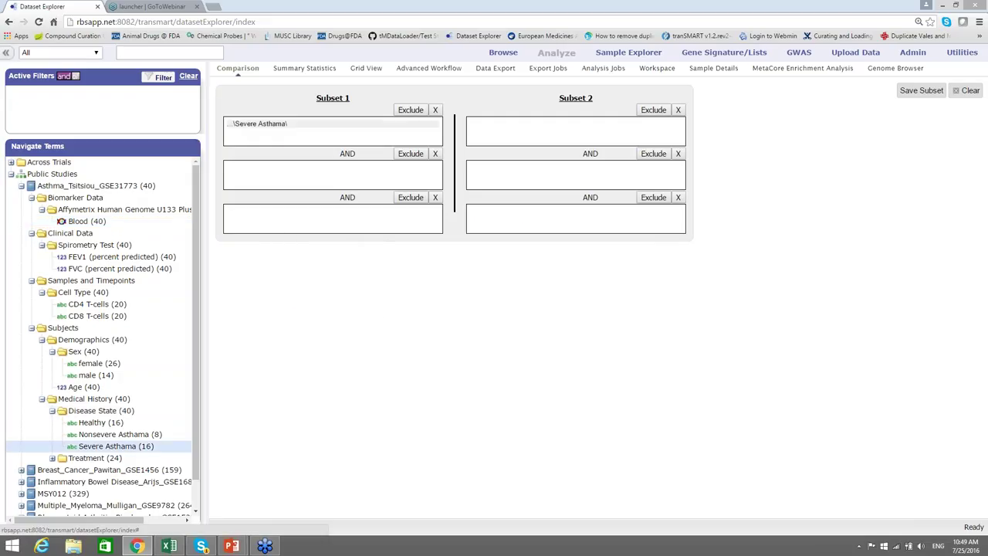
{"action": "left_click", "coordinate": [430, 69]}
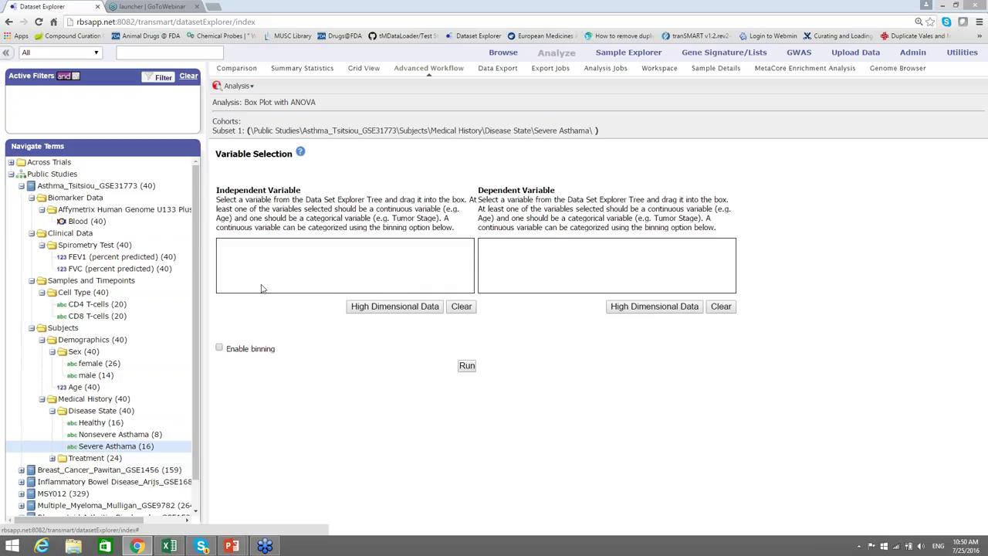
Step: Put CD4 and CD8 T-cells into the Independent Variable box, dismissing the validation error
{"action": "left_click_drag", "start_coordinate": [156, 304], "coordinate": [232, 252]}
{"action": "left_click_drag", "start_coordinate": [136, 317], "coordinate": [275, 252]}
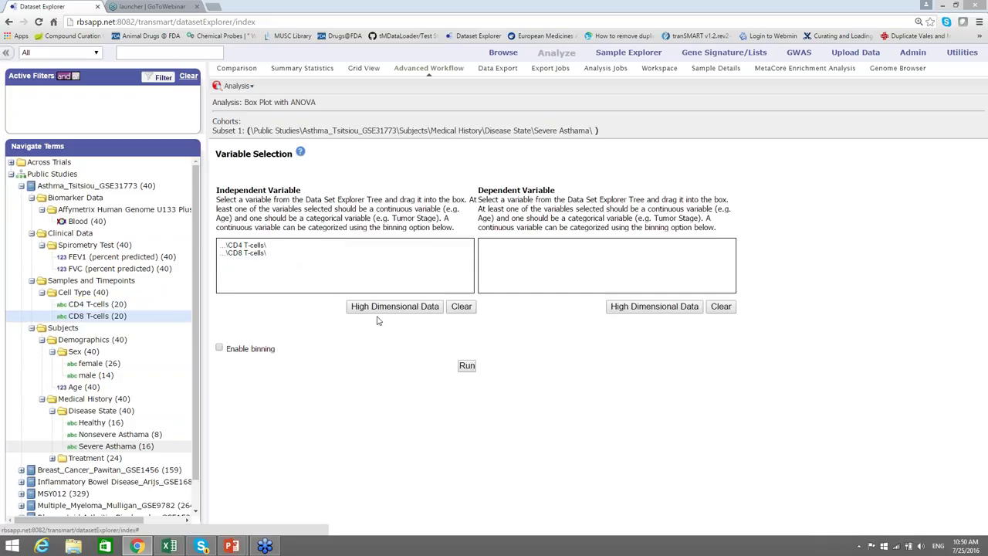
{"action": "left_click", "coordinate": [629, 315]}
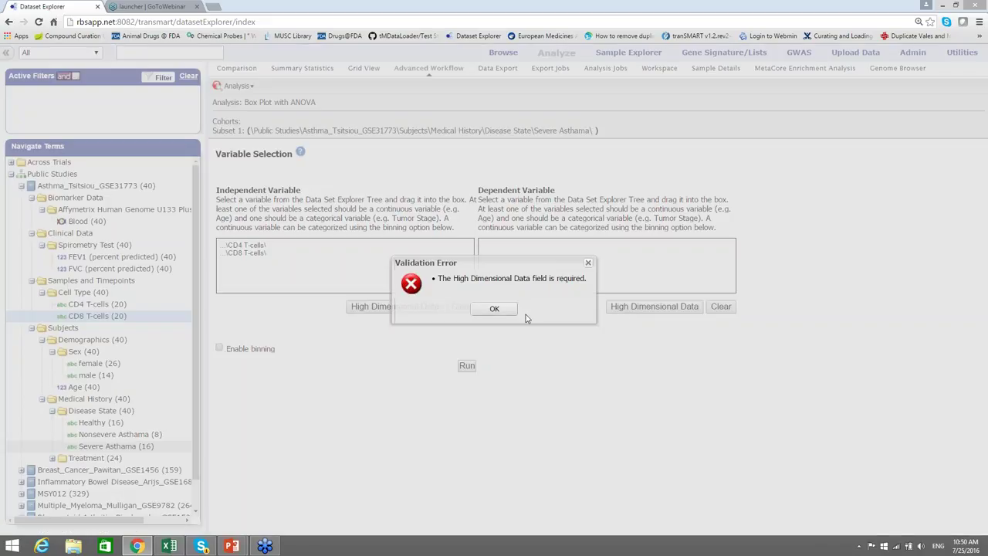
{"action": "left_click", "coordinate": [498, 307]}
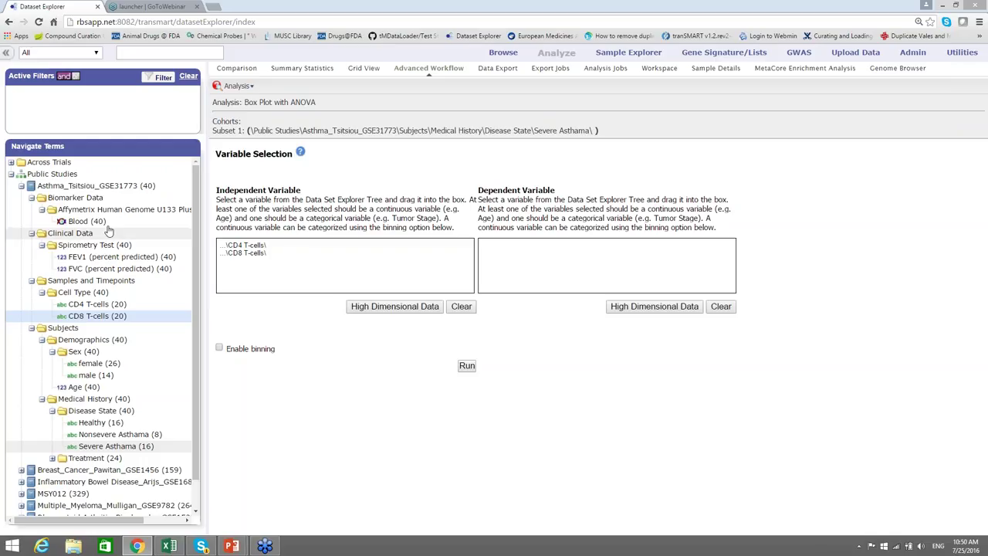
Step: Set Blood as the Dependent Variable and bring up its gene/pathway selection field
{"action": "left_click_drag", "start_coordinate": [104, 225], "coordinate": [499, 275]}
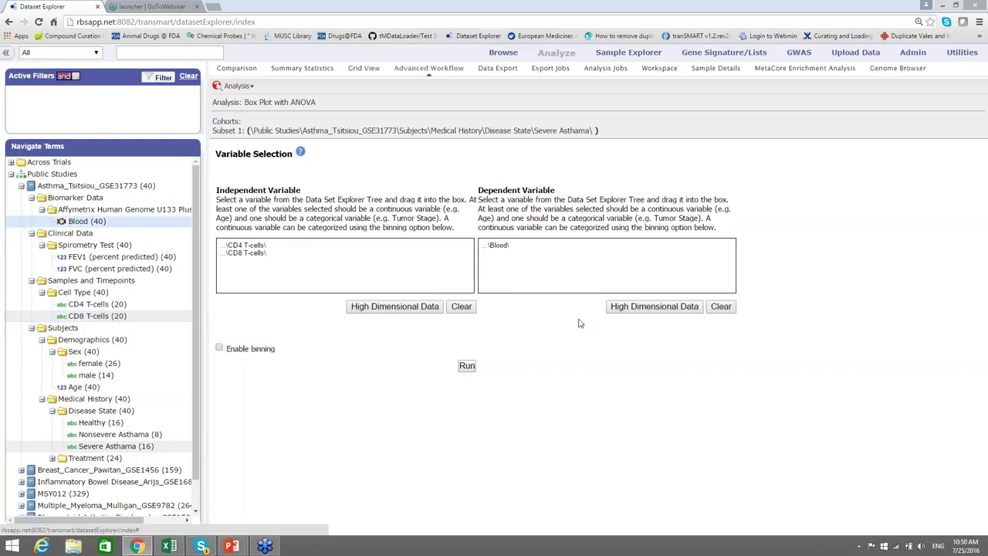
{"action": "left_click", "coordinate": [646, 312]}
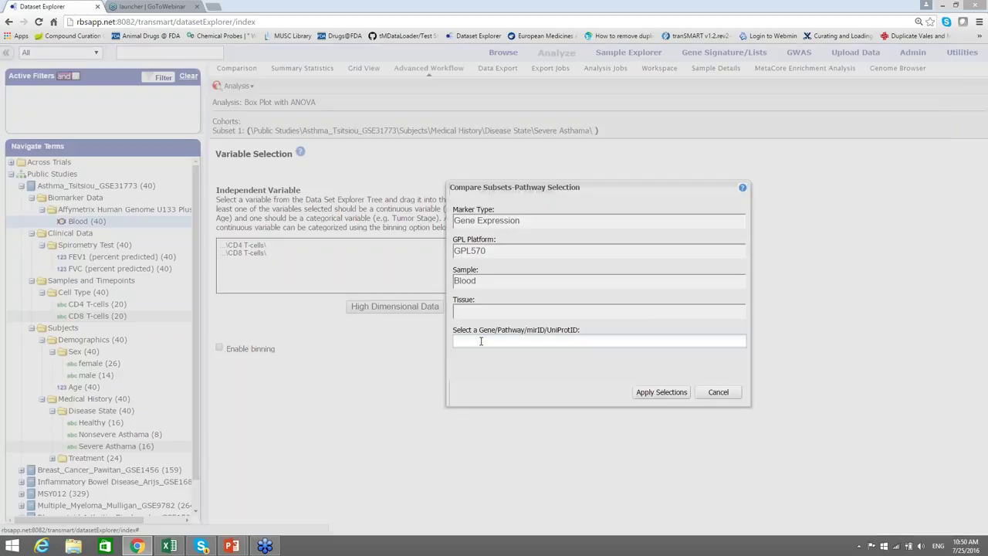
{"action": "left_click", "coordinate": [481, 341]}
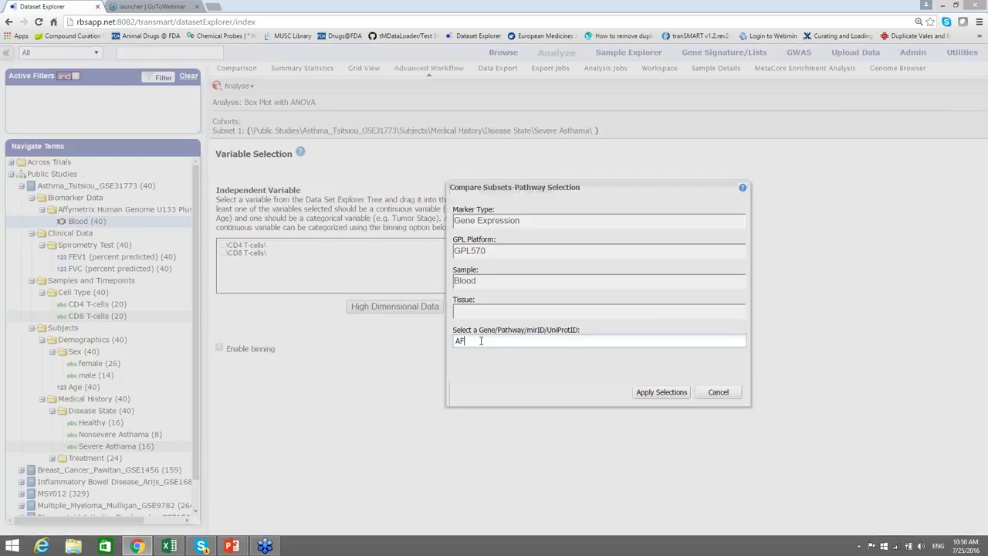
Step: Pick gene list AF_asthma_1 for the Blood dependent variable and apply the selection
{"action": "type", "text": "AF_as"}
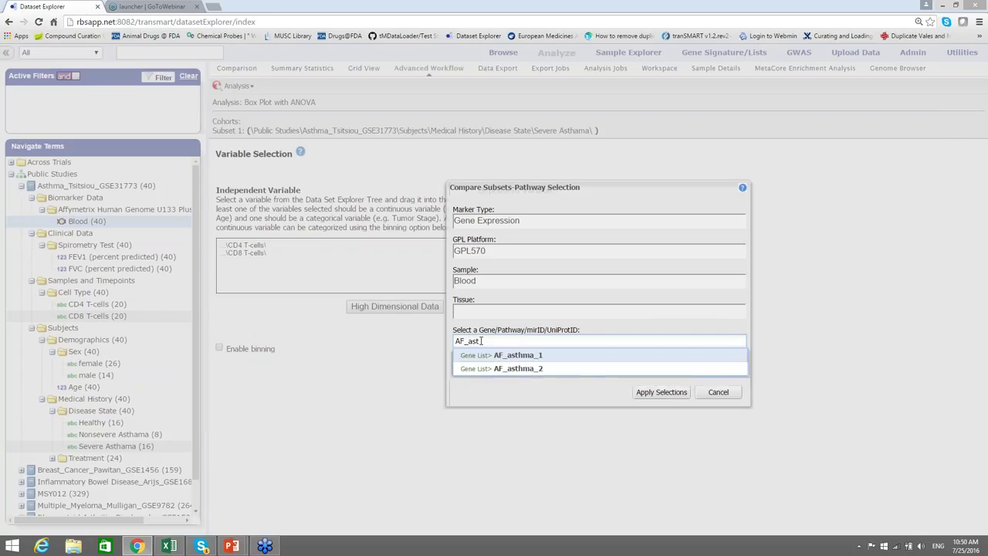
{"action": "type", "text": "t"}
{"action": "left_click", "coordinate": [516, 355]}
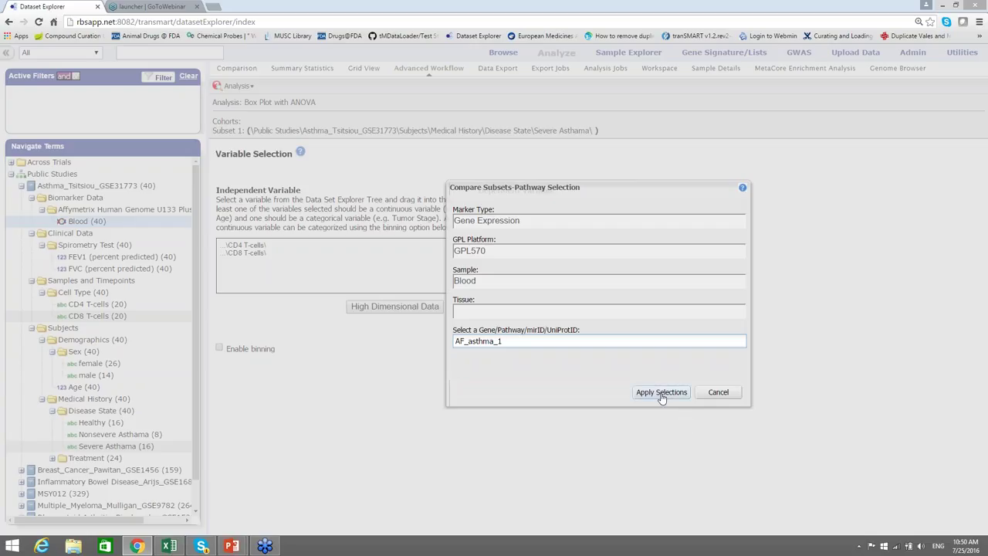
{"action": "left_click", "coordinate": [661, 393]}
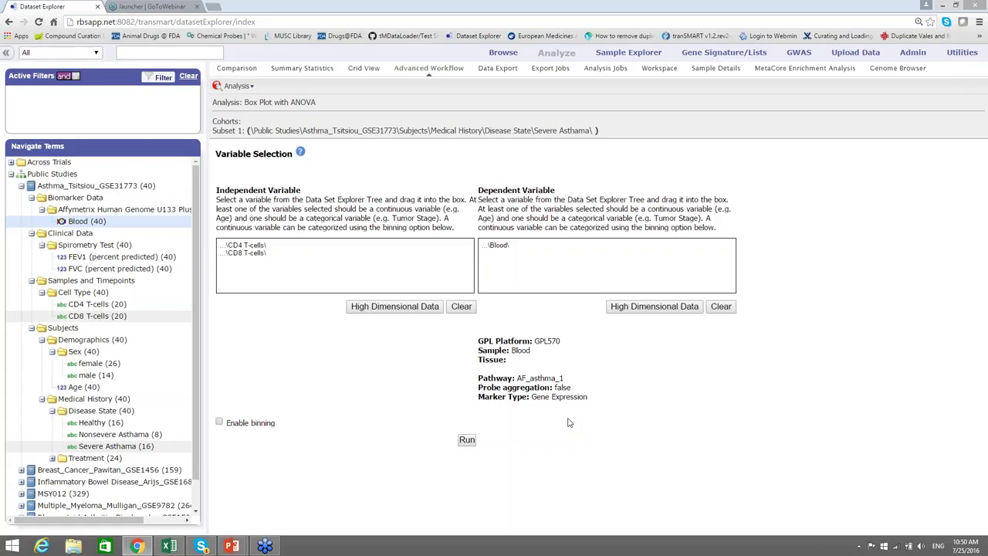
Step: Run the Box Plot with ANOVA and scroll down to the CD4 versus CD8 box plot
{"action": "left_click", "coordinate": [466, 440]}
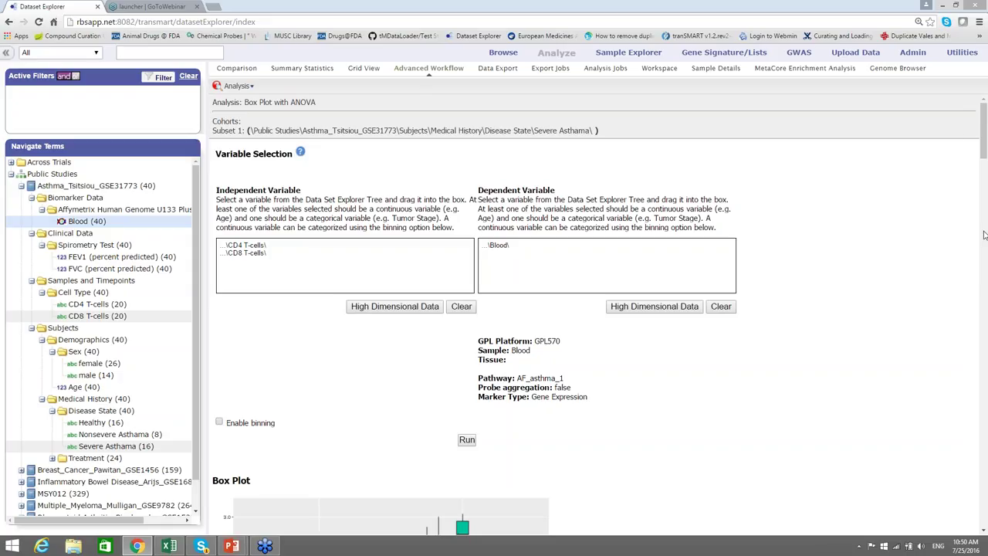
{"action": "left_click_drag", "start_coordinate": [983, 136], "coordinate": [926, 221]}
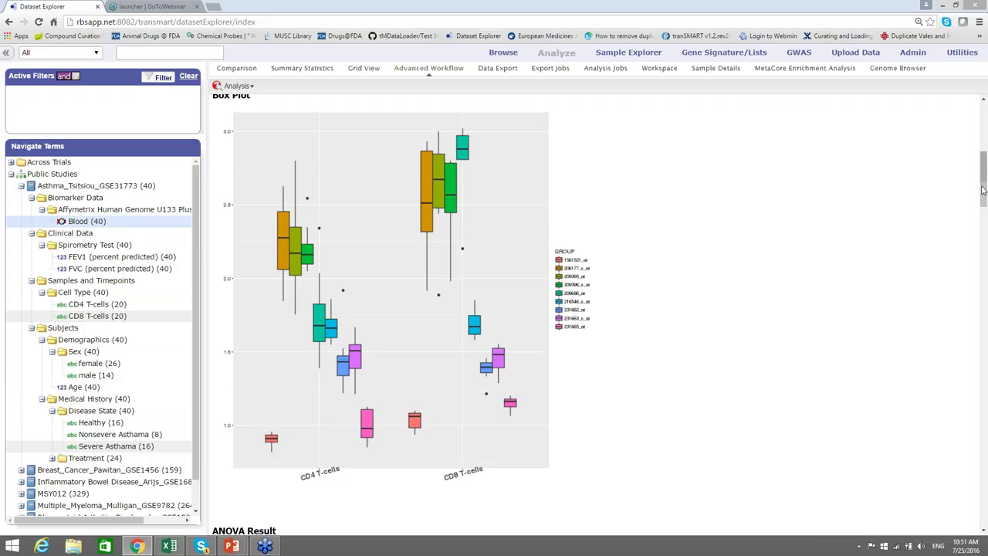
{"action": "left_click_drag", "start_coordinate": [983, 191], "coordinate": [984, 224]}
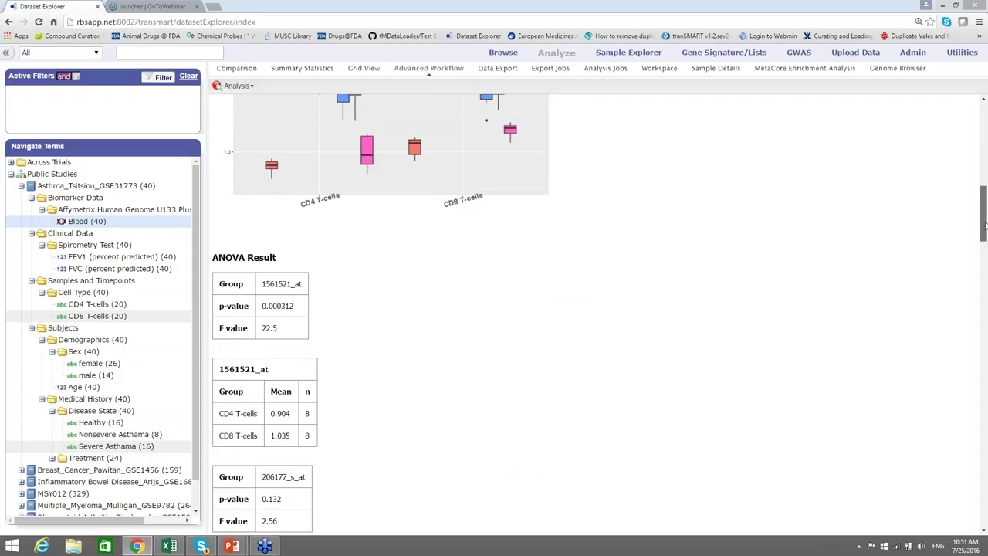
{"action": "left_click_drag", "start_coordinate": [984, 234], "coordinate": [984, 242]}
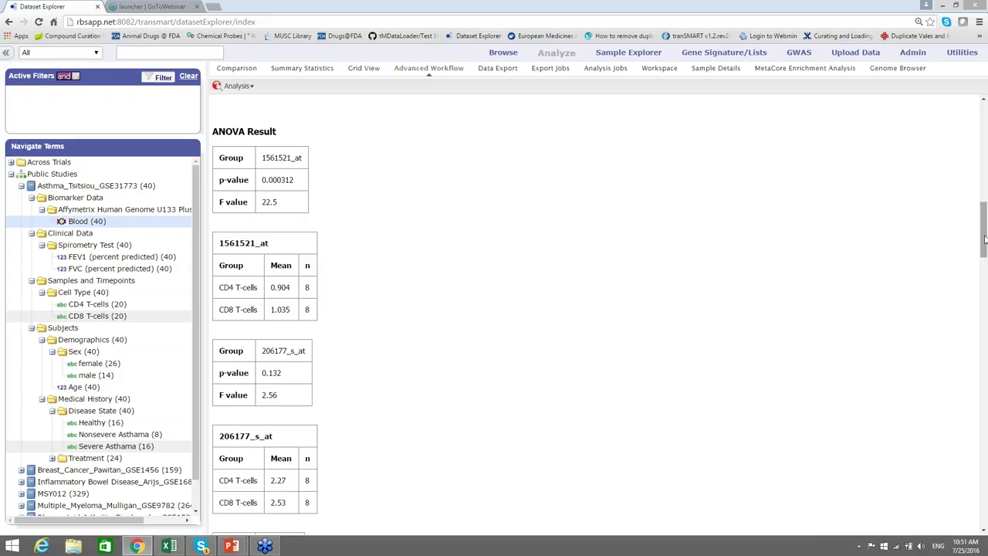
{"action": "left_click_drag", "start_coordinate": [983, 231], "coordinate": [983, 286]}
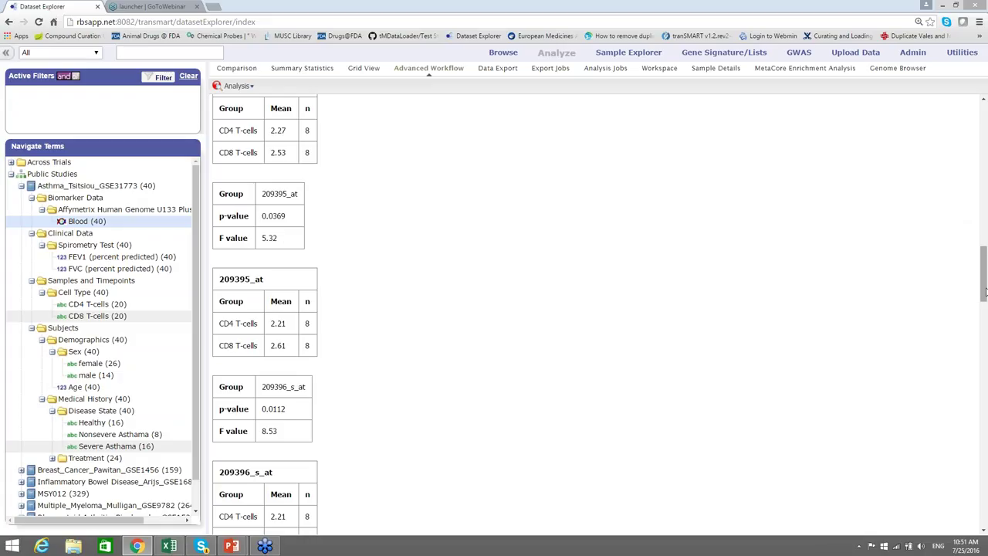
{"action": "left_click_drag", "start_coordinate": [983, 291], "coordinate": [983, 509]}
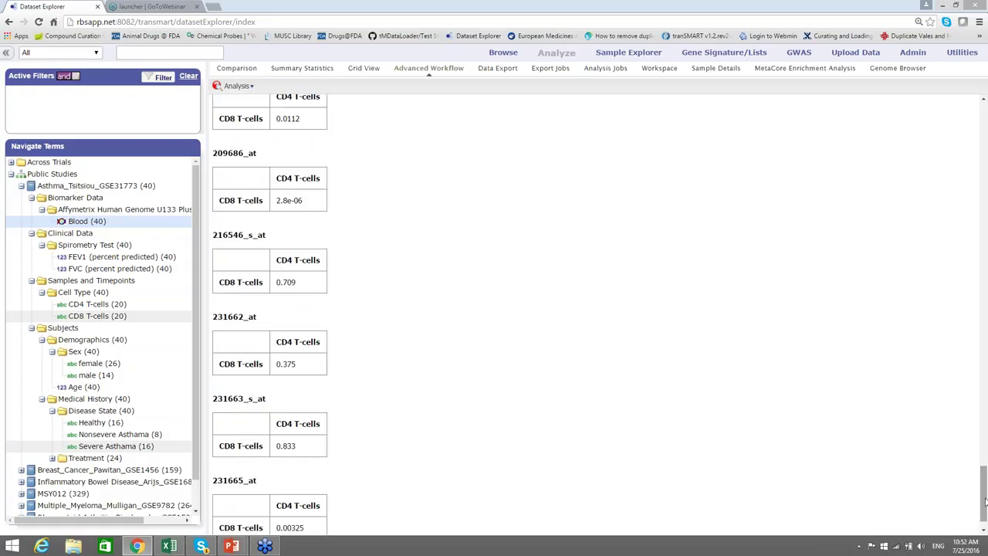
{"action": "scroll", "coordinate": [985, 522], "scroll_direction": "down", "scroll_amount": 1}
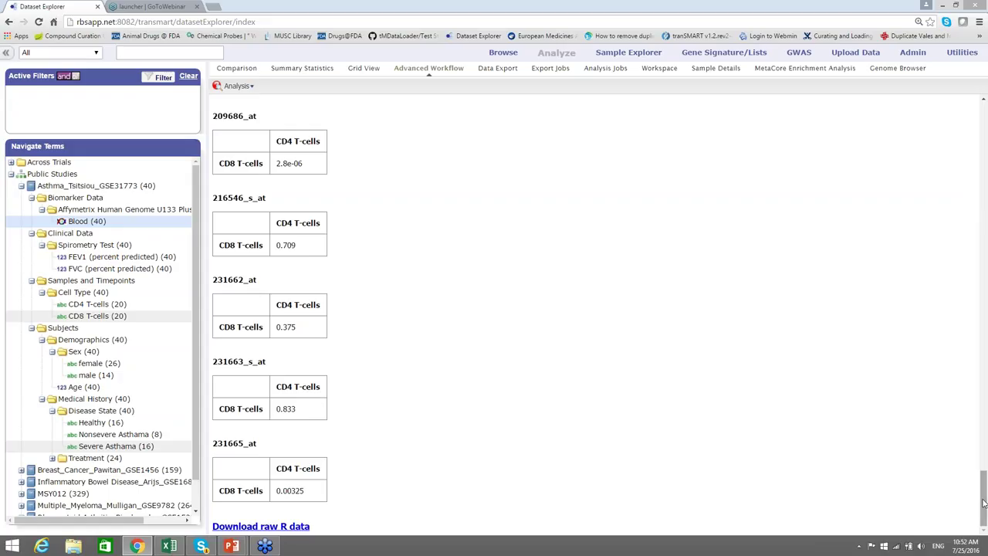
{"action": "left_click_drag", "start_coordinate": [984, 502], "coordinate": [977, 220]}
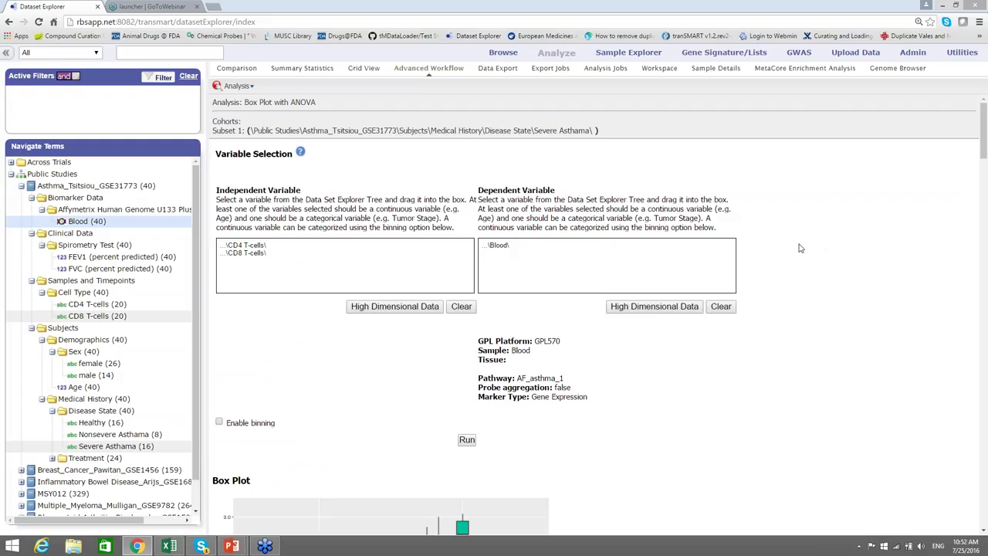
Step: Collapse Asthma_Tsitsiou, expand Rheumatoid Arthritis GSE15258, and go back to the Comparison tab
{"action": "key", "text": "alt+Tab"}
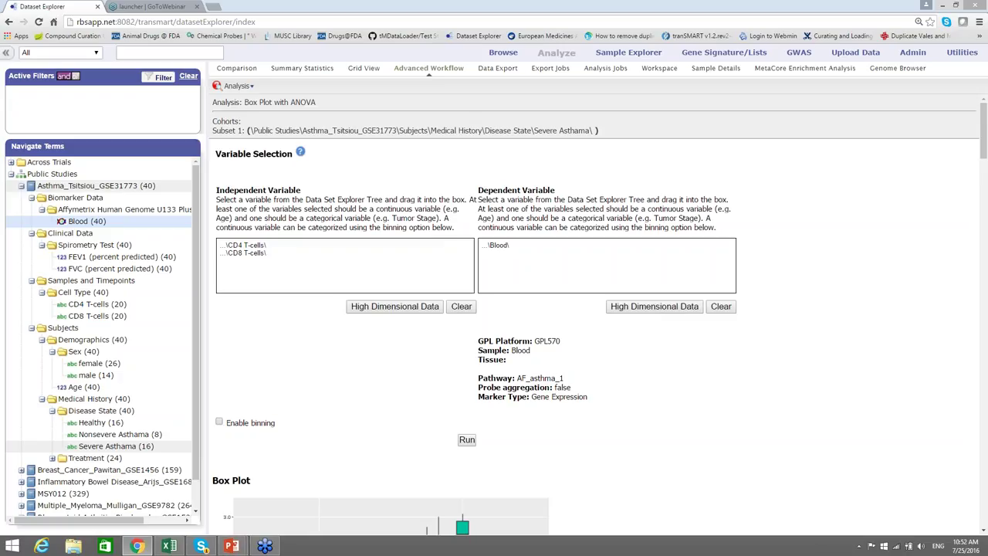
{"action": "left_click", "coordinate": [22, 186]}
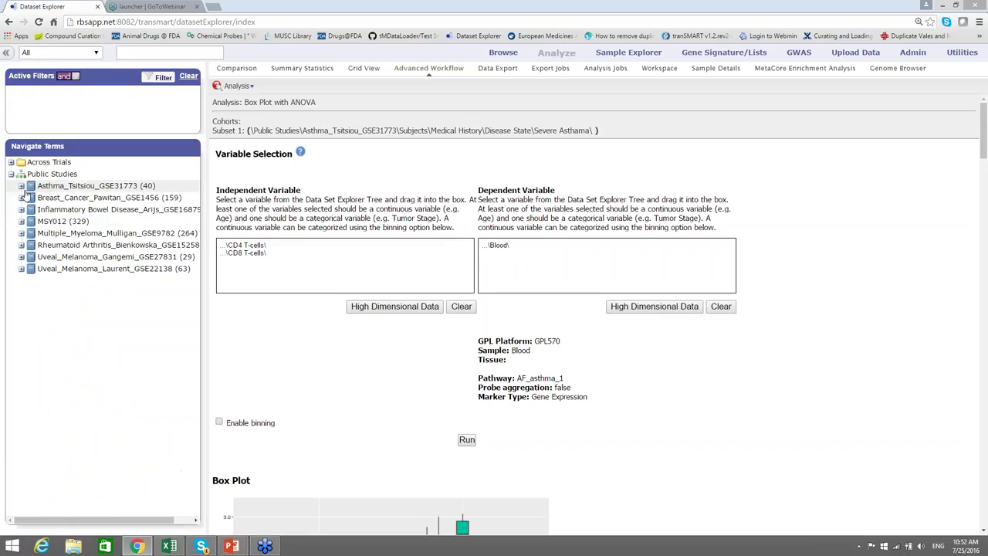
{"action": "left_click", "coordinate": [21, 245]}
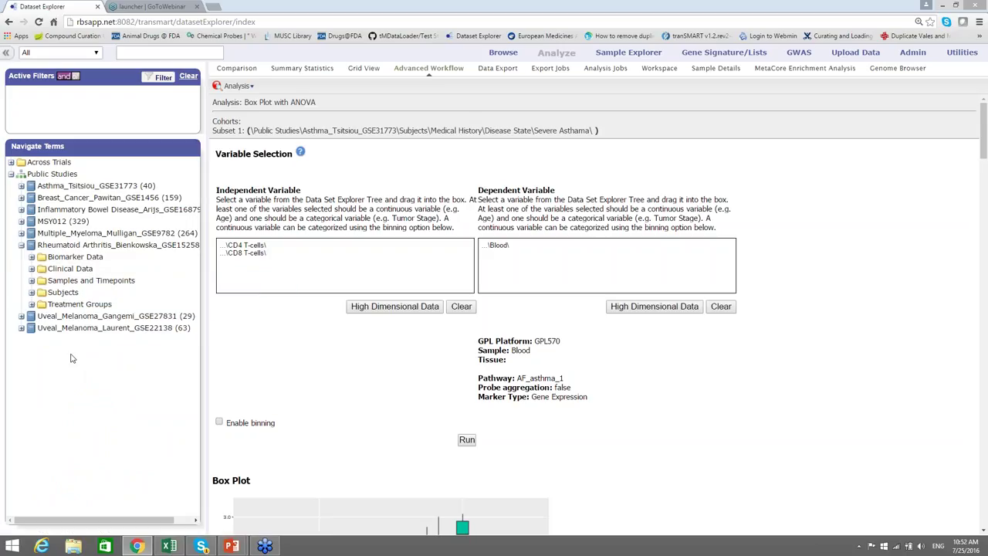
{"action": "left_click", "coordinate": [236, 70]}
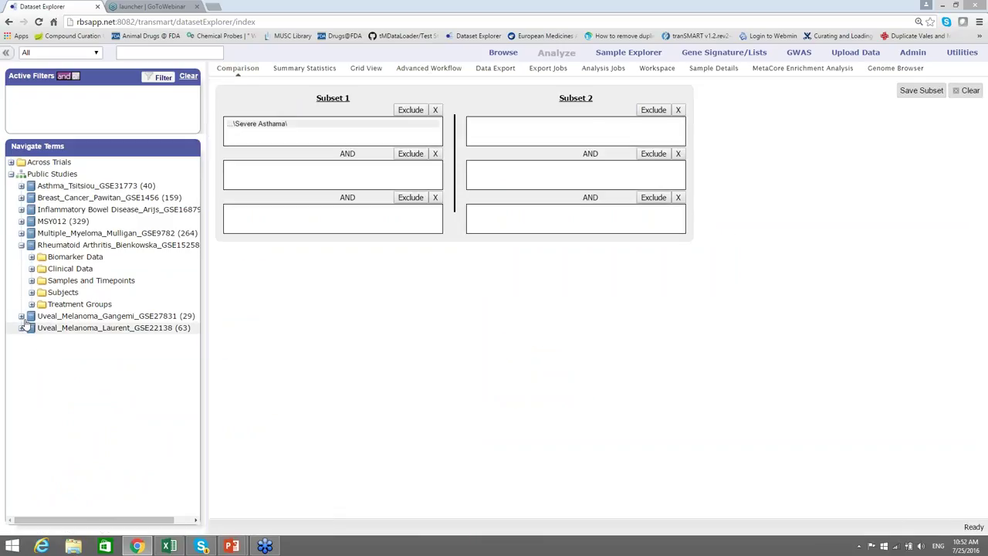
Step: Expand Clinical Data, then DAS28 Score and Response to Anti-TNF Therapy in the arthritis study
{"action": "left_click", "coordinate": [31, 268]}
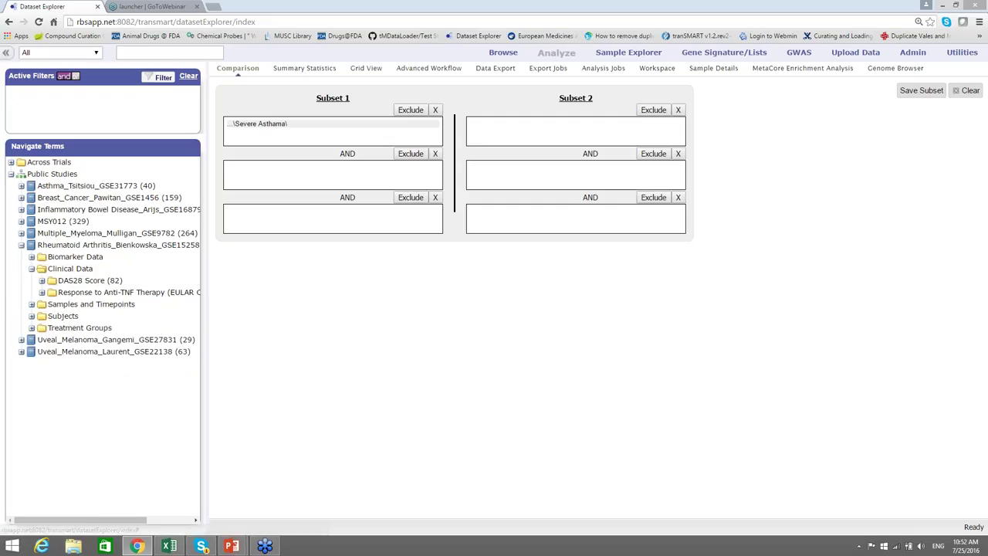
{"action": "left_click", "coordinate": [42, 281]}
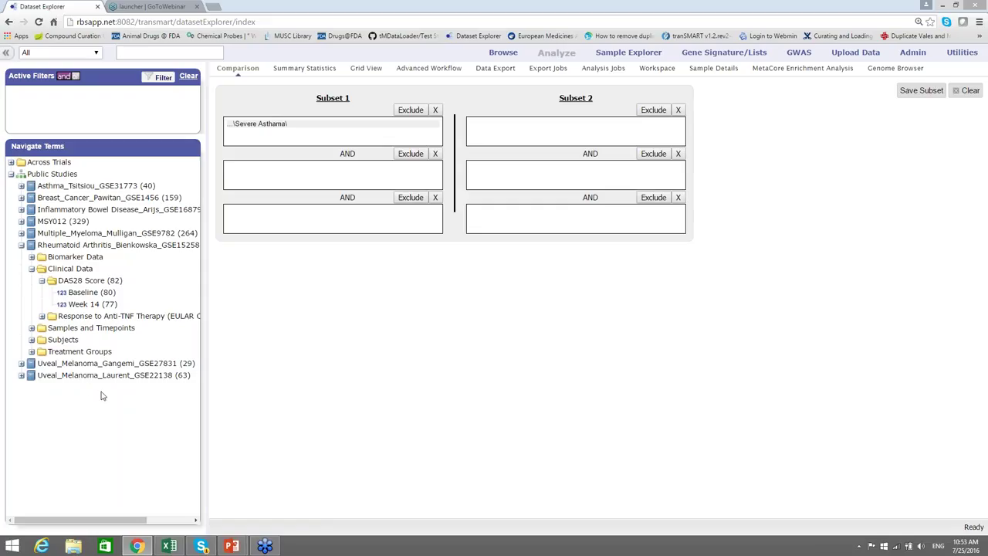
{"action": "left_click", "coordinate": [42, 317]}
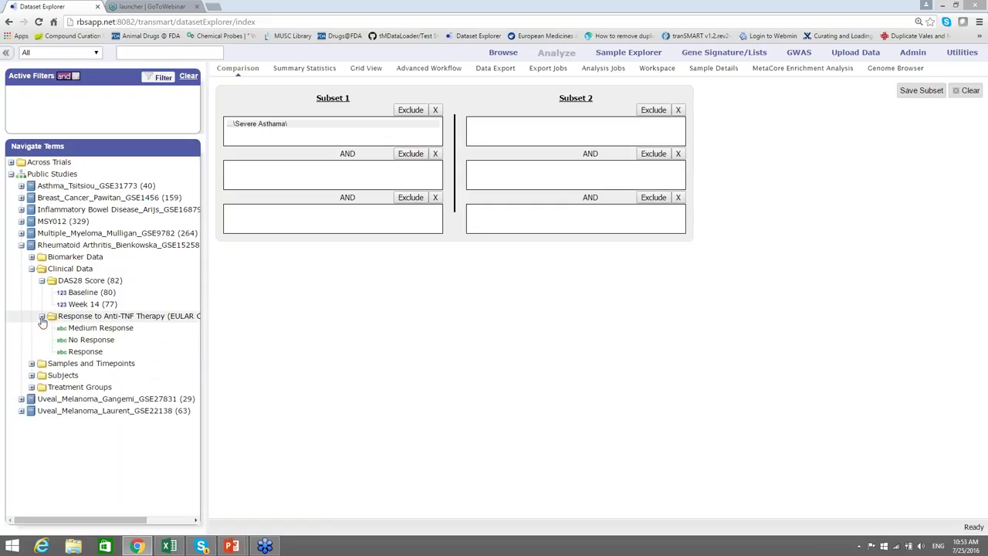
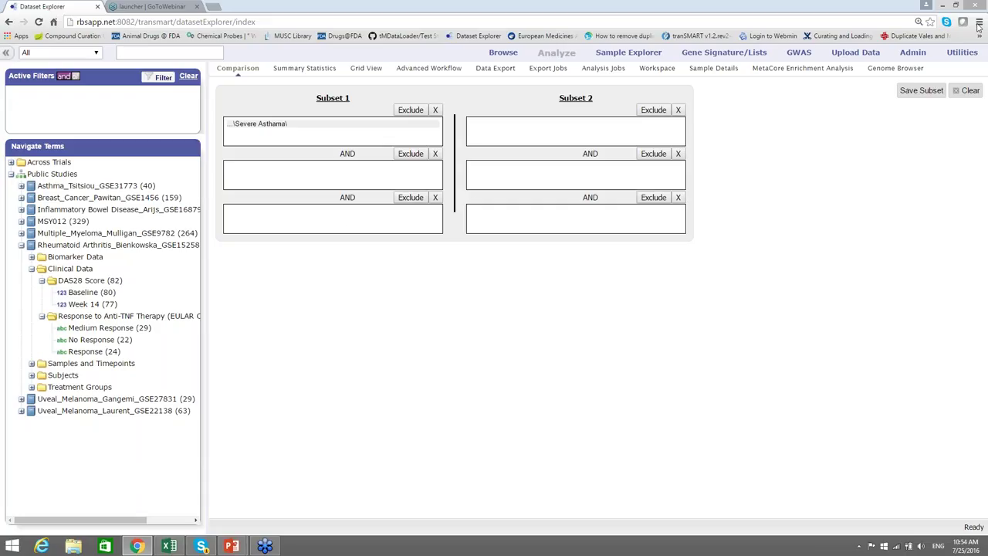
Step: Clear the current analysis and confirm, removing Severe Asthama from Subset 1
{"action": "left_click", "coordinate": [962, 91]}
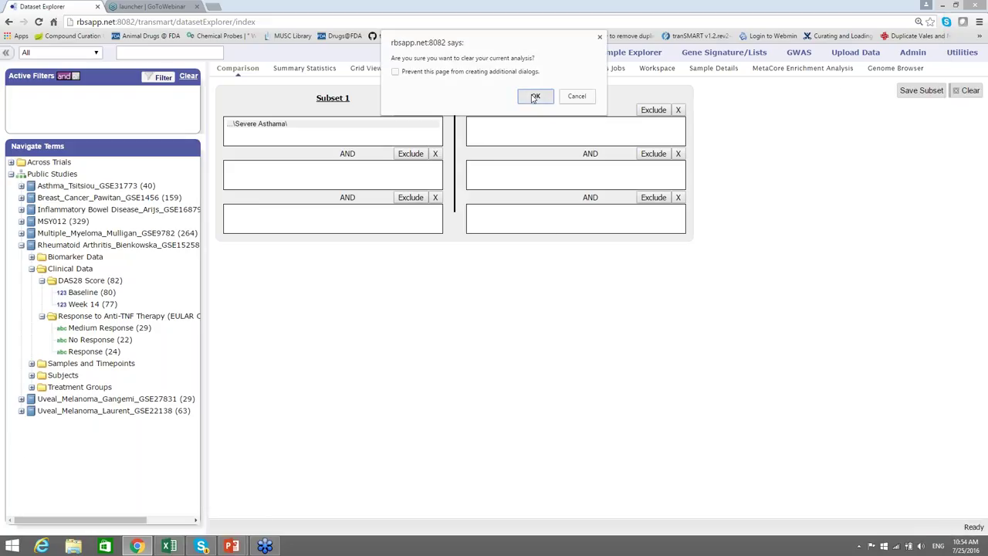
{"action": "left_click", "coordinate": [534, 98]}
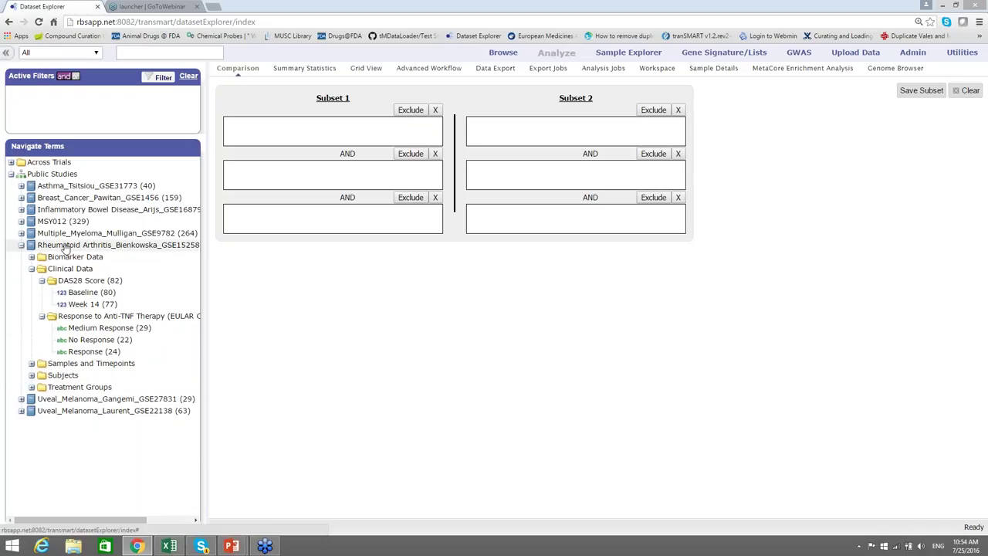
Step: Put the Rheumatoid Arthritis_Bienkowska study into Subset 1 and select the Line Graph analysis
{"action": "left_click_drag", "start_coordinate": [65, 246], "coordinate": [247, 132]}
{"action": "left_click", "coordinate": [429, 71]}
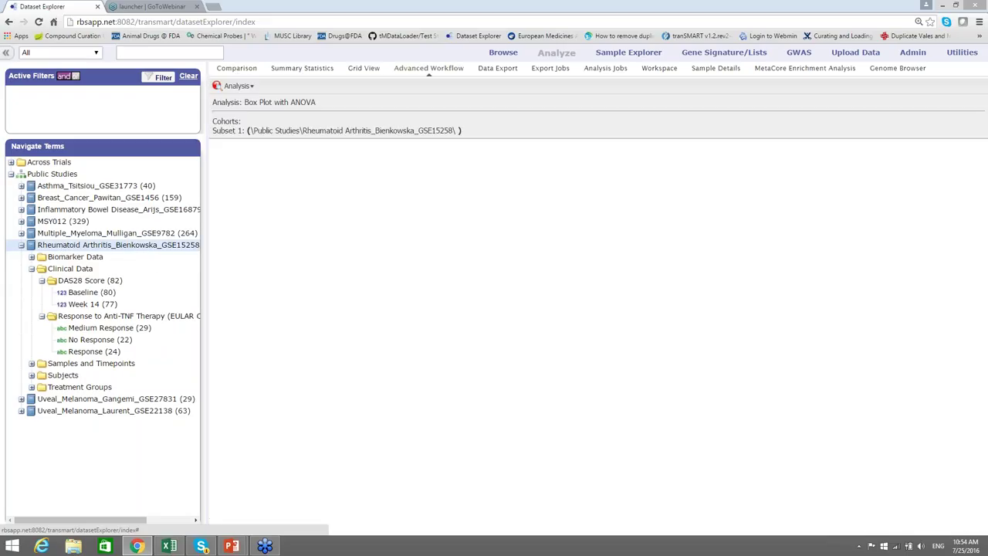
{"action": "left_click", "coordinate": [252, 86]}
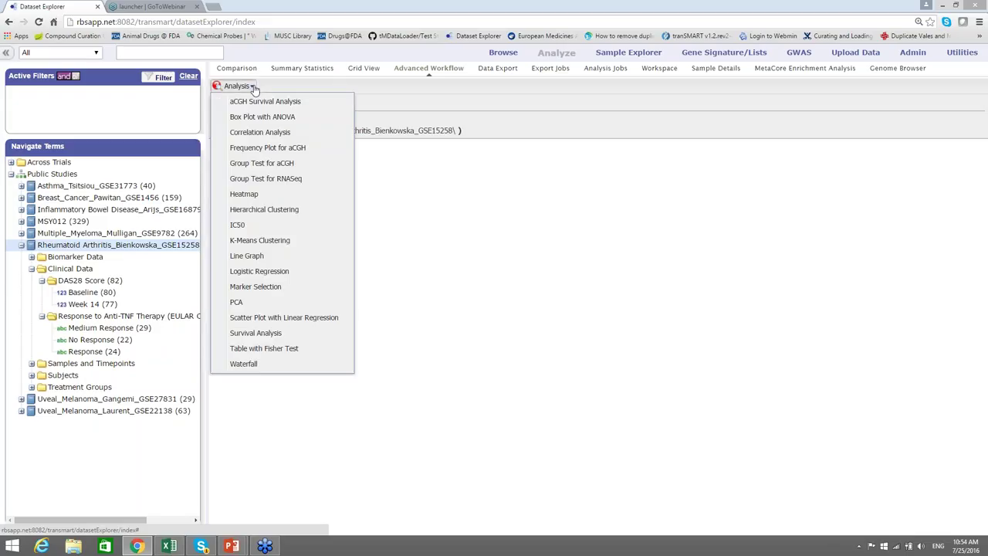
{"action": "left_click", "coordinate": [265, 258]}
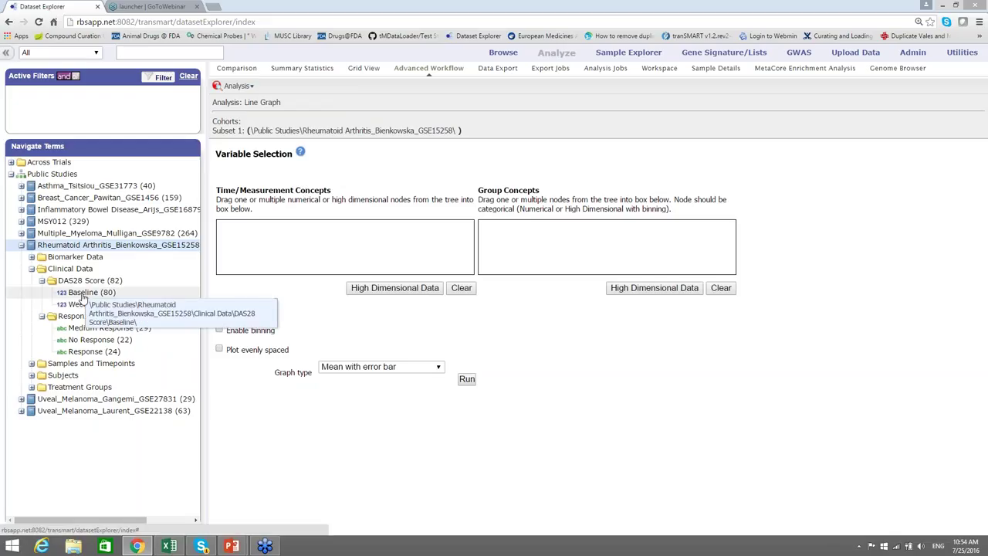
Step: Run a Line Graph of DAS28 Baseline and Week 14, grouped by response to anti-TNF therapy
{"action": "left_click_drag", "start_coordinate": [85, 280], "coordinate": [230, 244]}
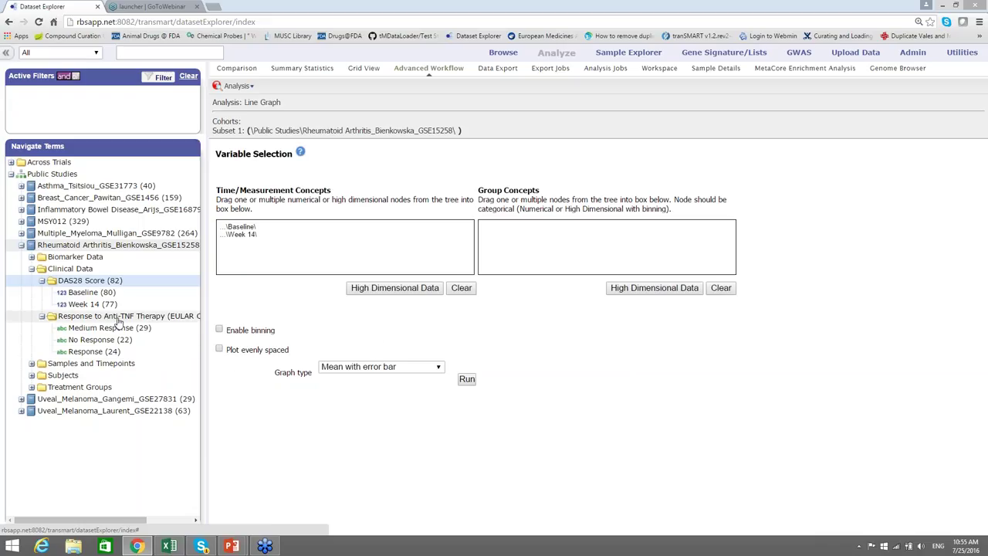
{"action": "left_click_drag", "start_coordinate": [119, 321], "coordinate": [498, 259]}
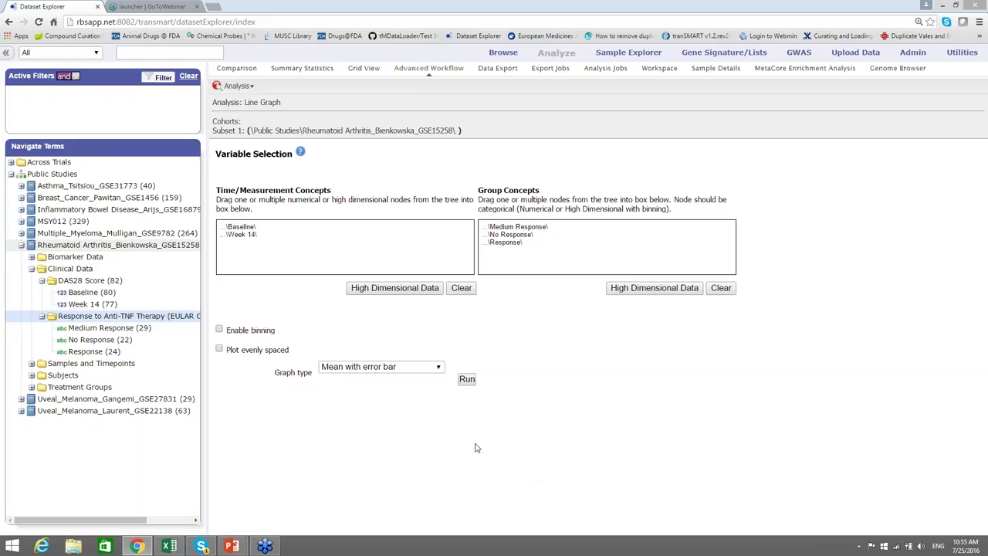
{"action": "left_click", "coordinate": [466, 379]}
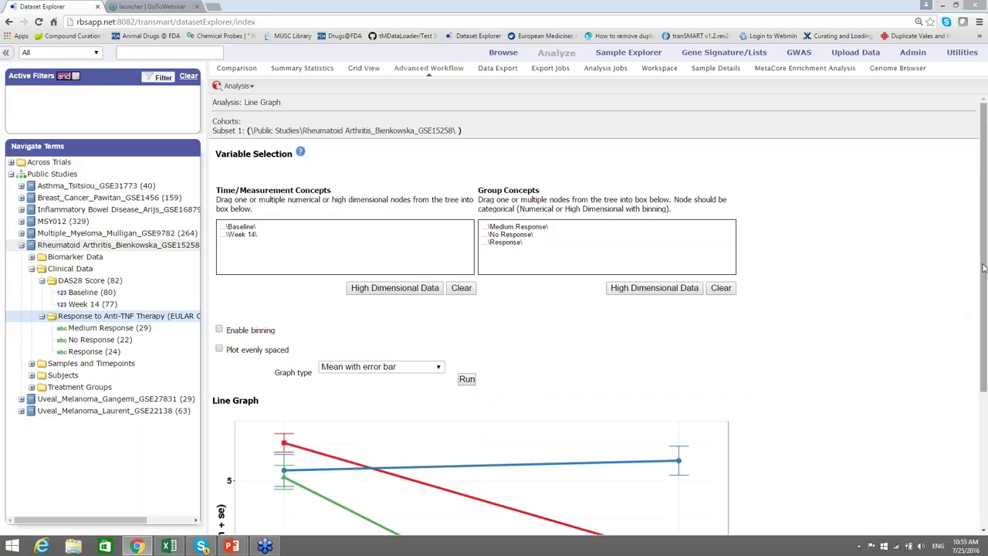
Step: Scroll down to view the full DAS28 line graph and its legend
{"action": "scroll", "coordinate": [972, 309], "scroll_direction": "down", "scroll_amount": 3}
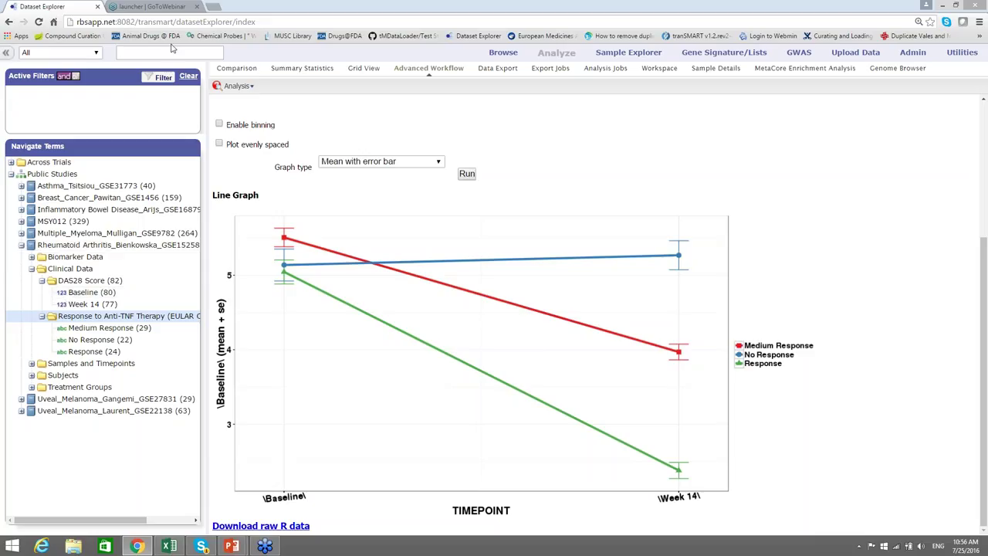
Step: Return to the Comparison view and clear the Rheumatoid Arthritis analysis, confirming with OK
{"action": "left_click", "coordinate": [231, 69]}
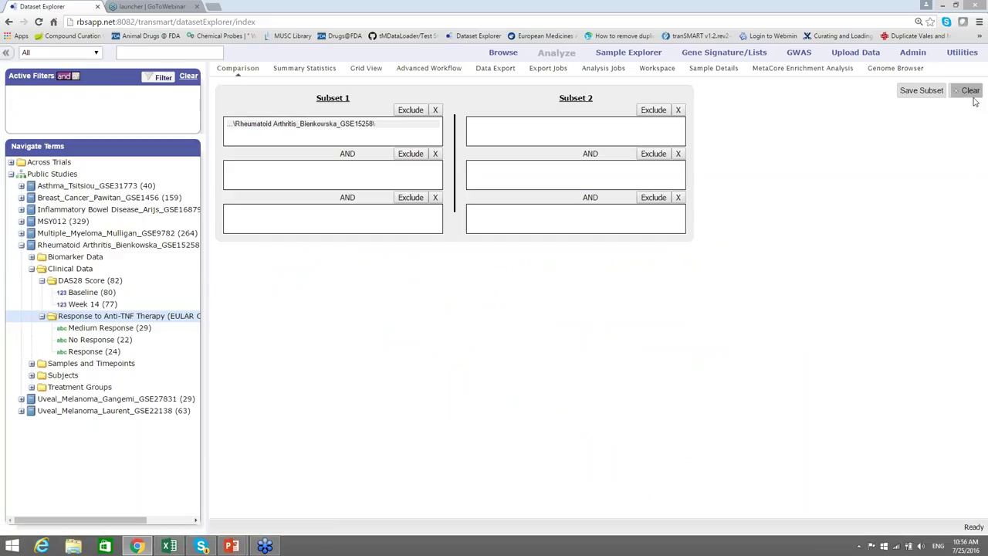
{"action": "left_click", "coordinate": [962, 92]}
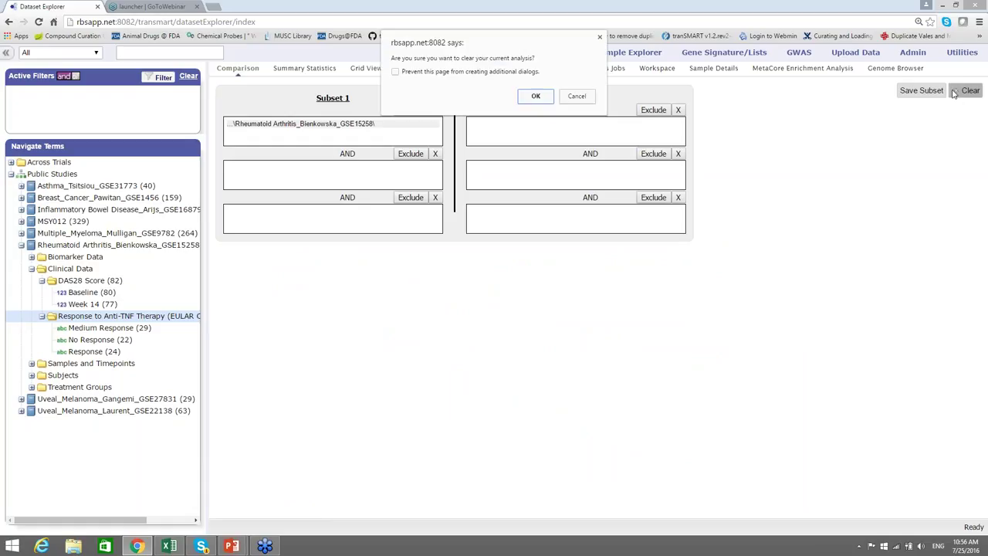
{"action": "left_click", "coordinate": [536, 97]}
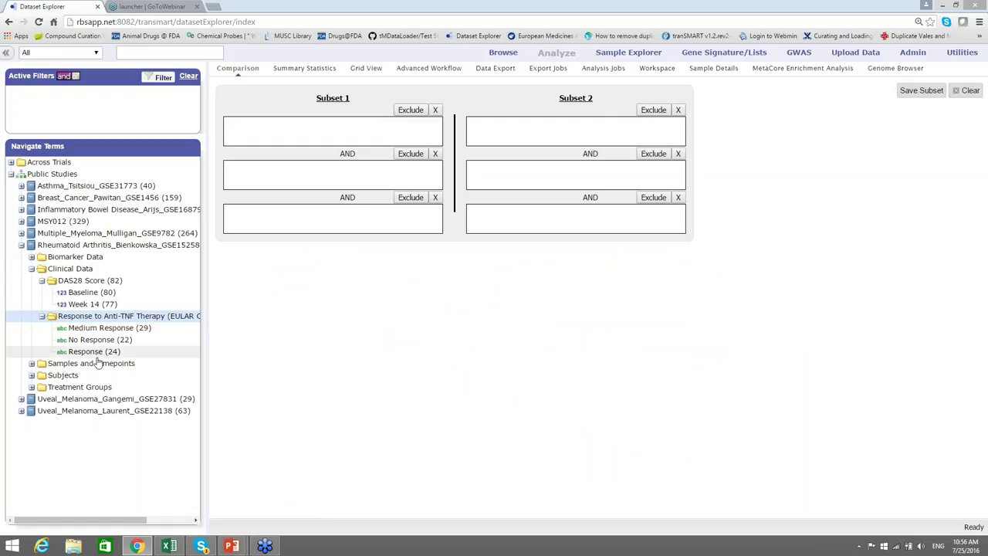
Step: Set Subset 1 to No Response and set up a Correlation Analysis of DAS28 Baseline and Week 14
{"action": "left_click_drag", "start_coordinate": [116, 341], "coordinate": [272, 131]}
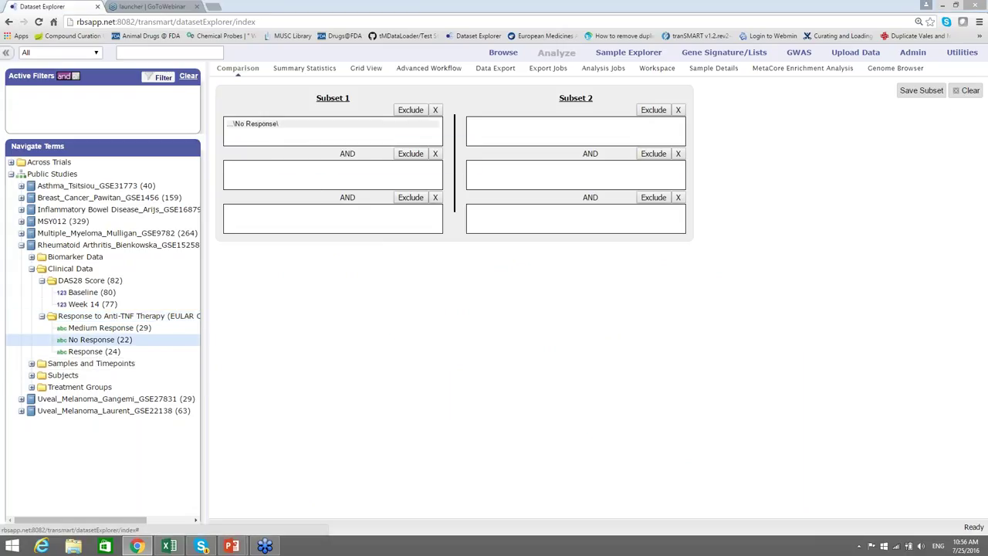
{"action": "left_click", "coordinate": [437, 67]}
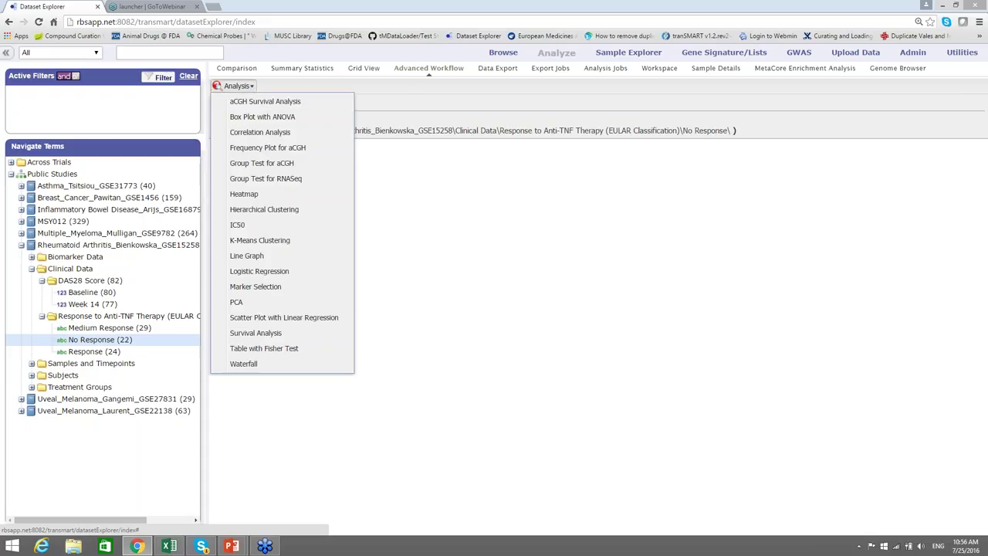
{"action": "left_click", "coordinate": [252, 87]}
{"action": "left_click", "coordinate": [262, 132]}
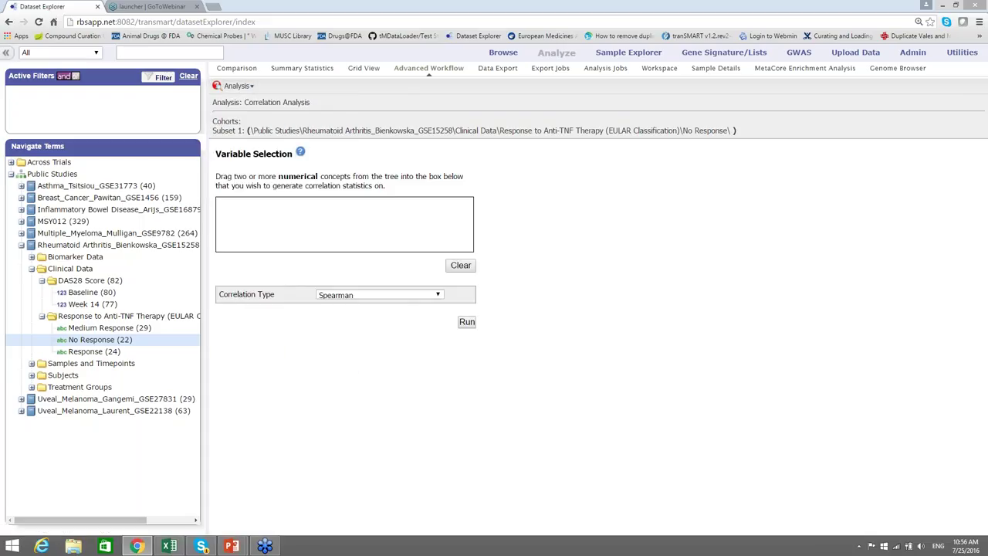
{"action": "left_click_drag", "start_coordinate": [103, 281], "coordinate": [234, 235]}
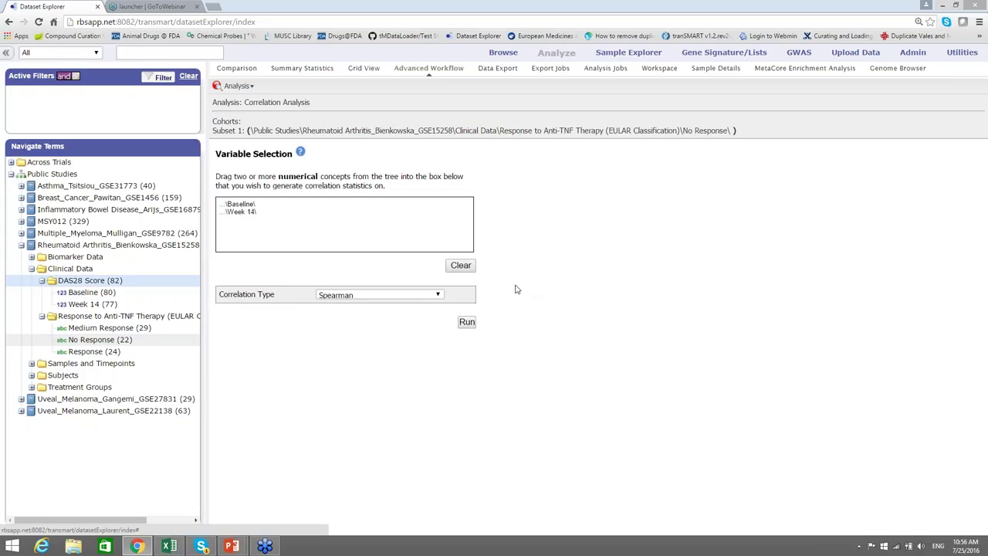
Step: Run the Spearman correlation for non-responders and review the 0.66 result and plots
{"action": "left_click", "coordinate": [467, 323]}
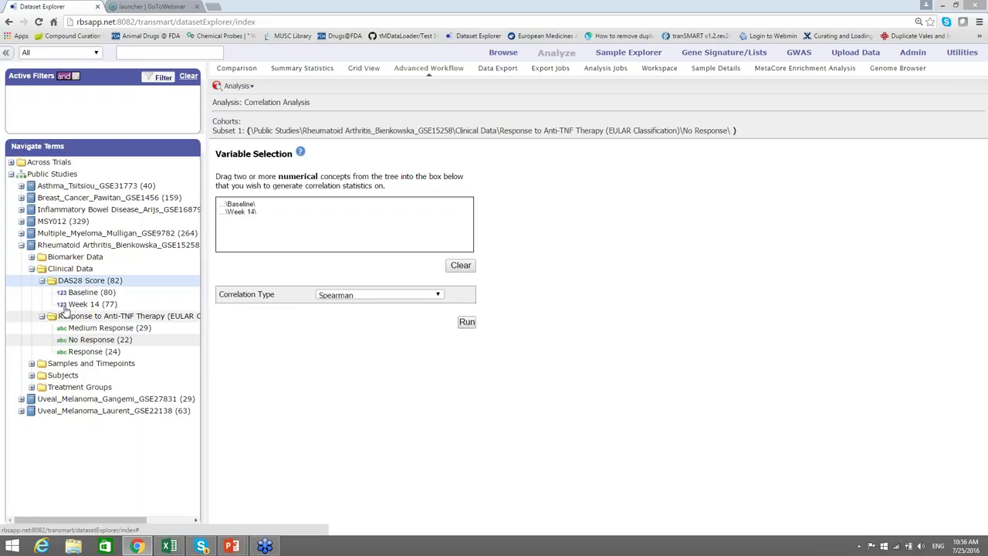
{"action": "left_click", "coordinate": [467, 324]}
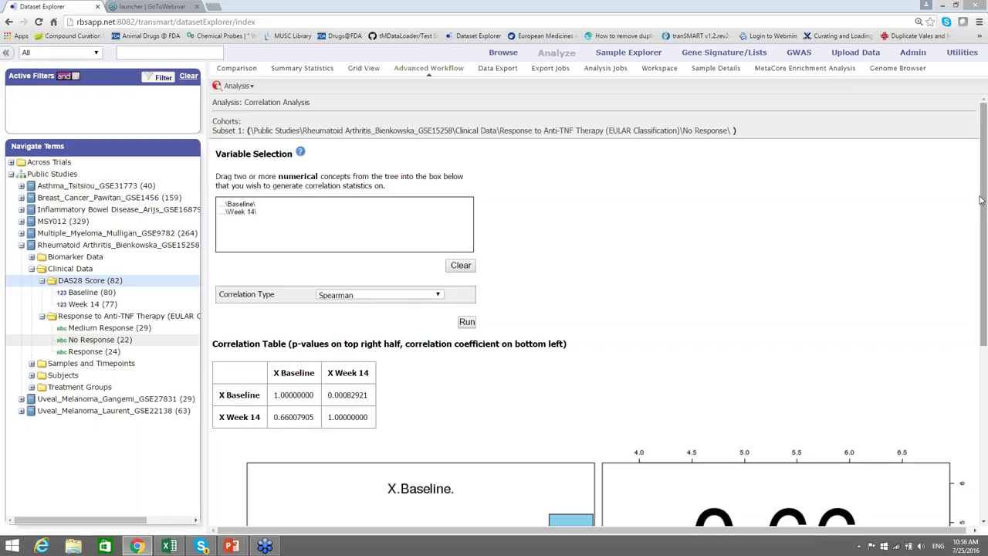
{"action": "scroll", "coordinate": [982, 200], "scroll_direction": "down", "scroll_amount": 4}
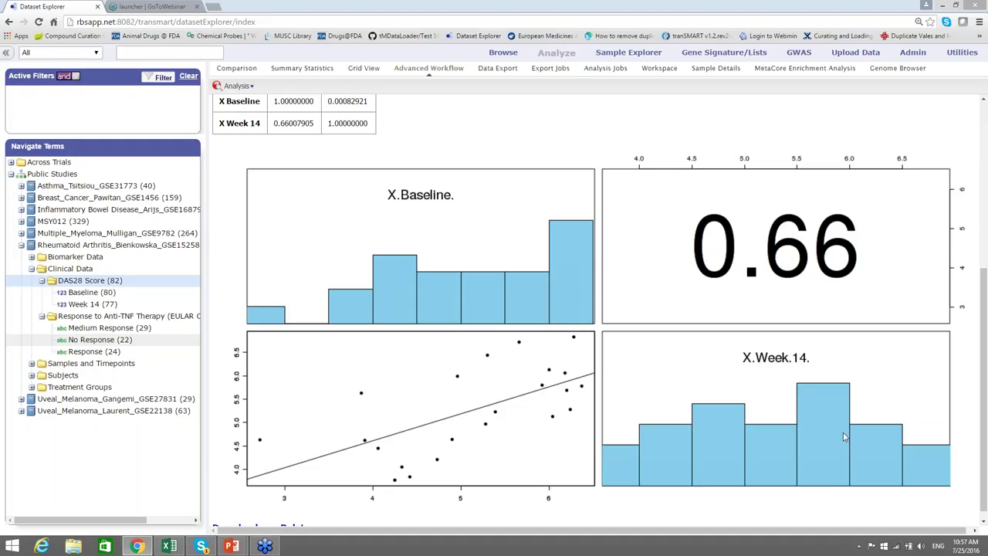
{"action": "key", "text": "alt+Tab"}
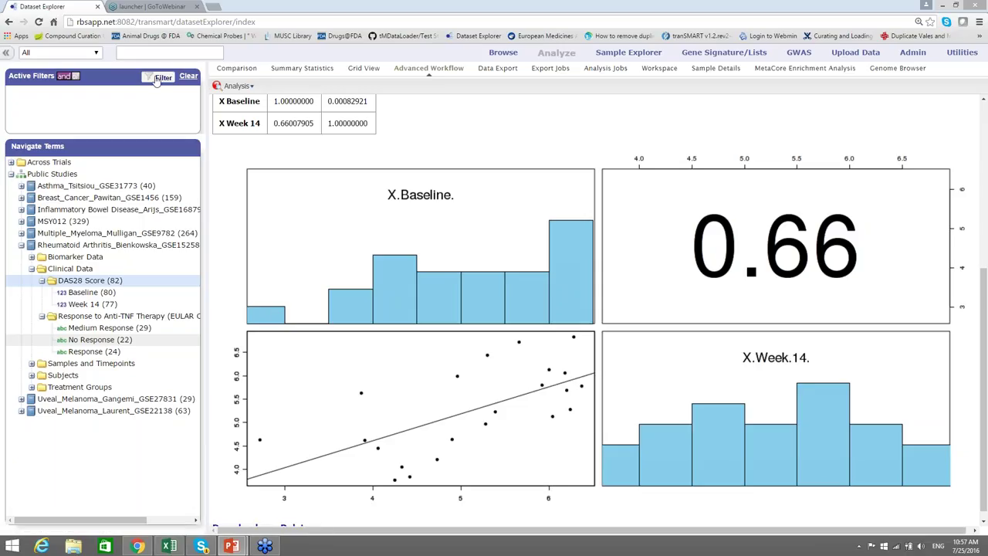
Step: Return to the Comparison view and clear the current analysis, confirming with OK
{"action": "left_click", "coordinate": [236, 68]}
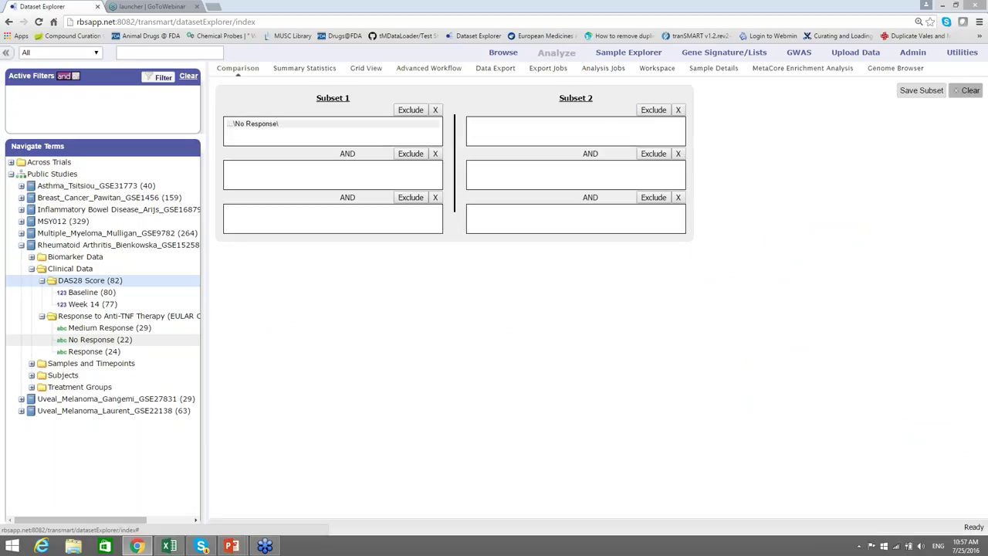
{"action": "left_click", "coordinate": [965, 90]}
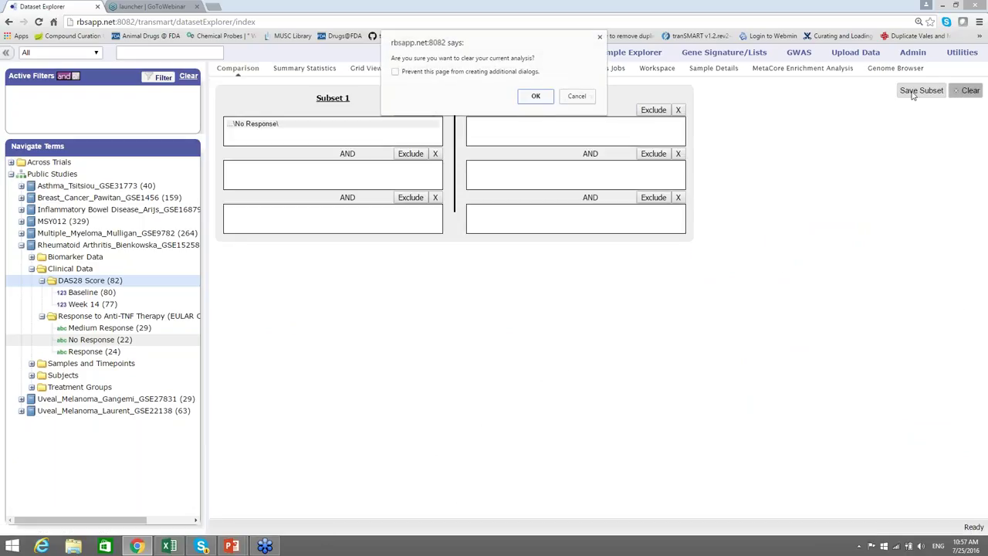
{"action": "left_click", "coordinate": [548, 99]}
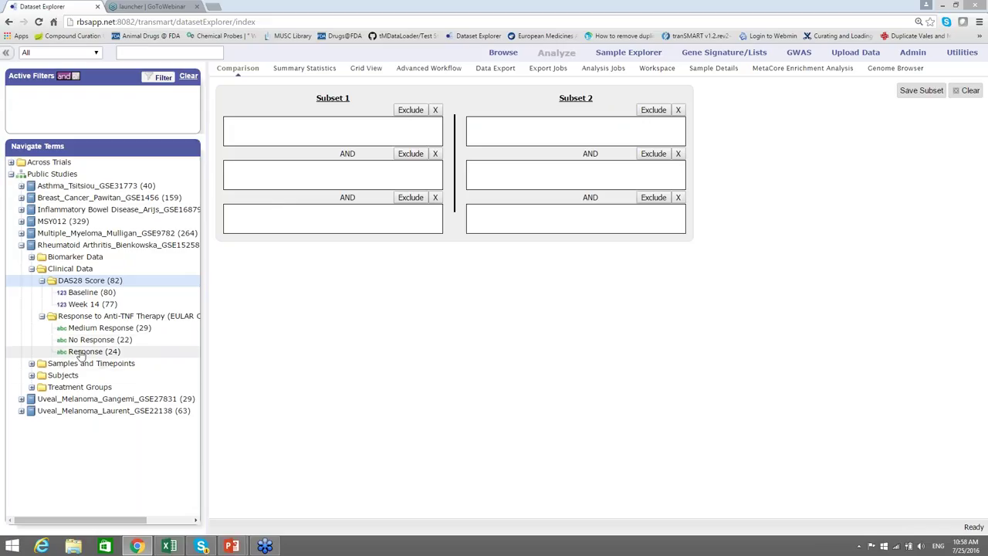
Step: Put 'No Response (22)' into Subset 1 and switch to Advanced Workflow
{"action": "left_click_drag", "start_coordinate": [89, 340], "coordinate": [264, 128]}
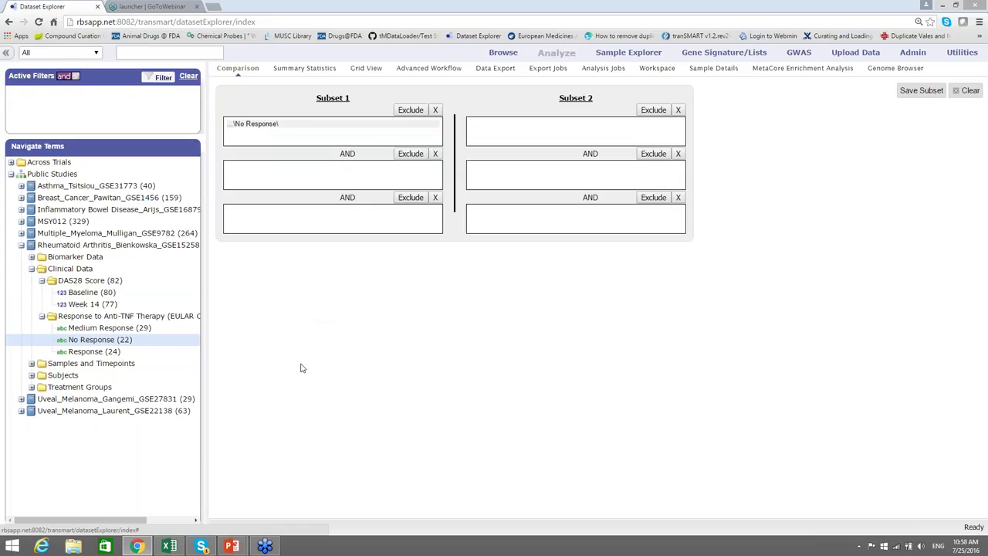
{"action": "left_click", "coordinate": [428, 68]}
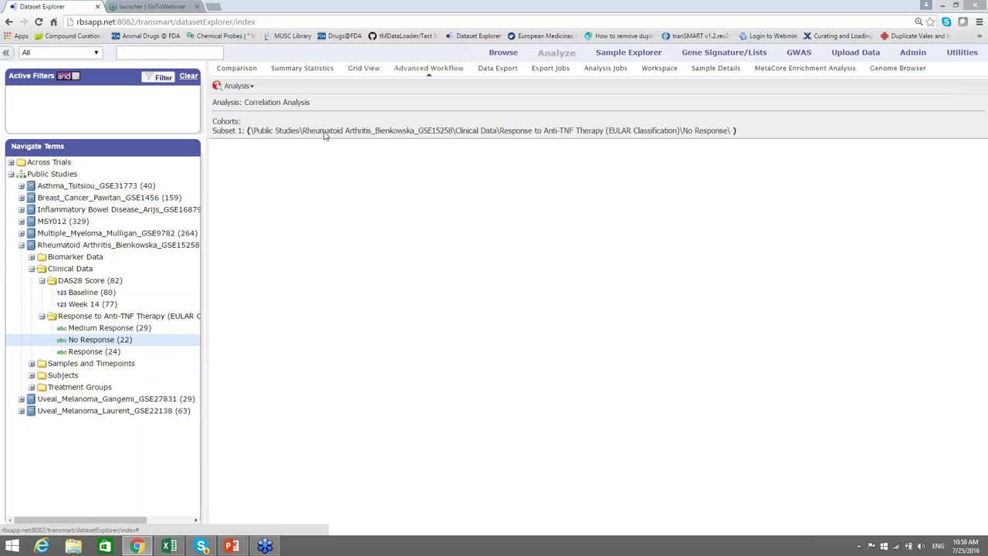
Step: Choose 'Scatter Plot with Linear Regression' as the analysis type
{"action": "left_click", "coordinate": [251, 87]}
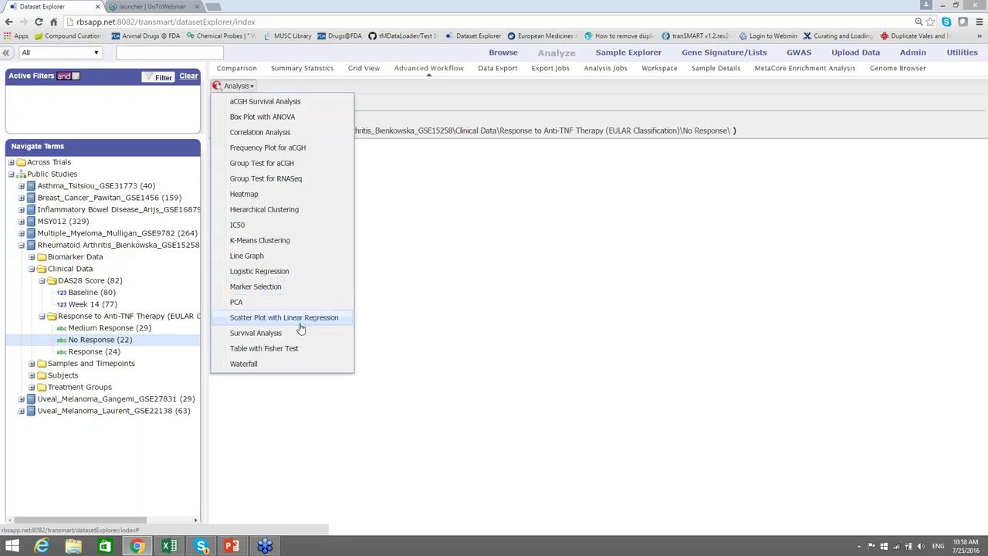
{"action": "left_click", "coordinate": [324, 317]}
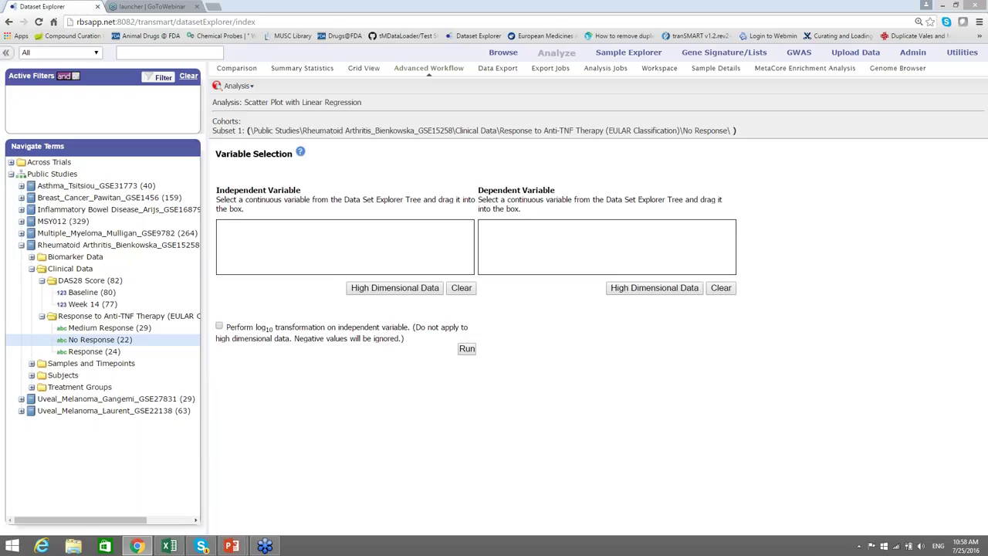
Step: Set DAS28 Baseline as independent and Affymetrix Blood expression as dependent variable, then choose genes
{"action": "left_click_drag", "start_coordinate": [86, 292], "coordinate": [230, 259]}
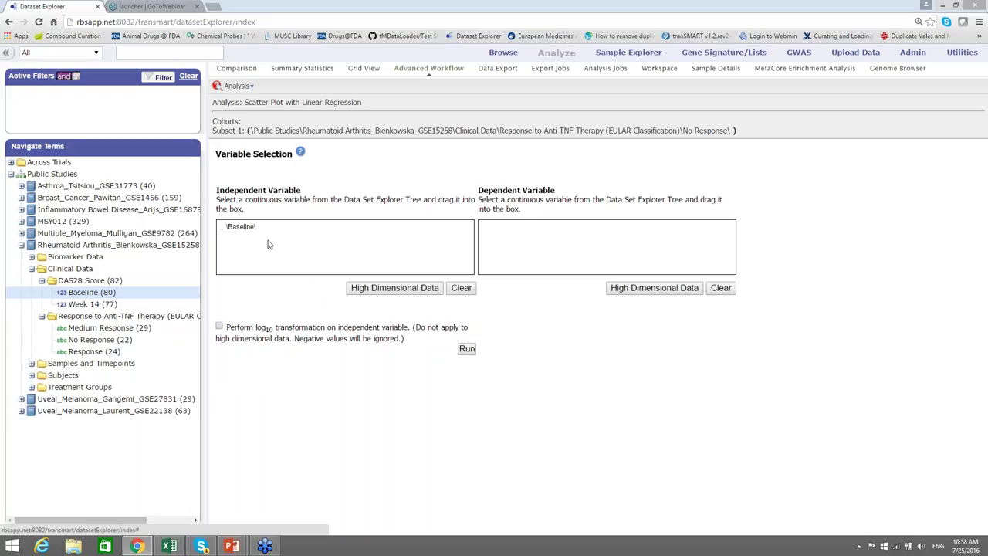
{"action": "double_click", "coordinate": [61, 257]}
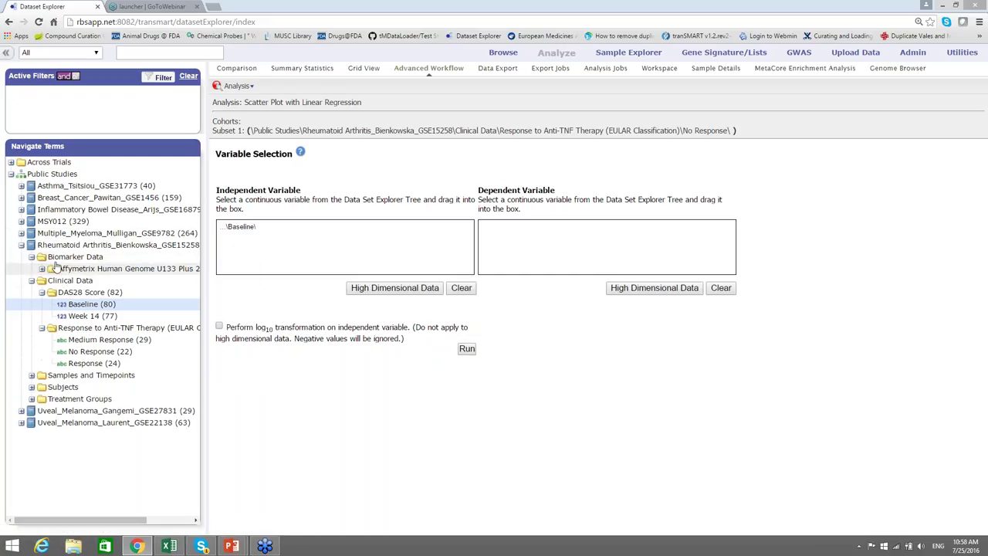
{"action": "left_click", "coordinate": [42, 268]}
{"action": "left_click_drag", "start_coordinate": [78, 280], "coordinate": [504, 263]}
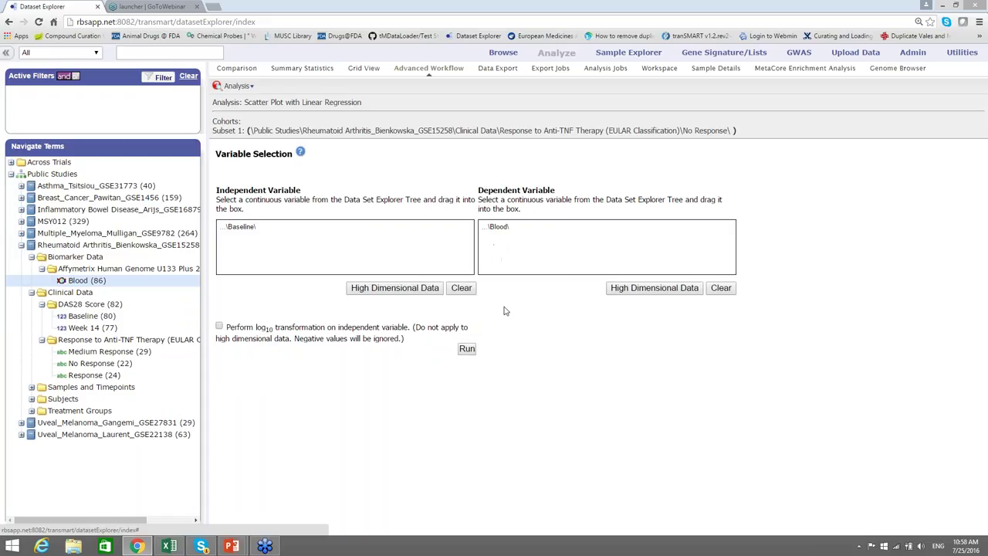
{"action": "left_click", "coordinate": [631, 289]}
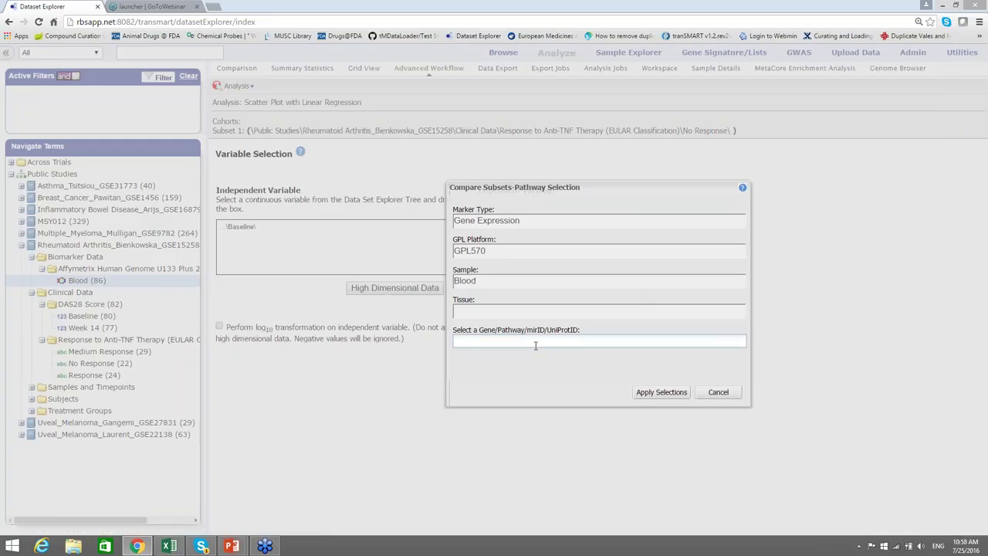
Step: Search 'AF_asth' and apply the AF_asthma_1 gene list as the Blood dependent variable's pathway
{"action": "type", "text": "AF_"}
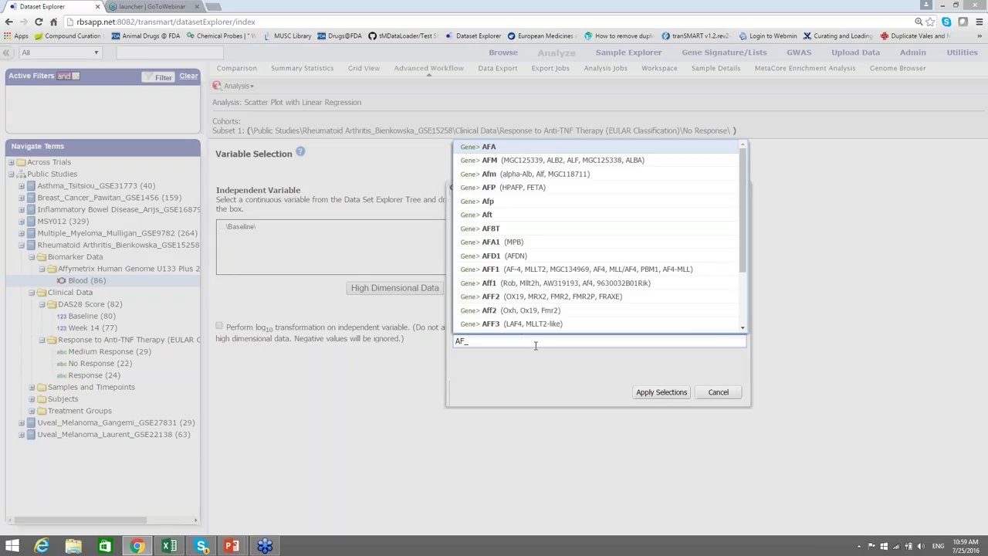
{"action": "type", "text": "asth"}
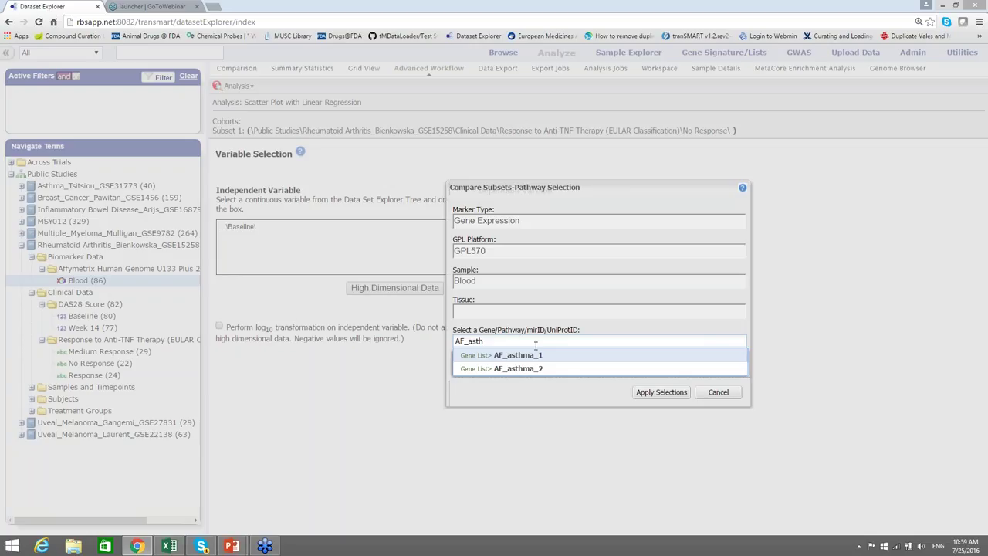
{"action": "left_click", "coordinate": [529, 357]}
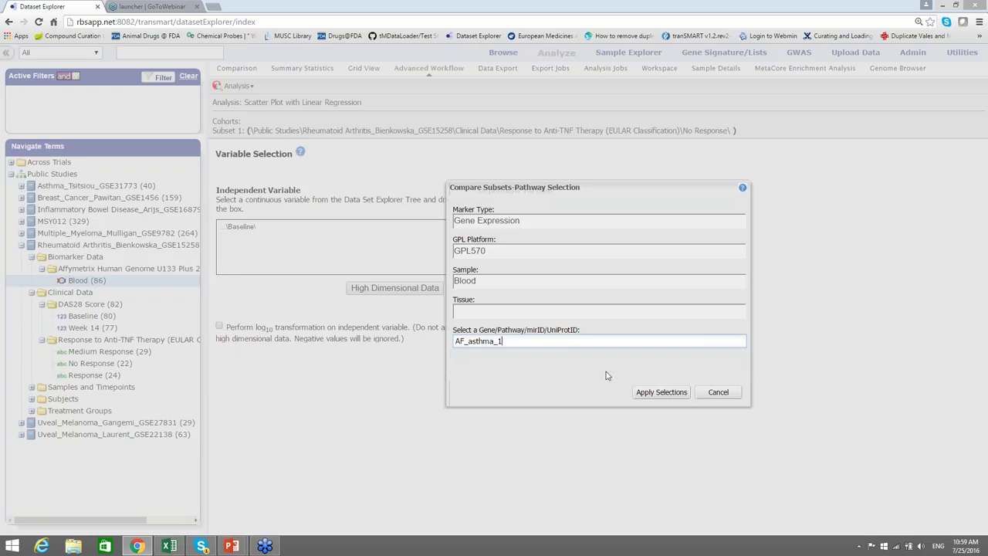
{"action": "left_click", "coordinate": [661, 392]}
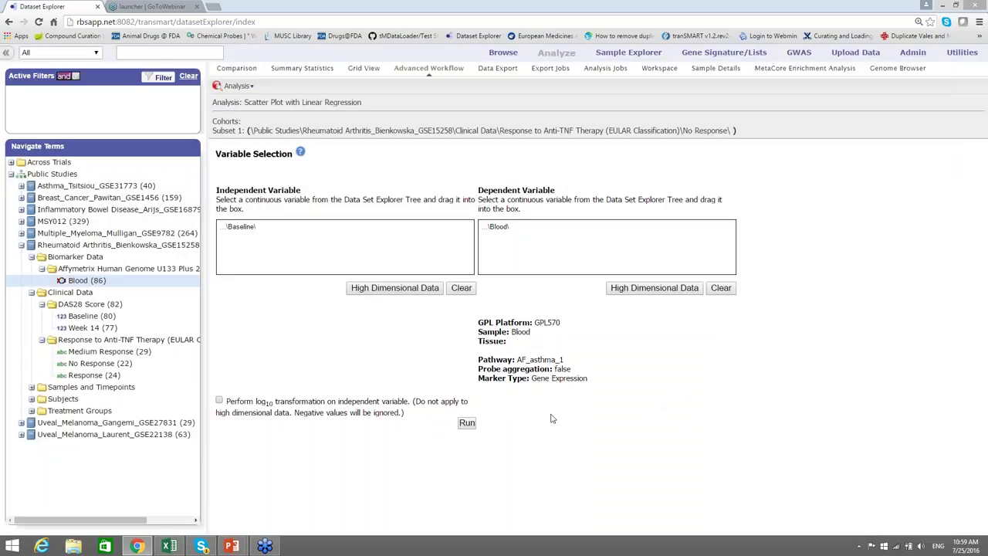
Step: Run the Baseline DAS28 vs AF_asthma_1 blood expression regression and scroll down to its scatter plot
{"action": "left_click", "coordinate": [466, 422]}
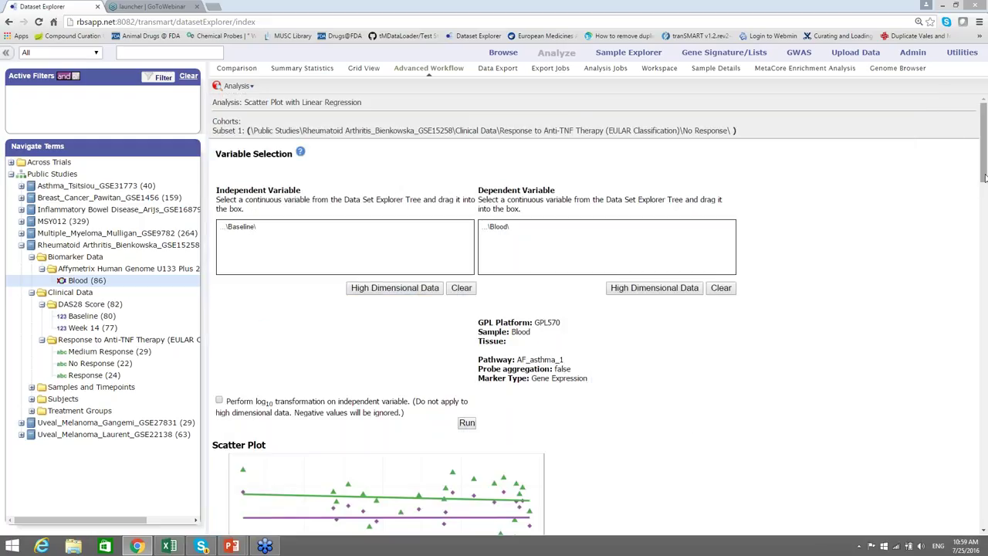
{"action": "left_click_drag", "start_coordinate": [984, 177], "coordinate": [986, 245]}
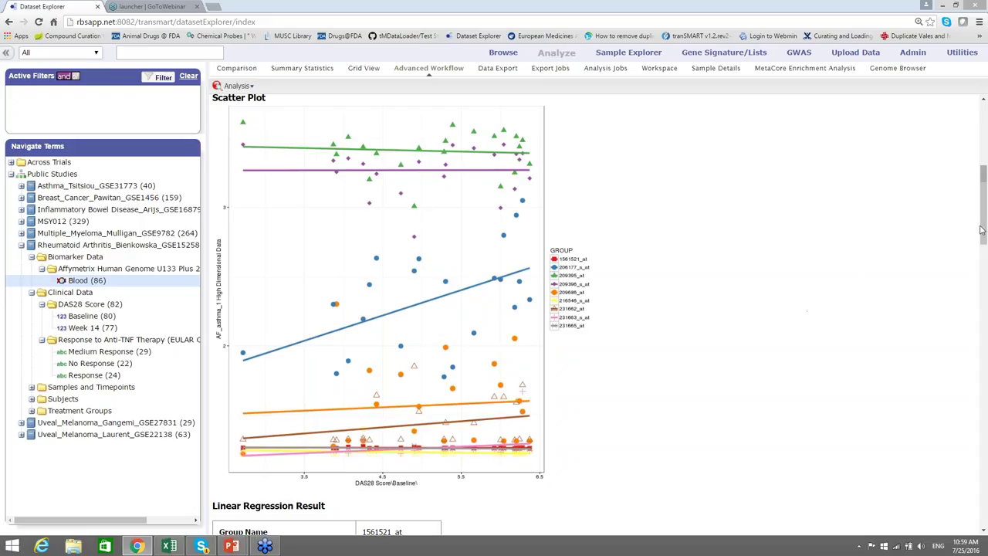
{"action": "left_click_drag", "start_coordinate": [985, 260], "coordinate": [985, 306]}
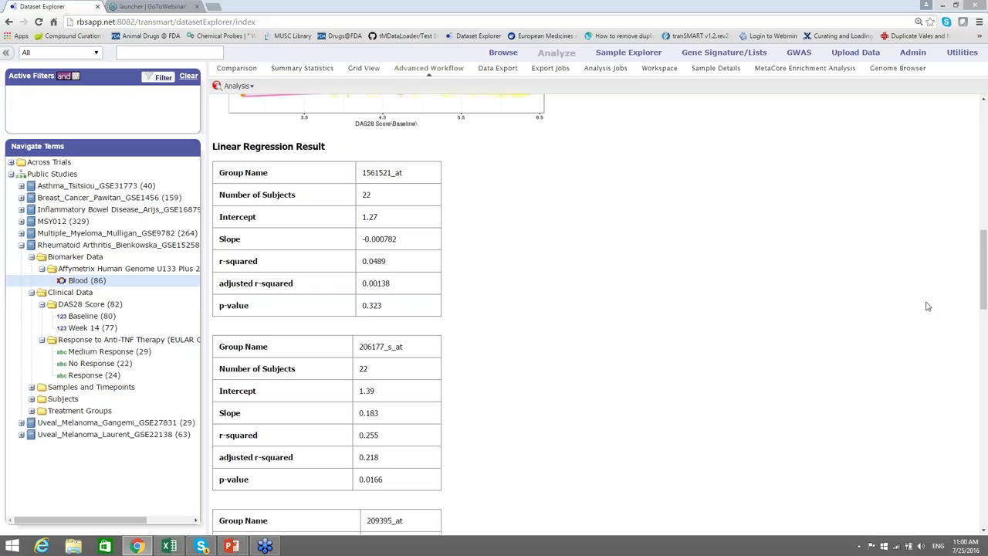
{"action": "scroll", "coordinate": [522, 317], "scroll_direction": "up", "scroll_amount": 4}
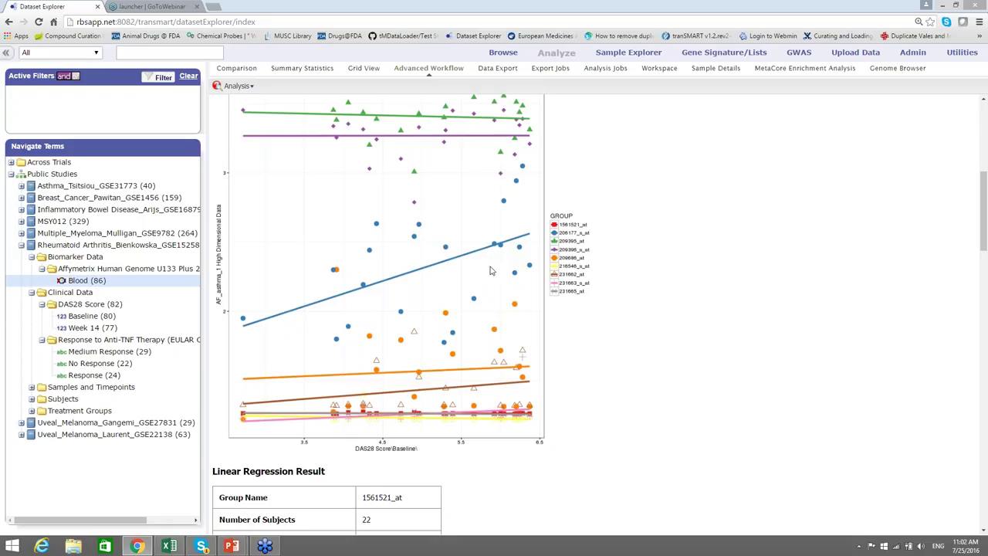
Step: Expand Asthma_Tsitsiou, pick Heatmap as the analysis, and accept clearing the scatter plot results
{"action": "left_click", "coordinate": [21, 186]}
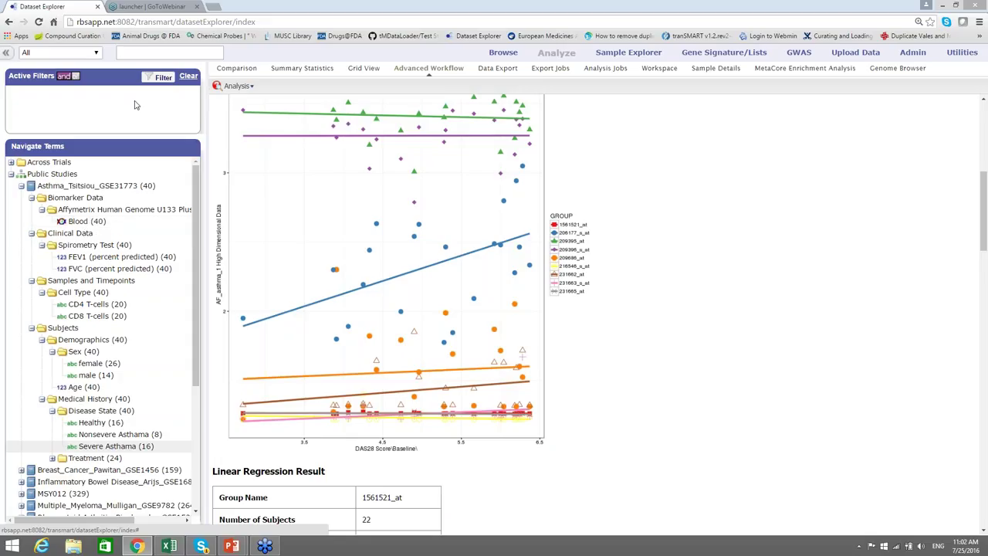
{"action": "left_click", "coordinate": [234, 86]}
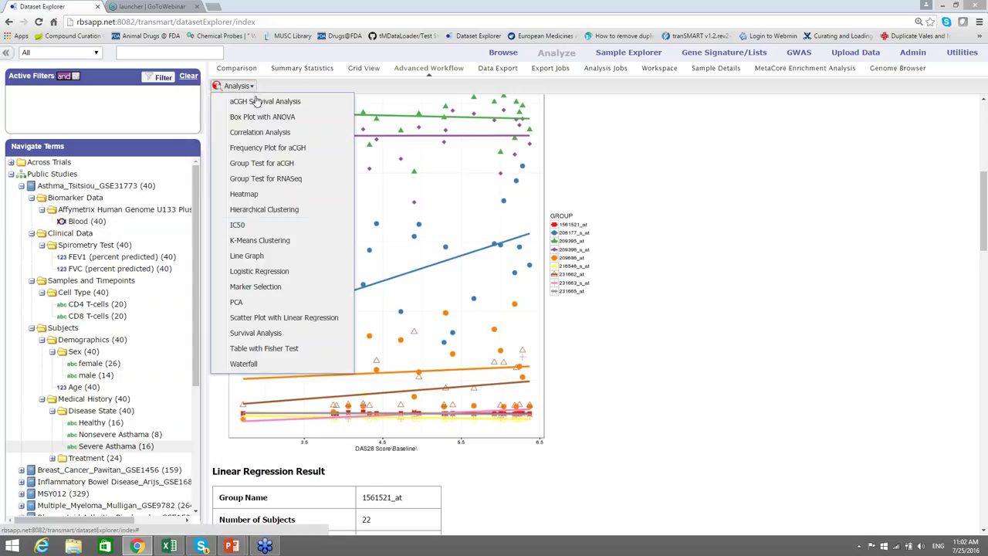
{"action": "left_click", "coordinate": [244, 194]}
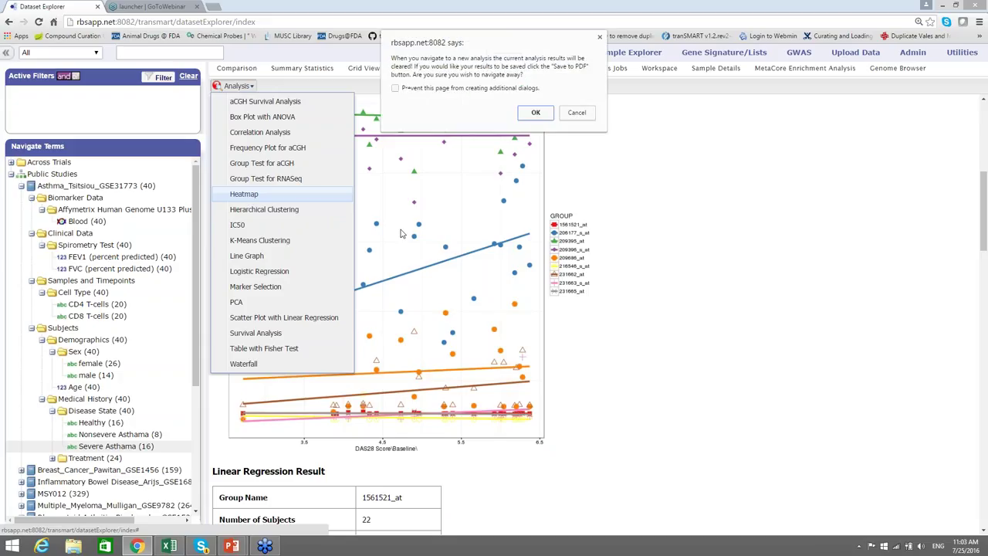
{"action": "left_click", "coordinate": [534, 114]}
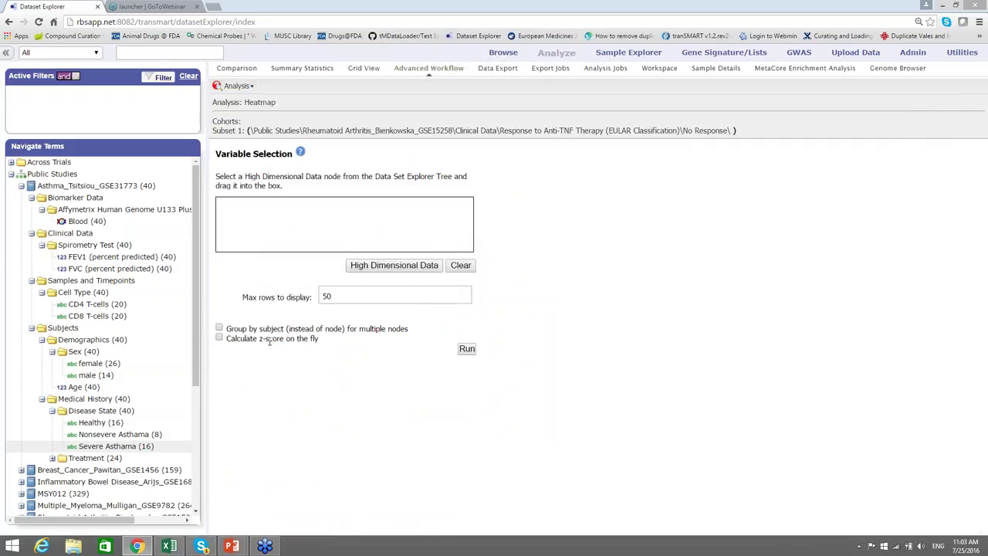